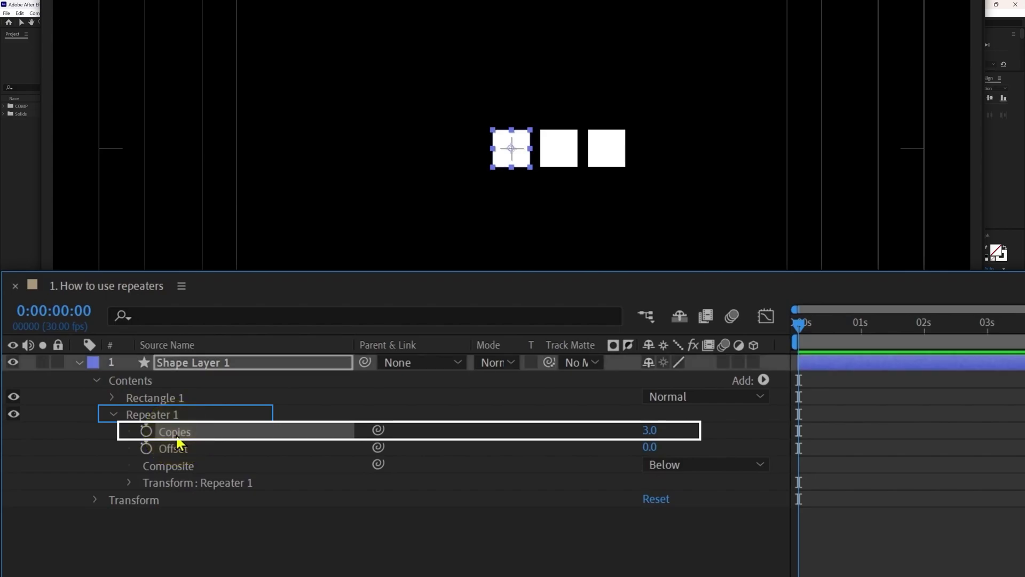
- Set the number of copies in Repeater 1 to 6
drag(652, 440, 646, 436)
click(648, 431)
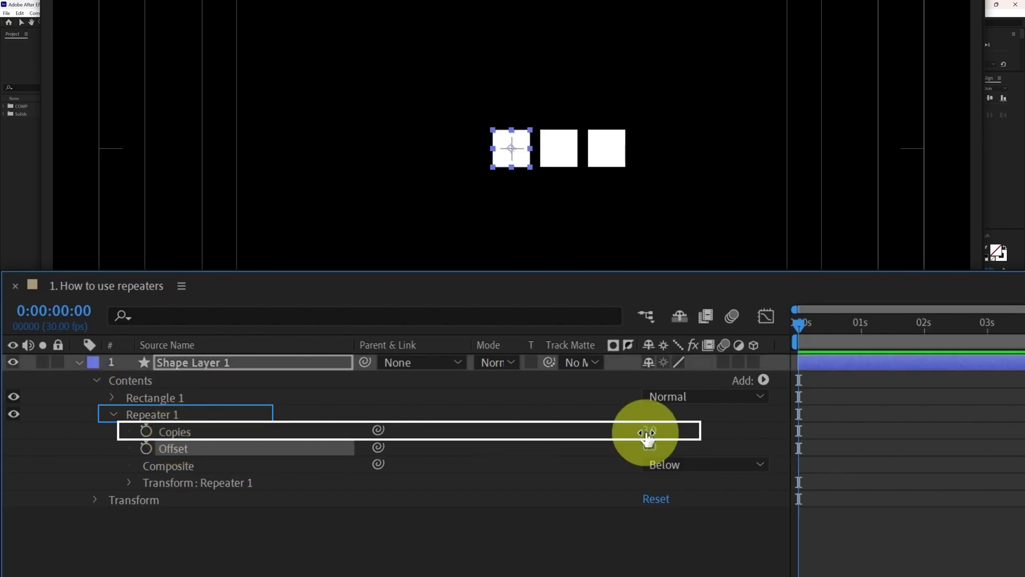
text(6)
key(Return)
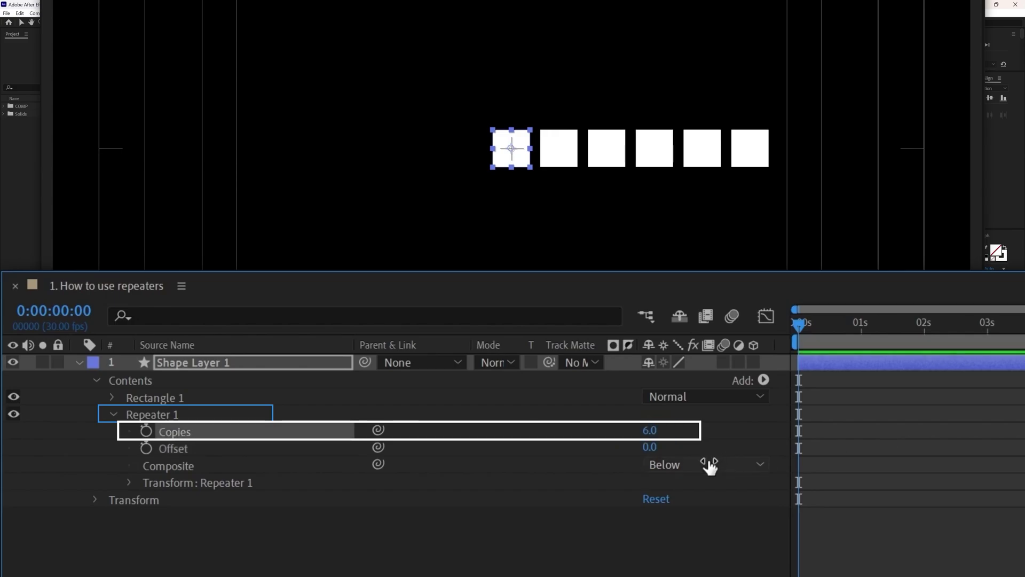
- Try Repeater 1 offsets of 1, 2 and down to -5, ending with the offset at 0
click(651, 447)
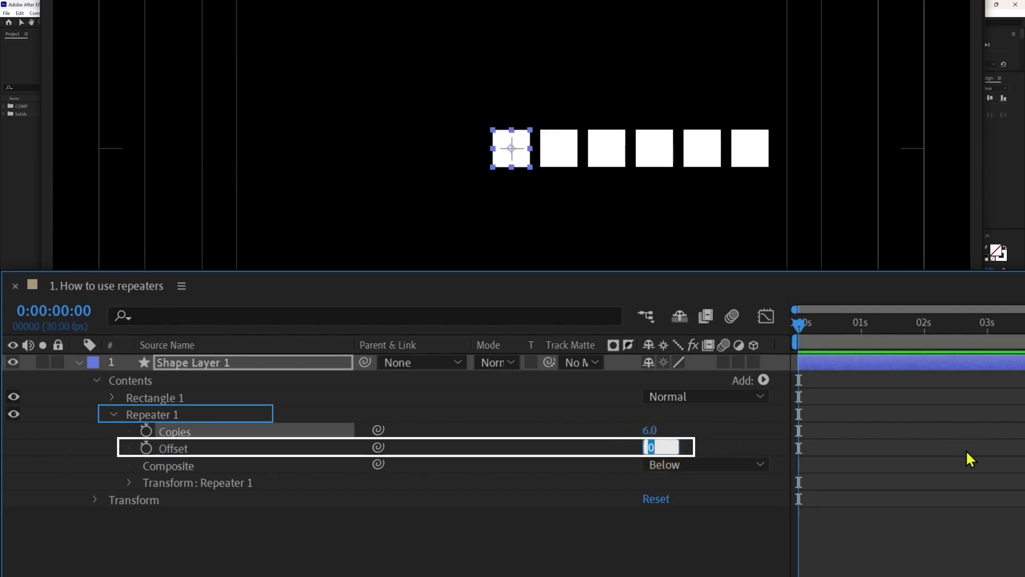
key(Return)
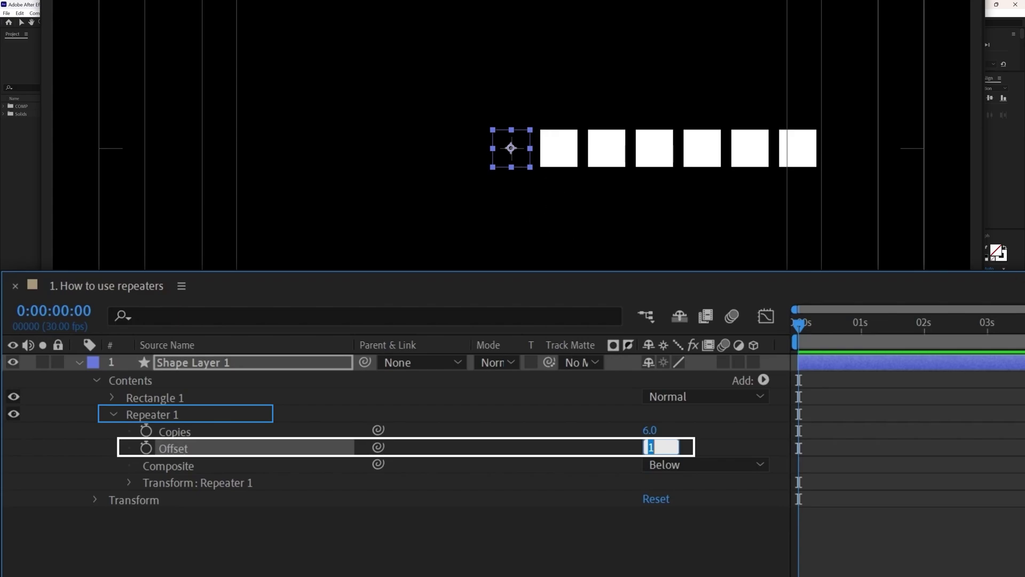
key(Up)
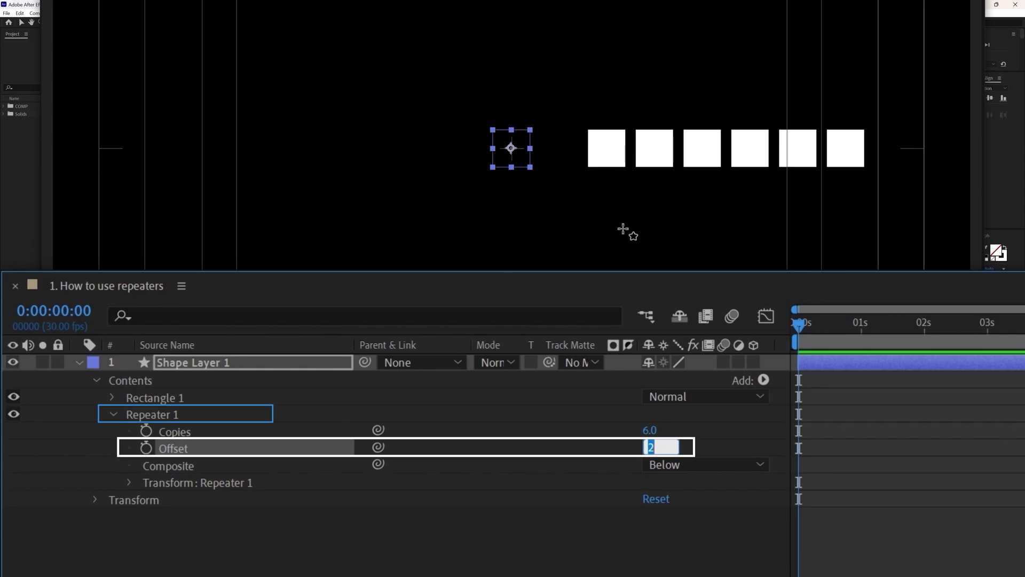
key(Down)
key(Down)
key(Down)
key(Down)
key(Down)
key(Down)
key(Down)
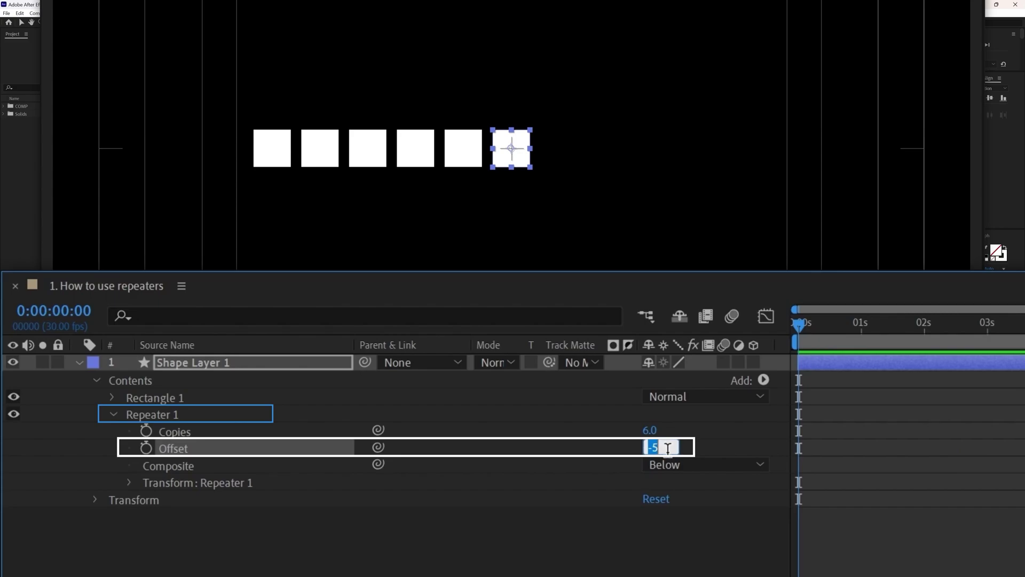
text(0)
key(Return)
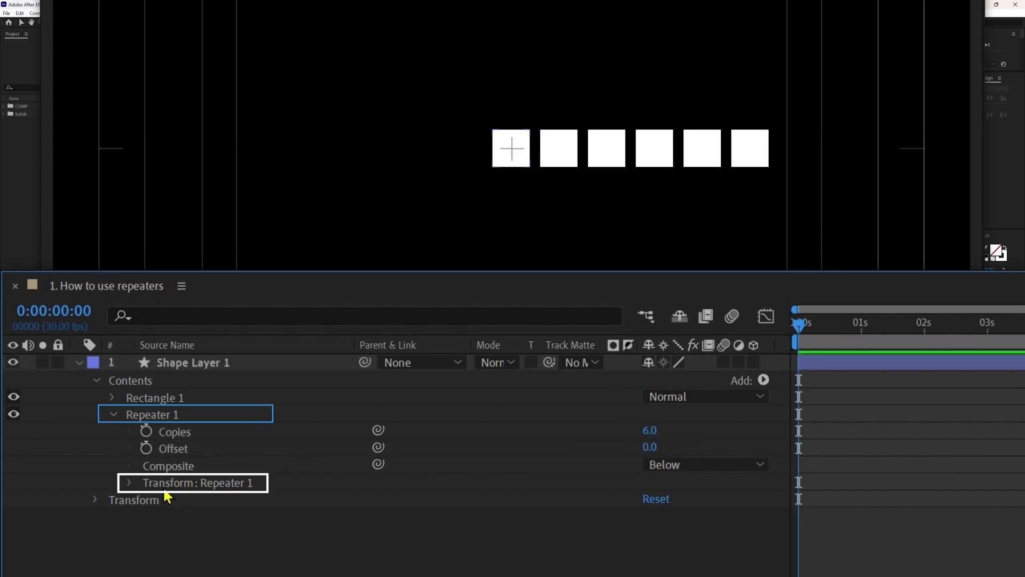
- Set the vertical position in Repeater 1's transform to 80 so the copies step diagonally
click(130, 483)
click(240, 500)
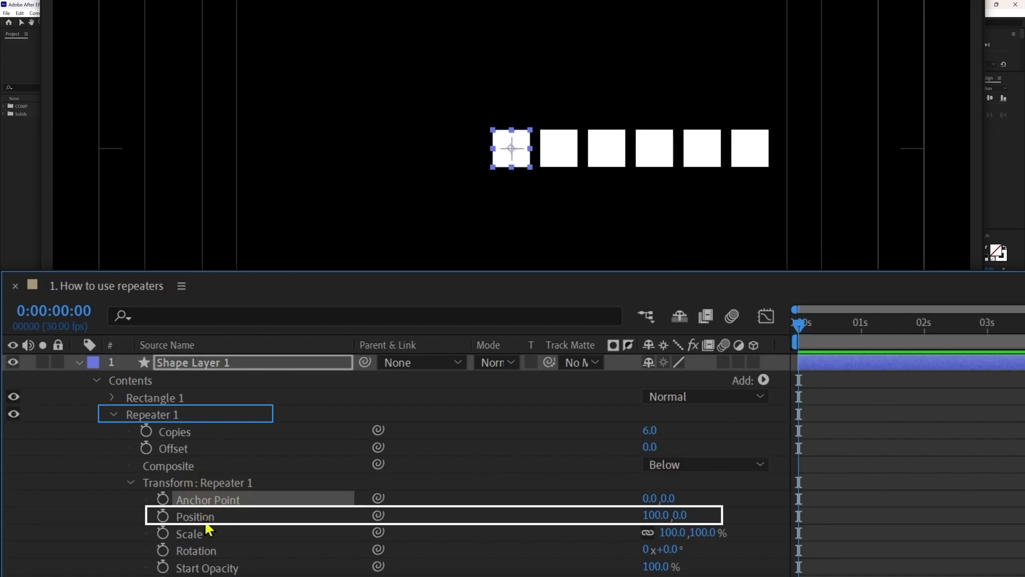
click(208, 516)
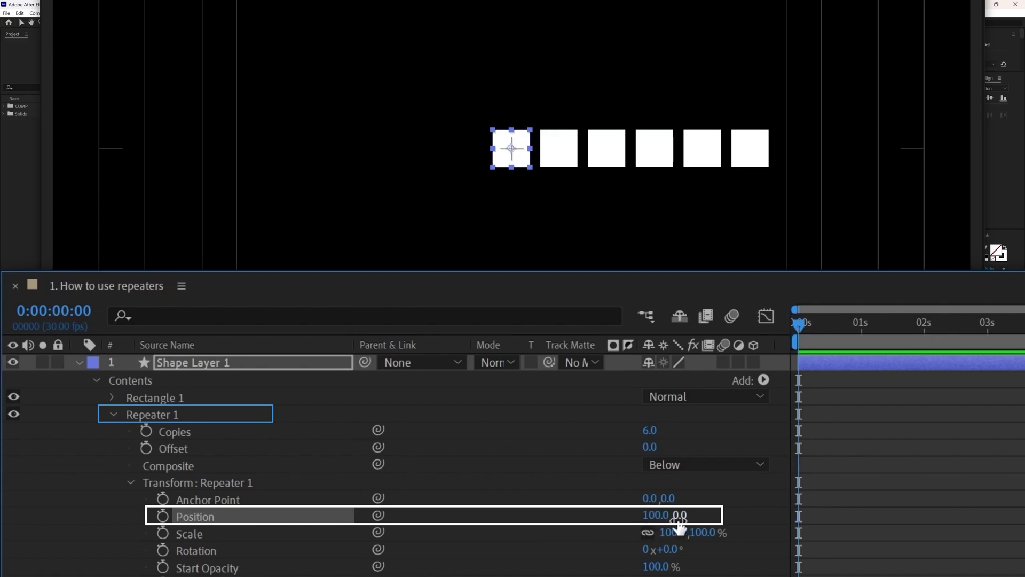
click(703, 514)
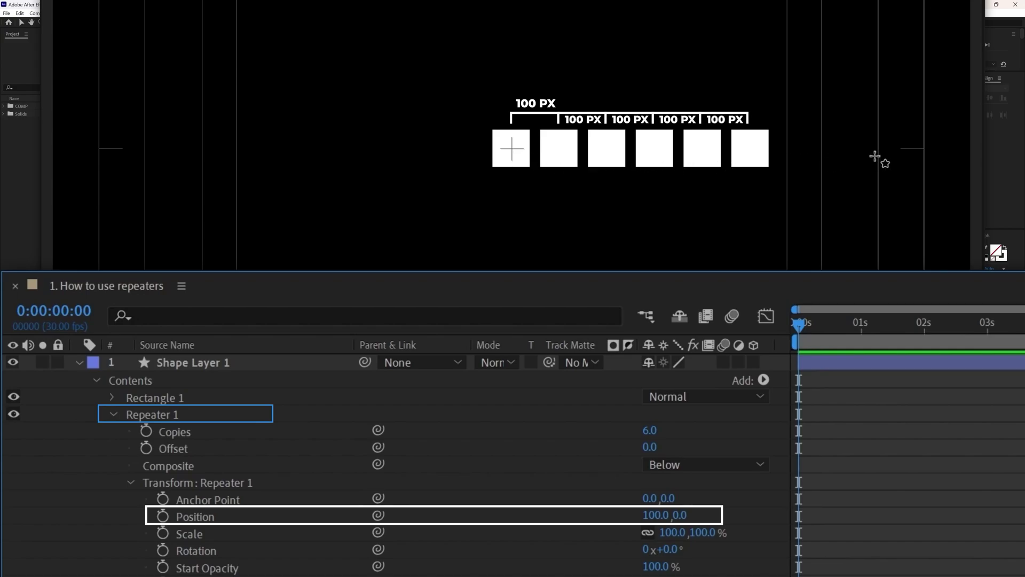
drag(680, 518, 742, 517)
click(680, 515)
text(80)
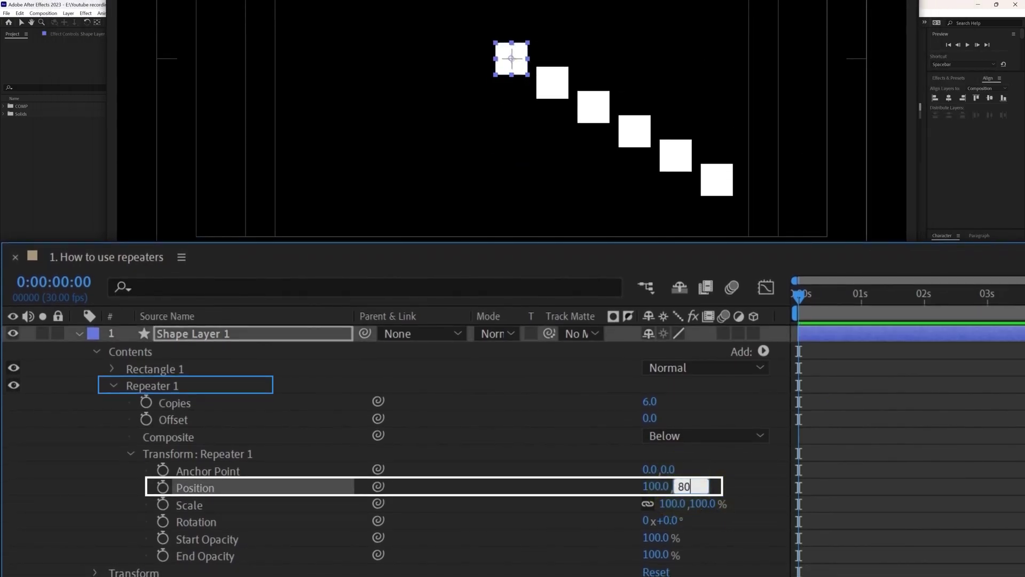
key(Return)
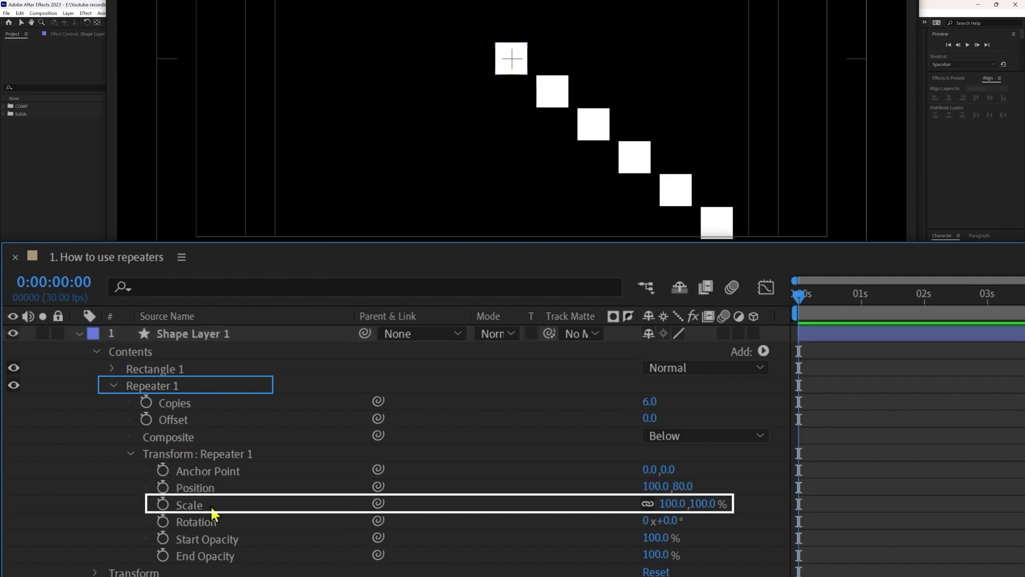
- Set the scale in Repeater 1's transform to 89% and its rotation to 9°
mouse_move(674, 515)
mouse_down()
mouse_move(685, 515)
mouse_move(666, 514)
mouse_up()
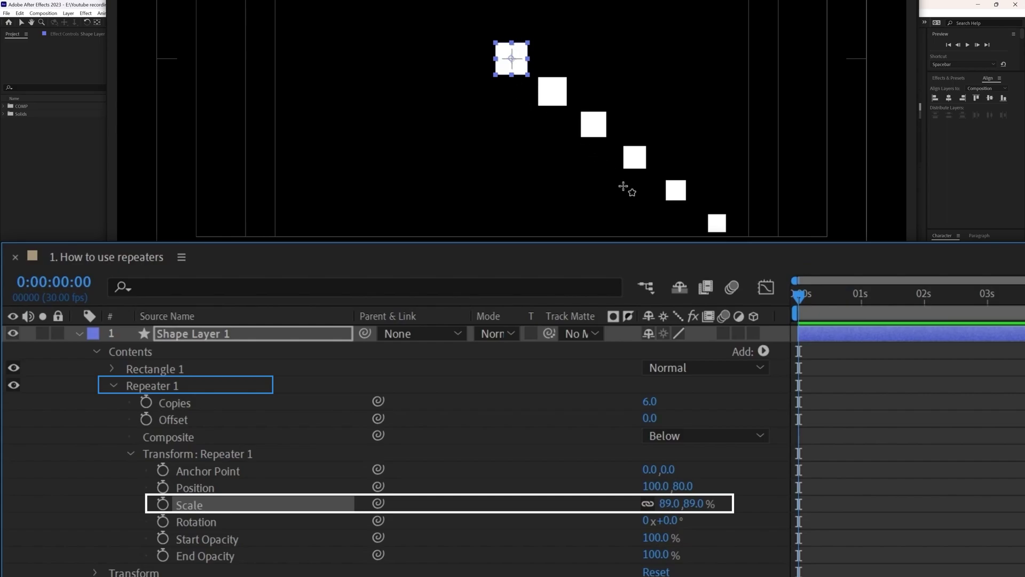
click(700, 518)
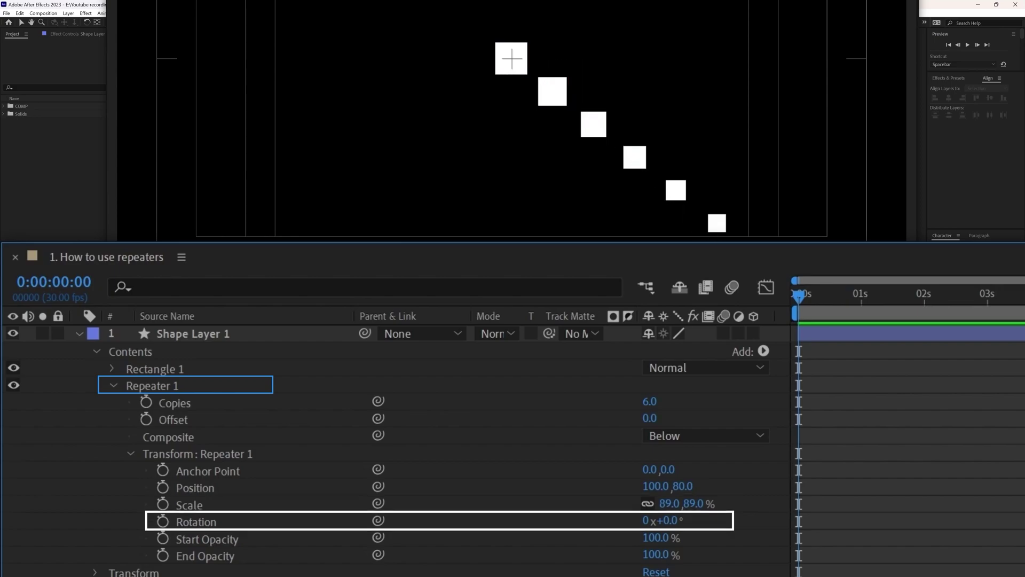
drag(667, 523, 675, 524)
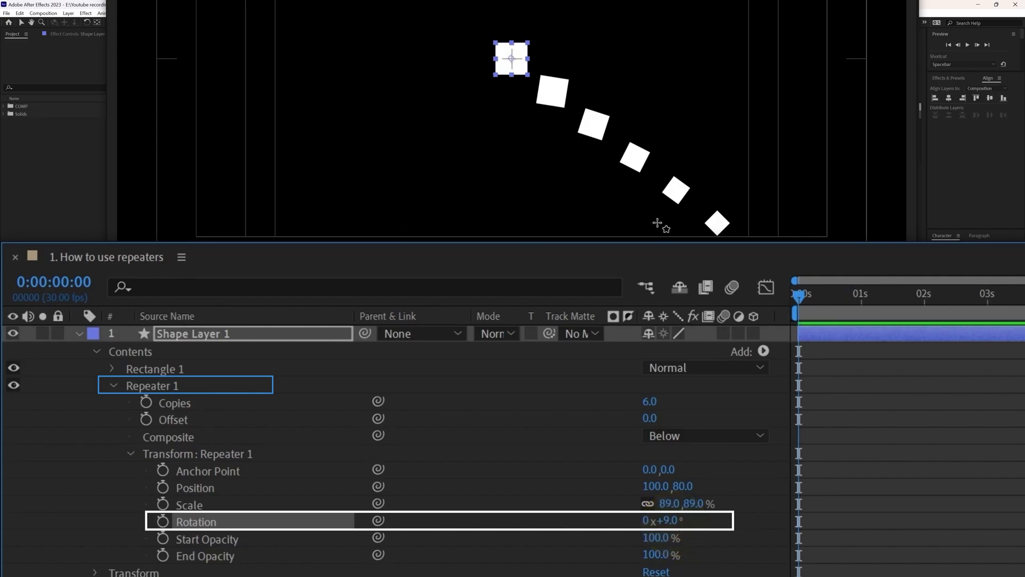
- Try lowering the start opacity and end opacity in Repeater 1's transform
drag(661, 540, 638, 545)
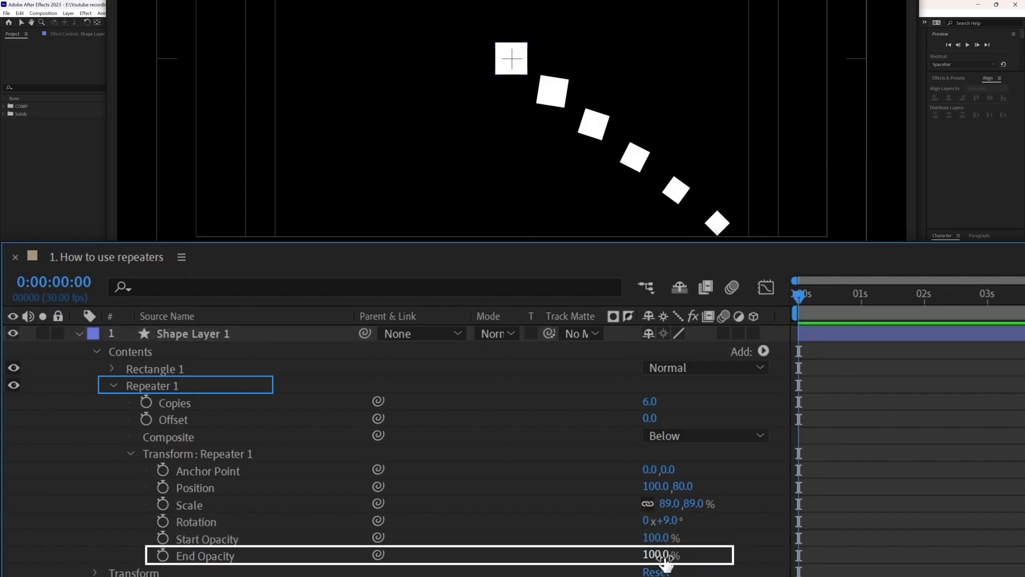
drag(662, 555, 535, 558)
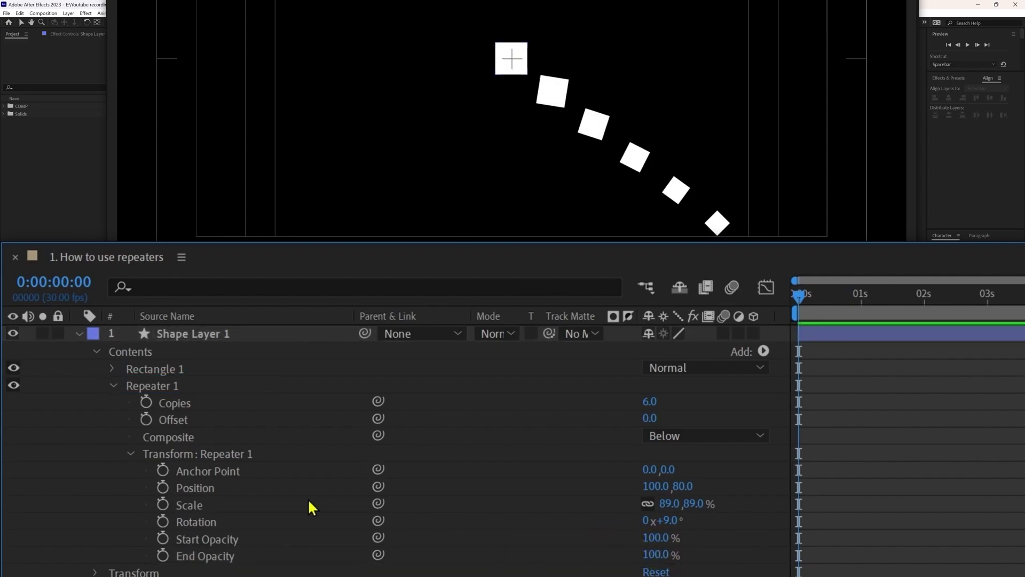
- Round the corners of Rectangle 1 by setting its path roundness to 21
click(124, 371)
click(112, 368)
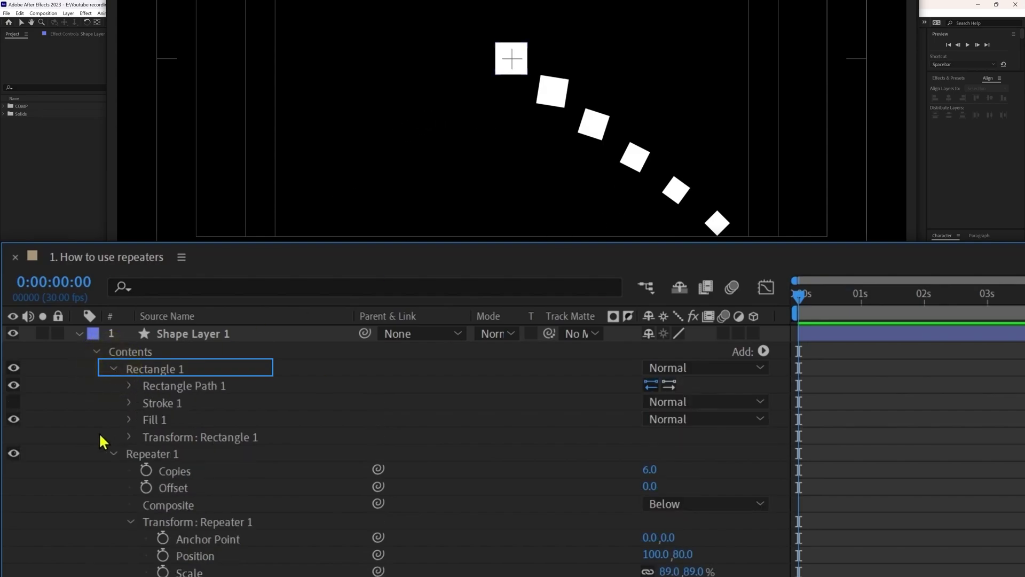
click(130, 387)
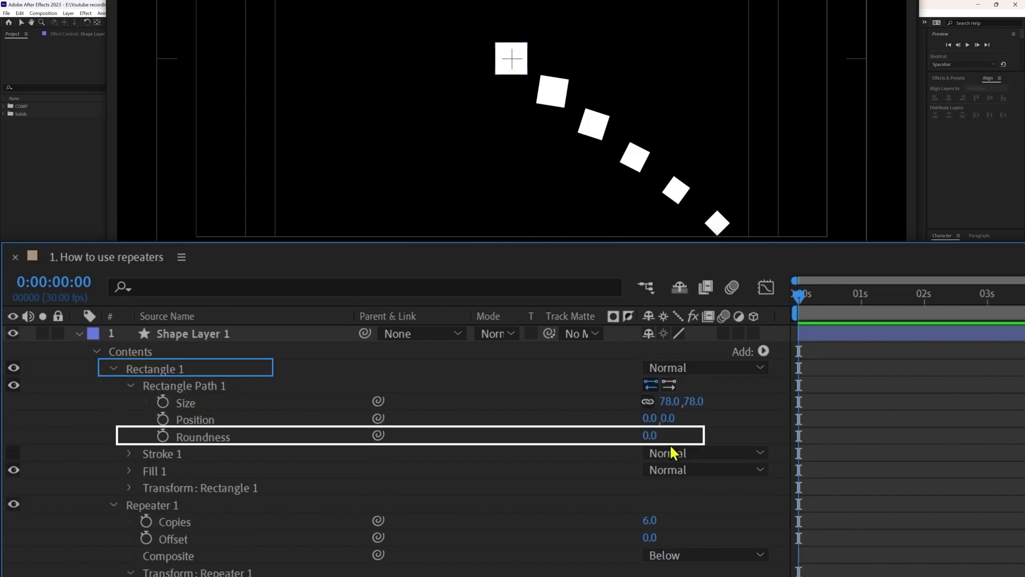
drag(653, 435, 670, 435)
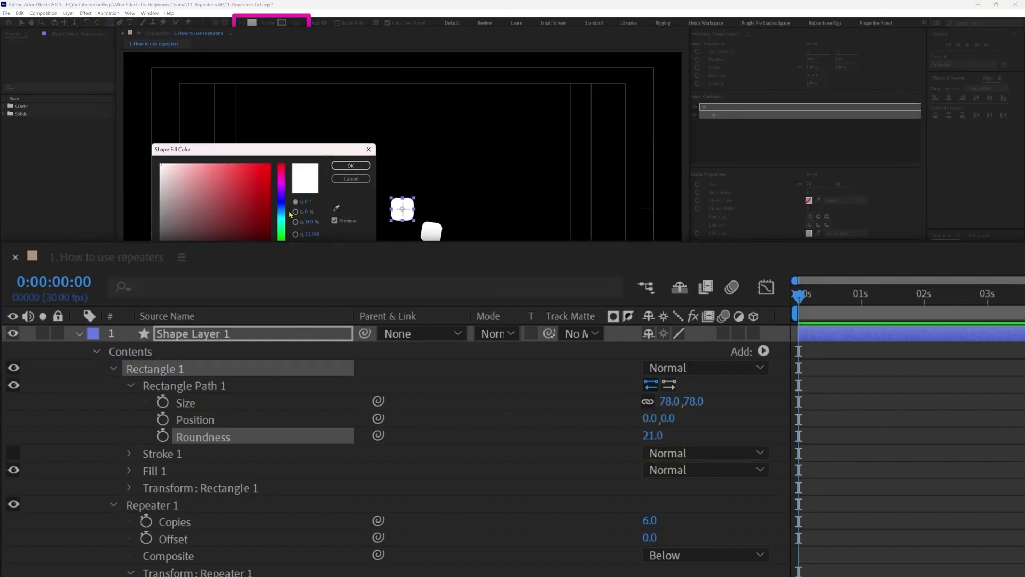
- Try a purple fill (5C479F) on the squares, undo it and deselect the layer
drag(282, 204, 281, 196)
click(221, 206)
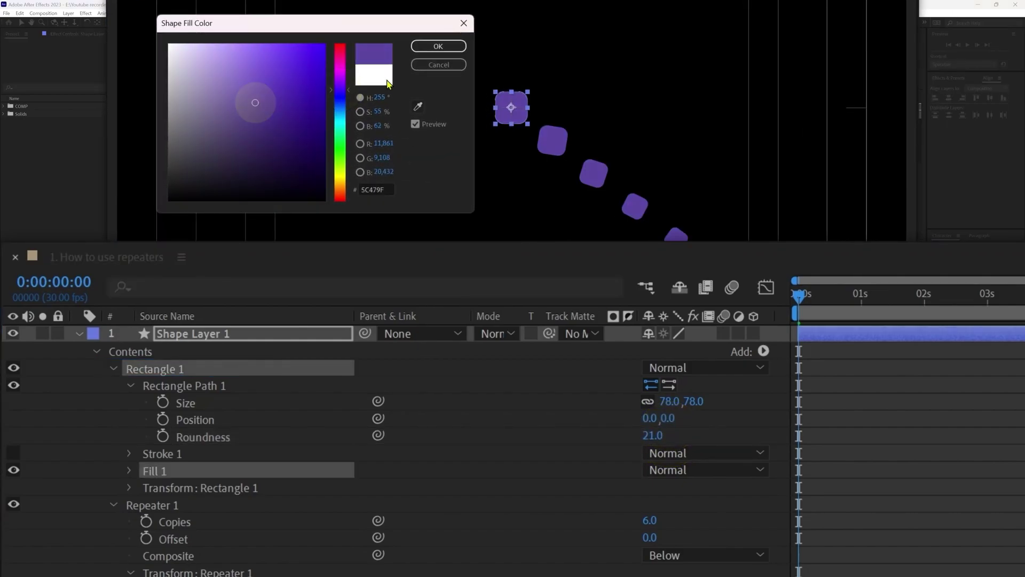
click(428, 47)
key(ctrl+z)
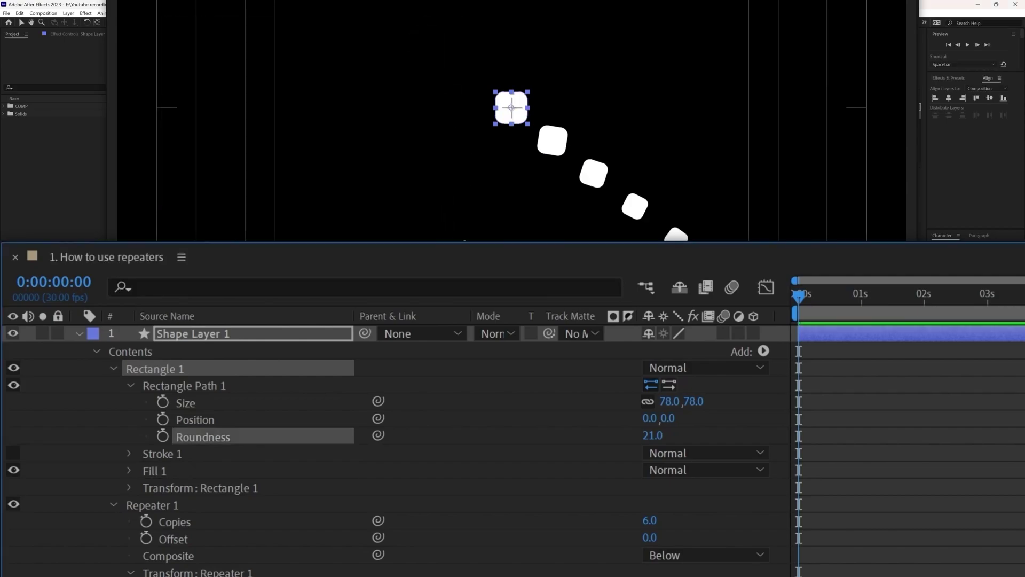
key(ctrl+shift+a)
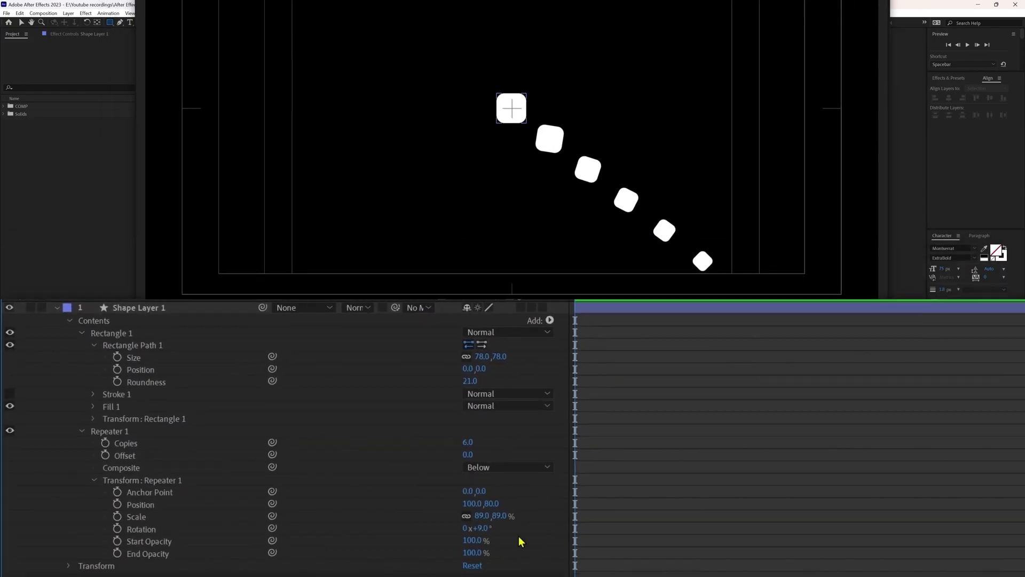
- Set the scale in Repeater 1's transform back to 100%
click(483, 516)
text(100)
key(Return)
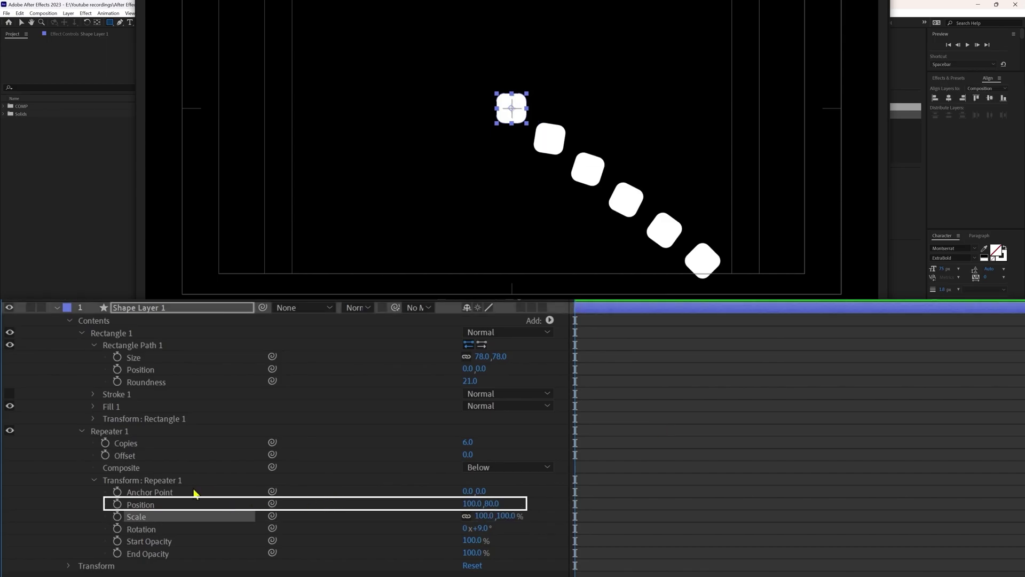
- Set the position in Repeater 1's transform to 0, 0 so all copies stack at the centre
click(471, 503)
text(0)
click(500, 506)
click(483, 502)
text(0)
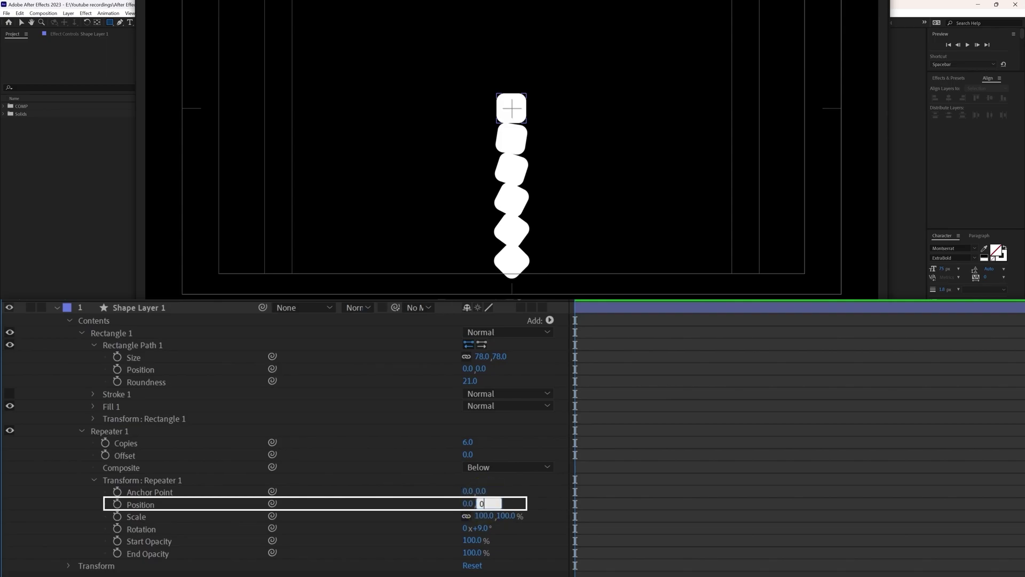
key(Return)
key(v)
click(660, 444)
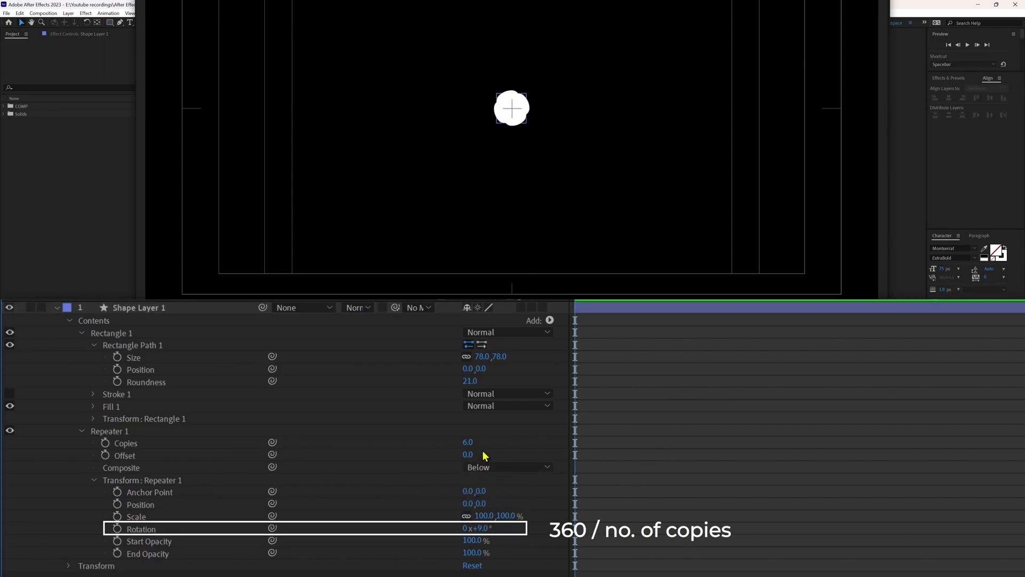
- Set the rotation in Repeater 1's transform to 360/6 degrees
click(482, 529)
text(360/)
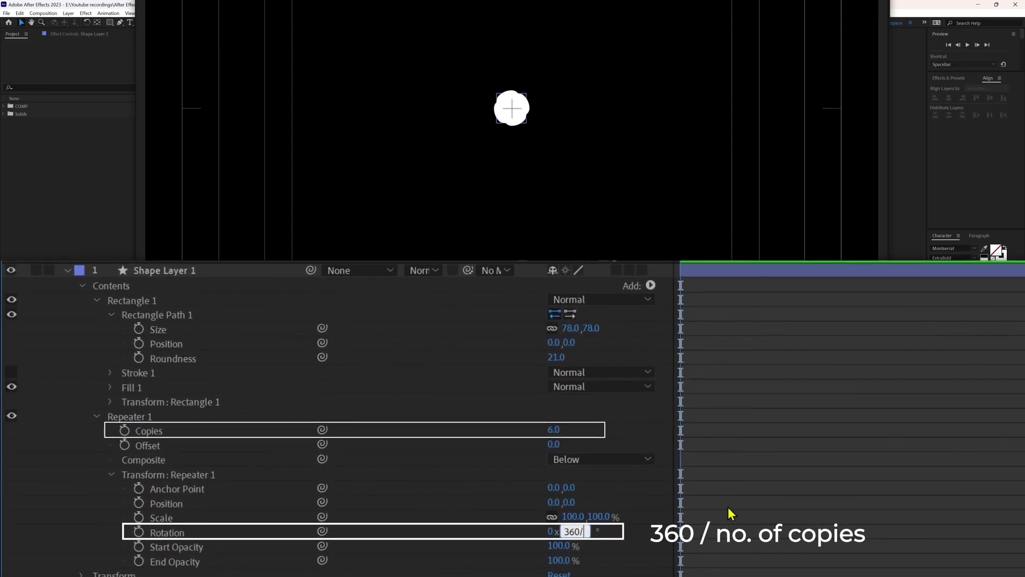
text(6)
key(Return)
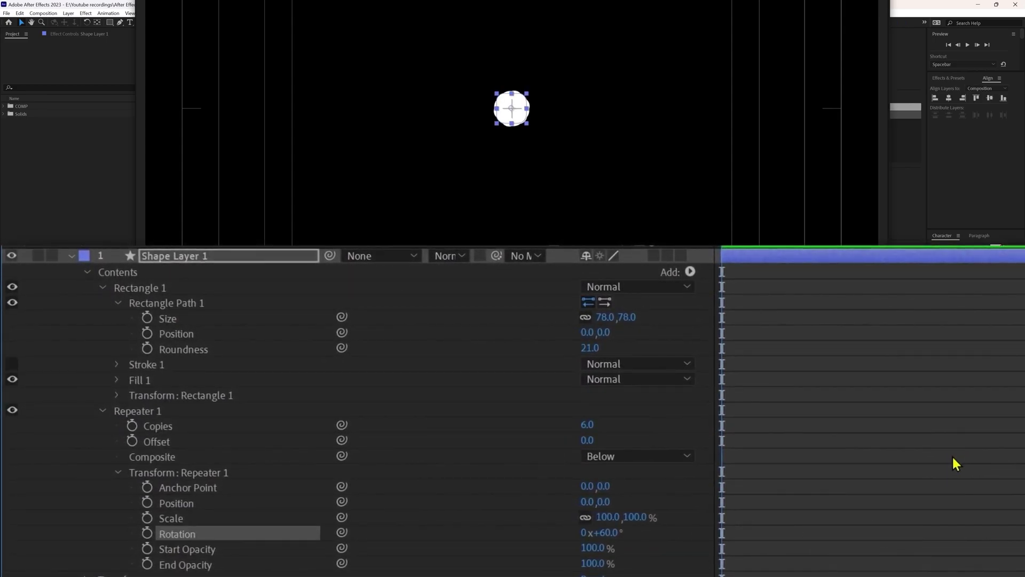
- Move Rectangle 1 to about -1, 160 in its own transform so the copies spread into a circle
click(117, 395)
drag(610, 425, 784, 407)
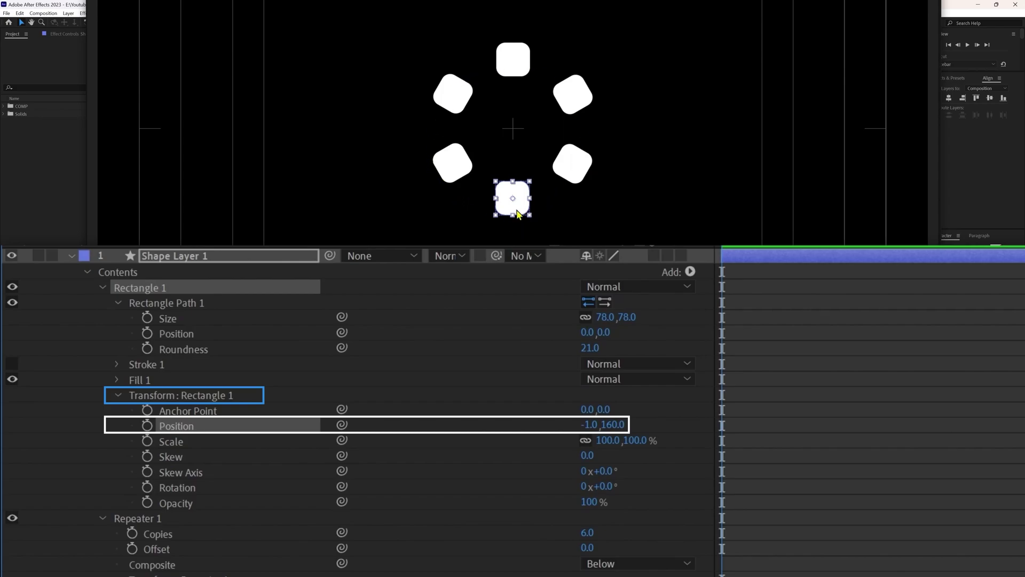
click(780, 458)
- Increase the number of copies in Repeater 1 to 8
click(643, 421)
text(8)
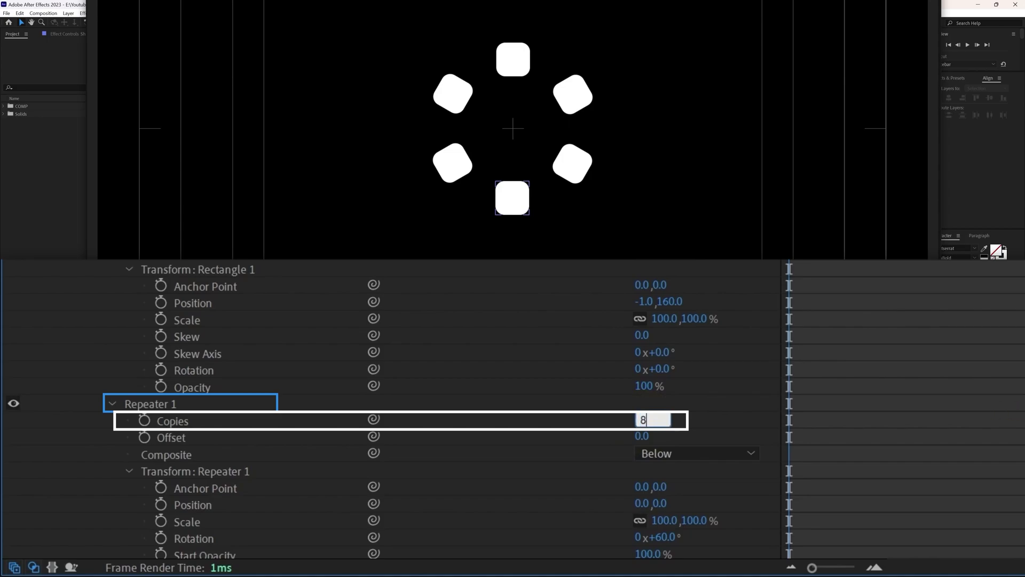
key(Return)
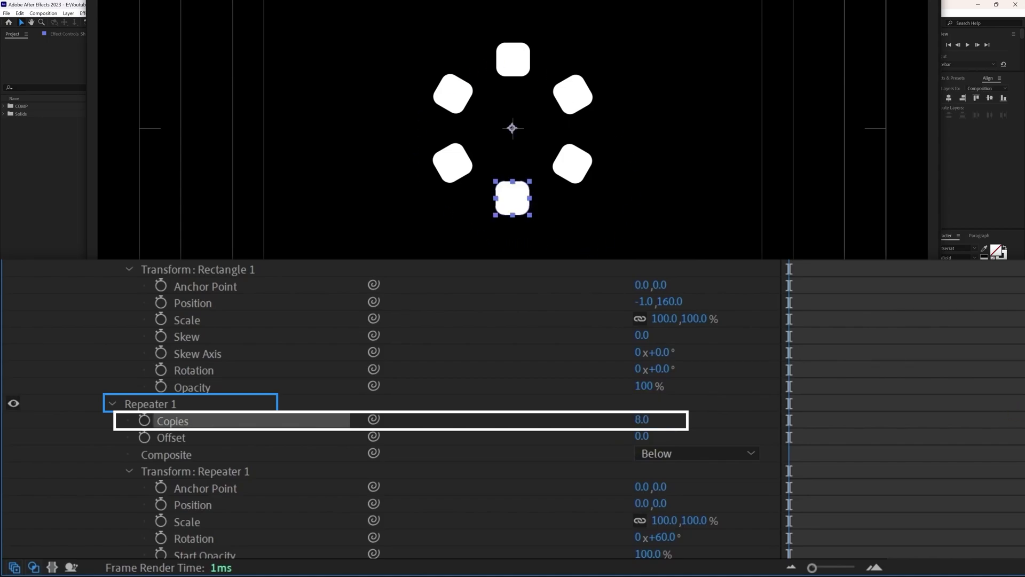
- Set the rotation in Repeater 1's transform to 360/8 degrees to space the copies evenly
click(674, 540)
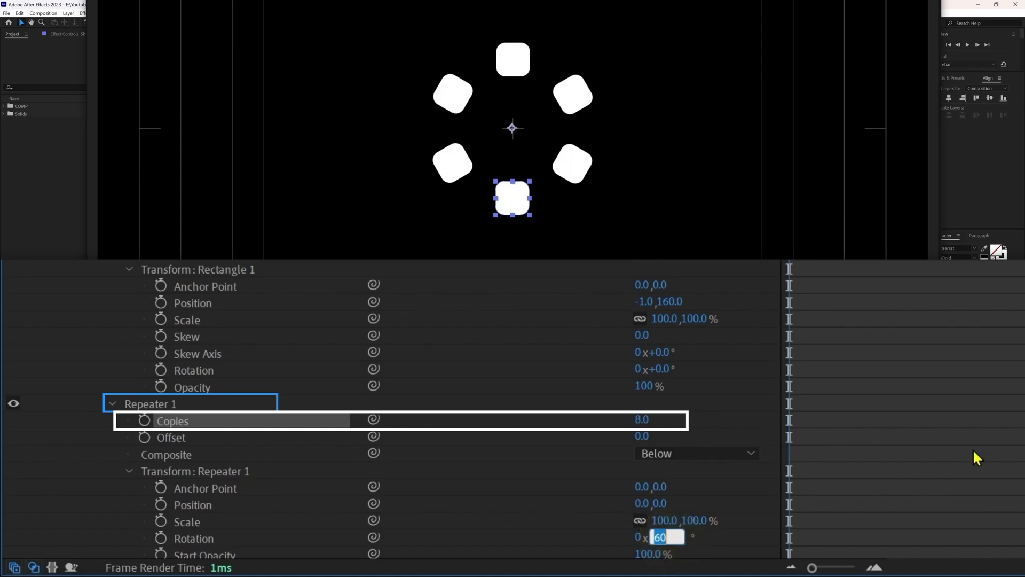
text(360/8)
key(Return)
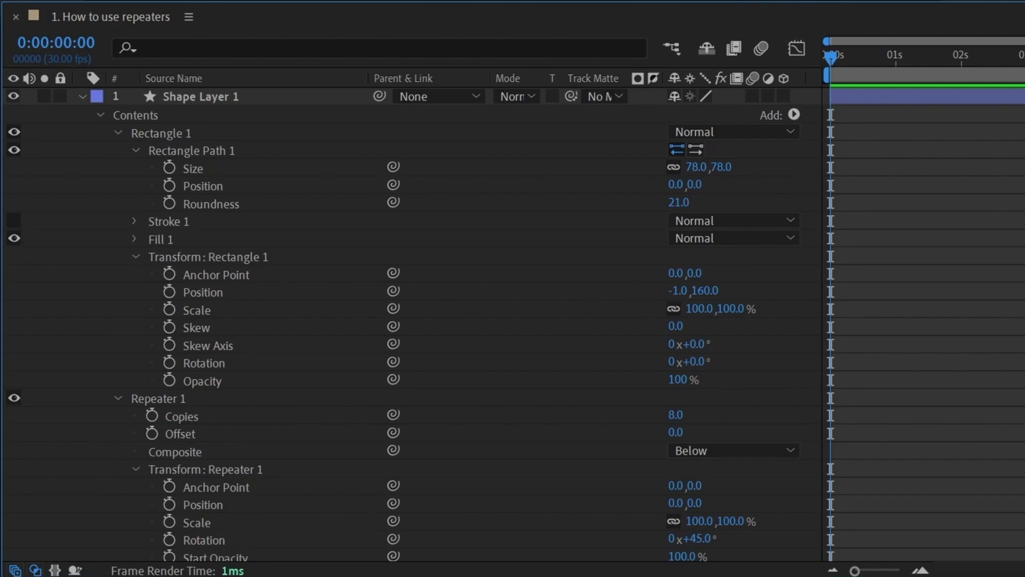
- Compare the transform properties of Rectangle 1 with those of Repeater 1
click(235, 253)
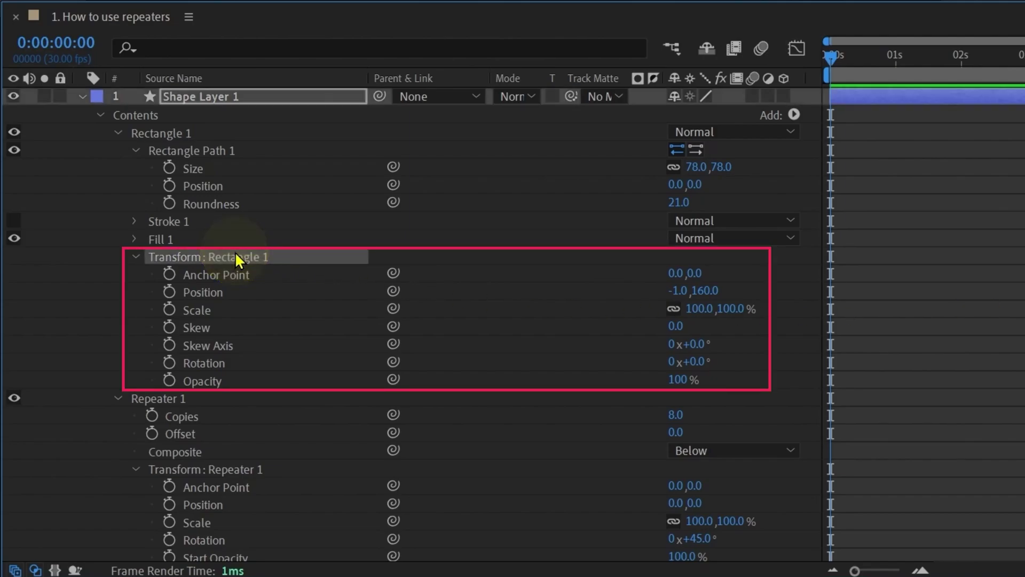
click(184, 397)
scroll(266, 347, down, 2)
click(194, 429)
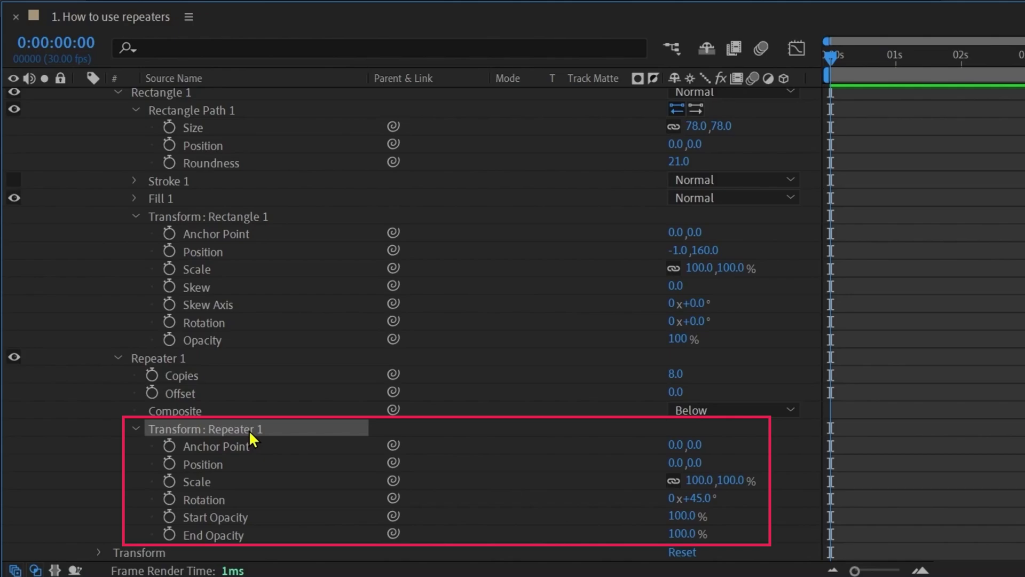
- Expand the shape layer's own transform properties and try a different layer rotation
click(142, 554)
click(98, 553)
scroll(297, 329, down, 3)
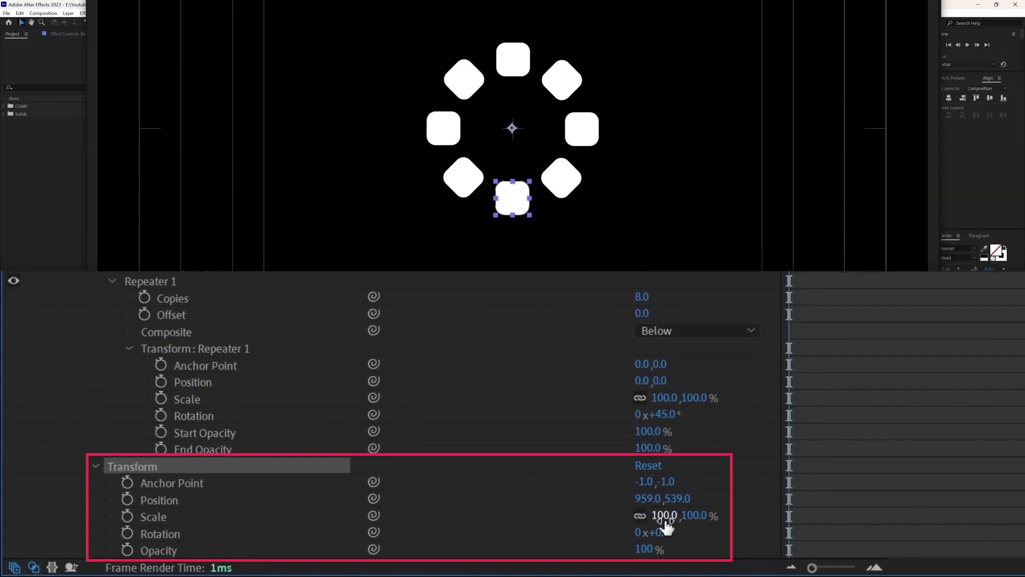
drag(662, 534, 480, 499)
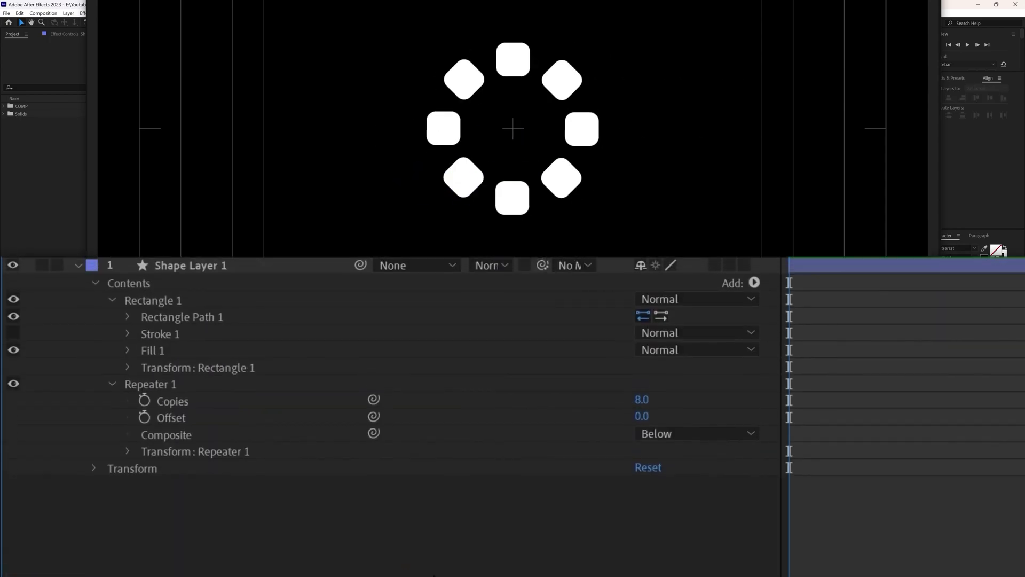
- Add an empty group to Shape Layer 1, place Rectangle 1 inside it and expand the group's transform
click(754, 283)
click(614, 263)
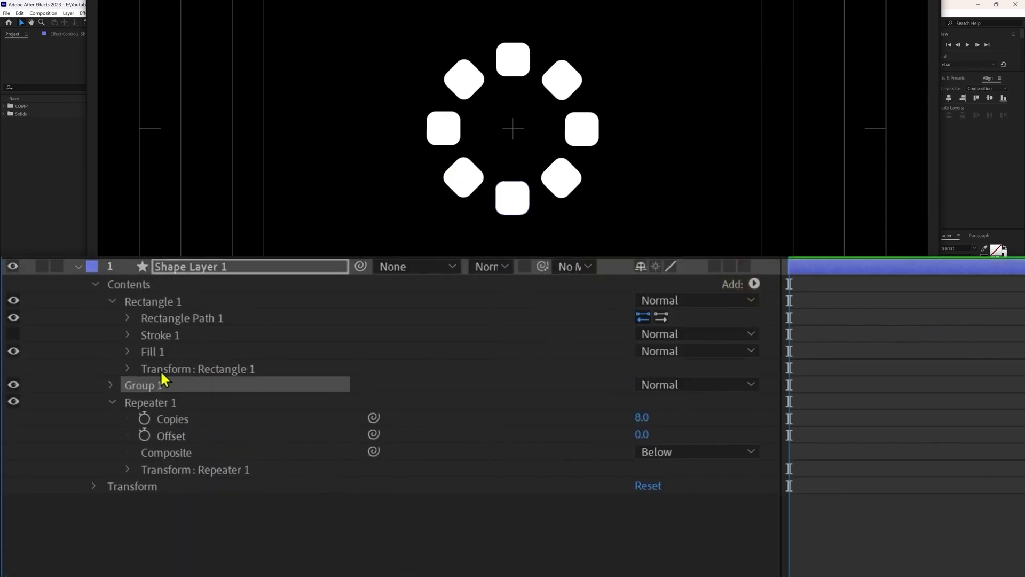
drag(160, 303, 162, 398)
click(111, 302)
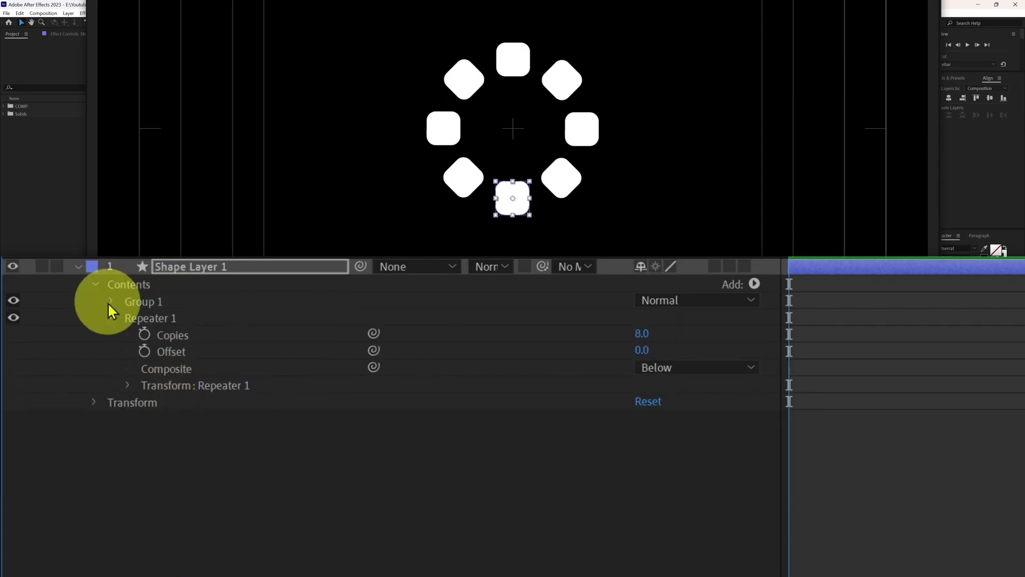
click(111, 302)
click(111, 302)
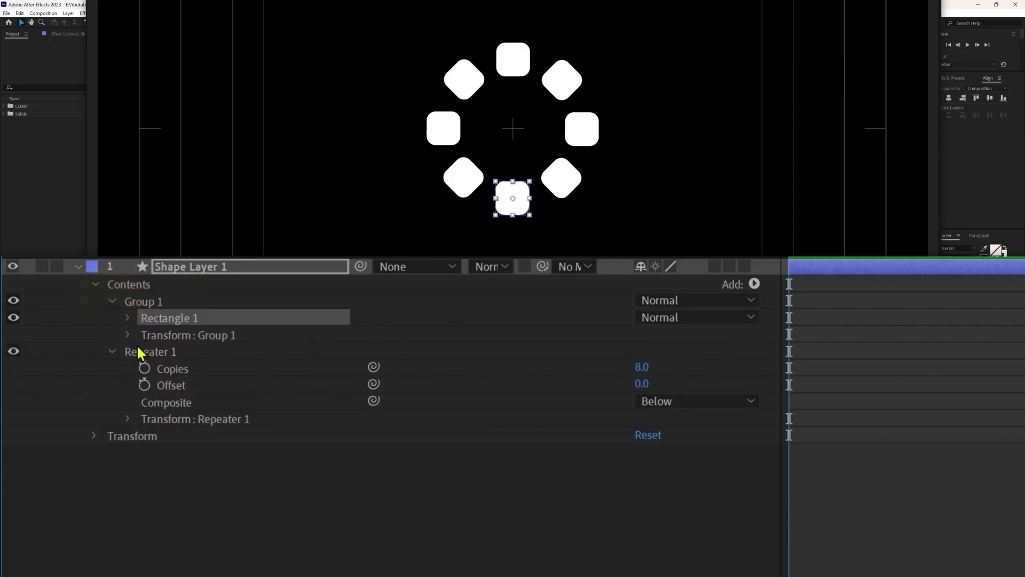
click(127, 335)
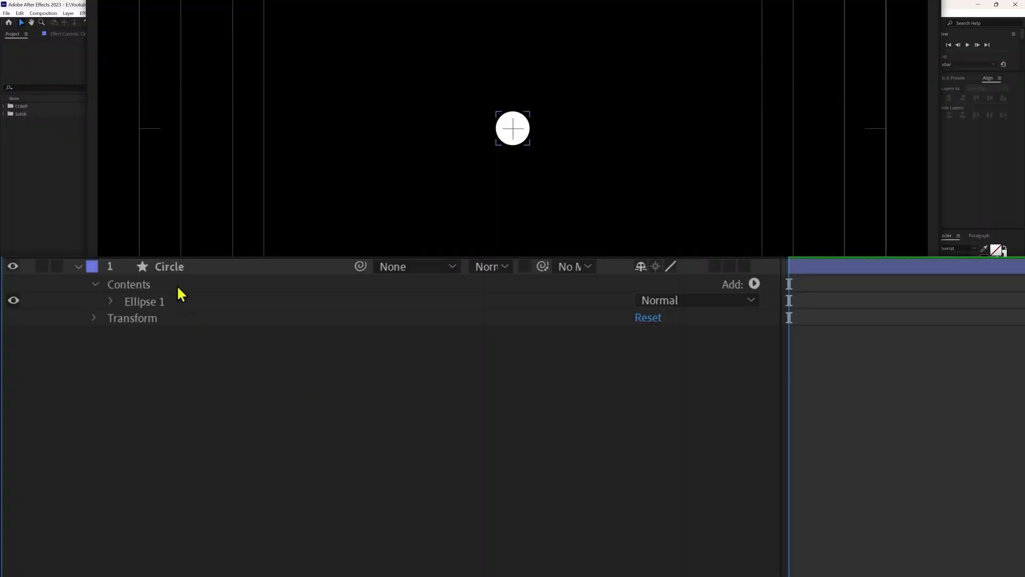
- Add a repeater to the Circle layer and set its number of copies to 8
click(196, 265)
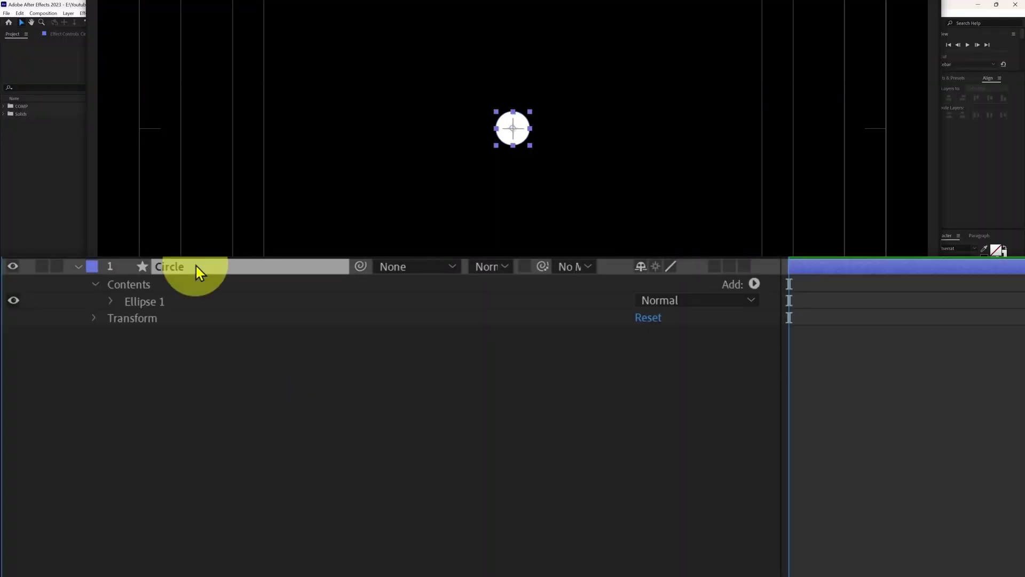
click(754, 284)
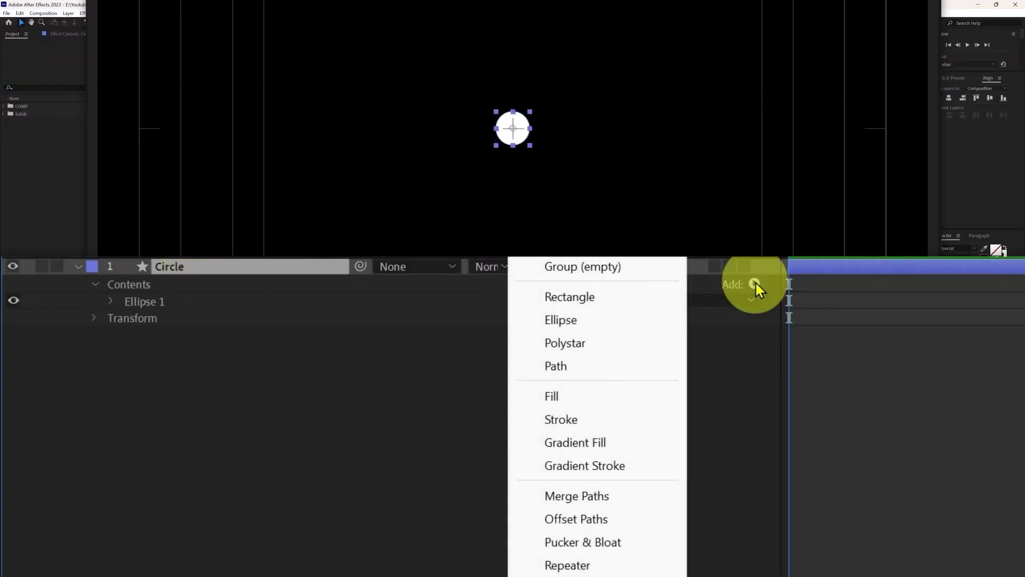
click(589, 565)
click(446, 487)
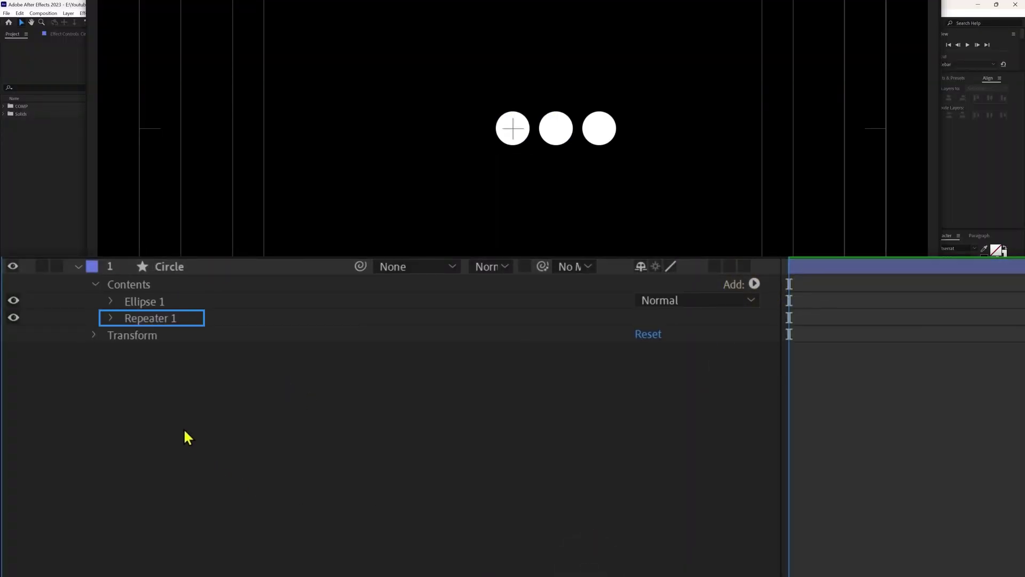
click(111, 318)
click(640, 335)
text(8)
key(Return)
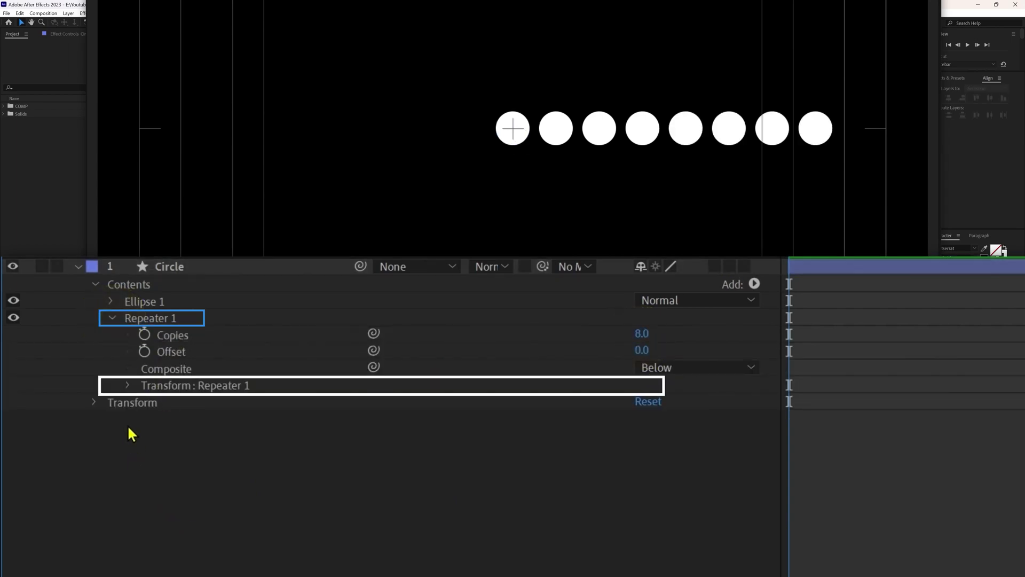
- Set the vertical position in Repeater 1's transform to 50 so the row of circles runs diagonally
click(128, 385)
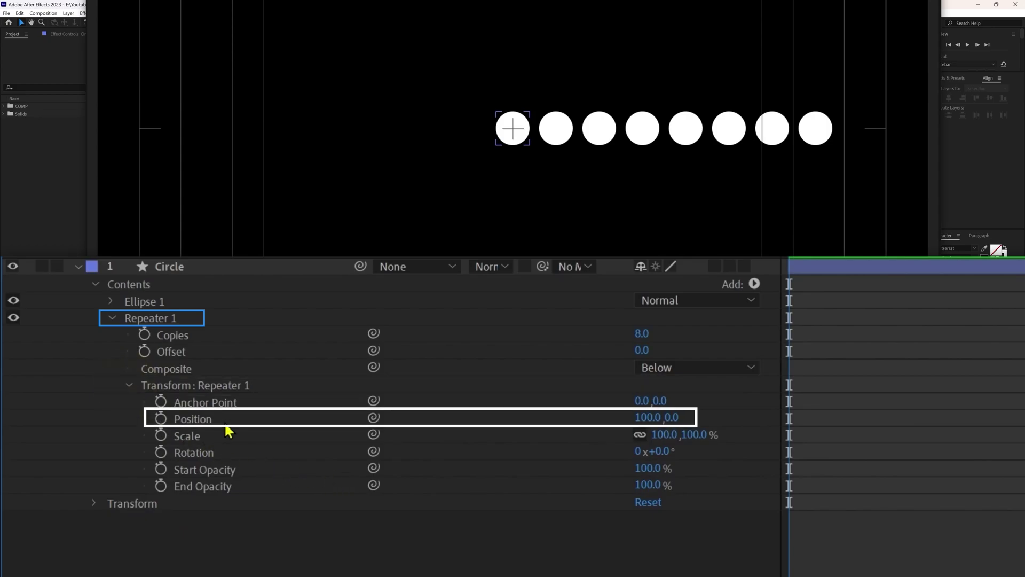
click(670, 417)
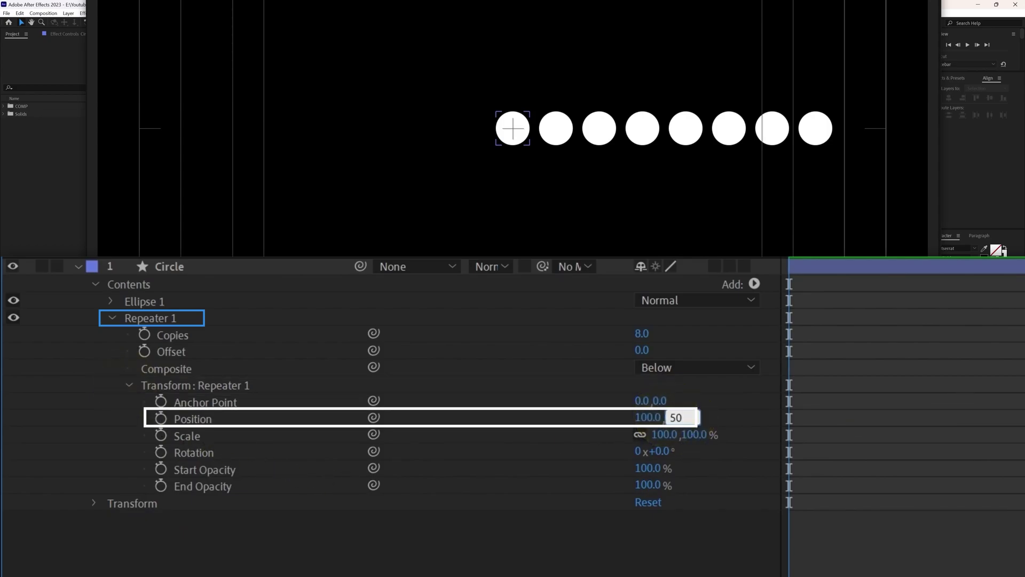
key(Return)
- Duplicate Repeater 1 in the Circle layer's contents
click(162, 322)
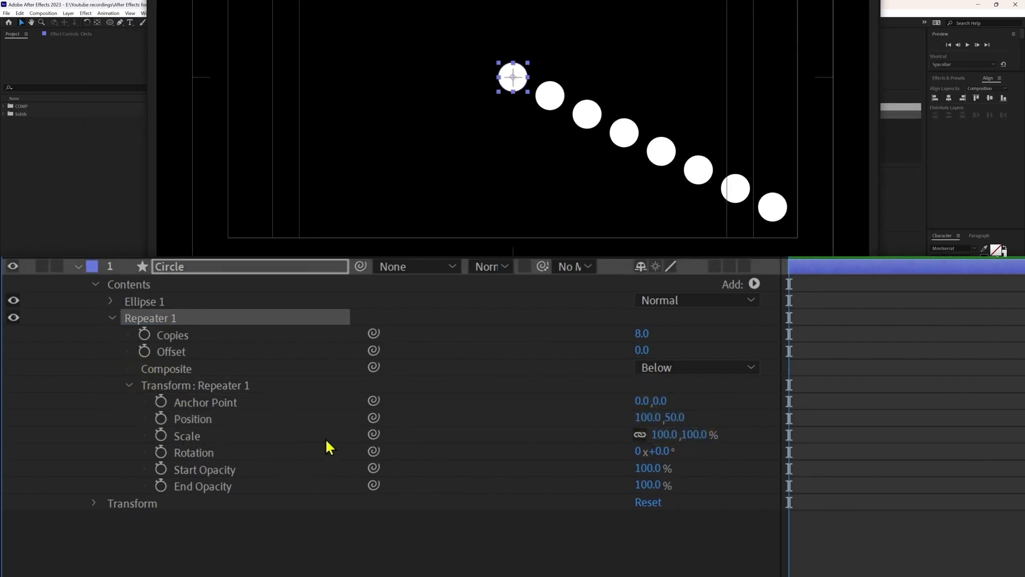
click(329, 538)
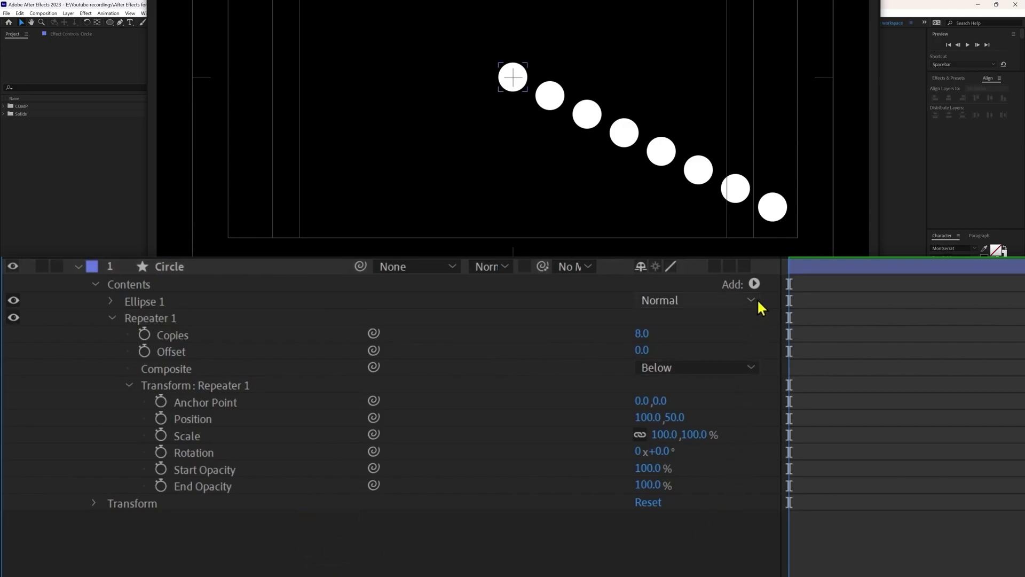
click(754, 283)
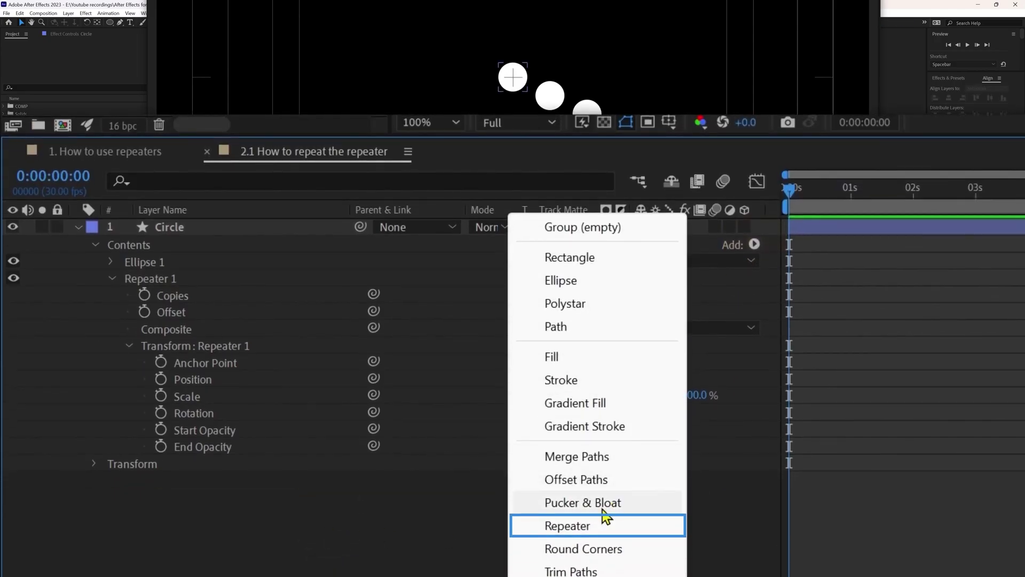
click(265, 501)
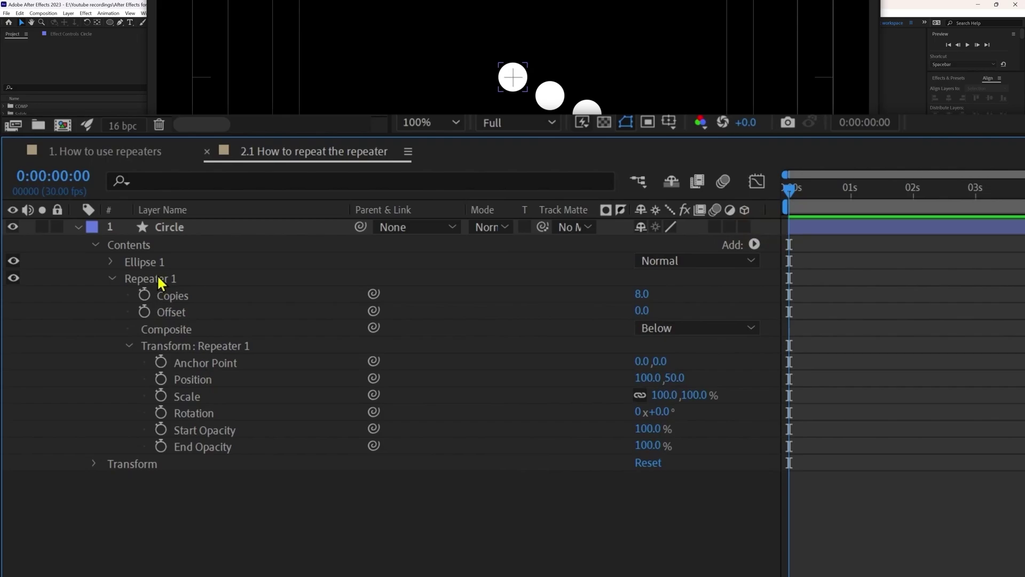
click(156, 280)
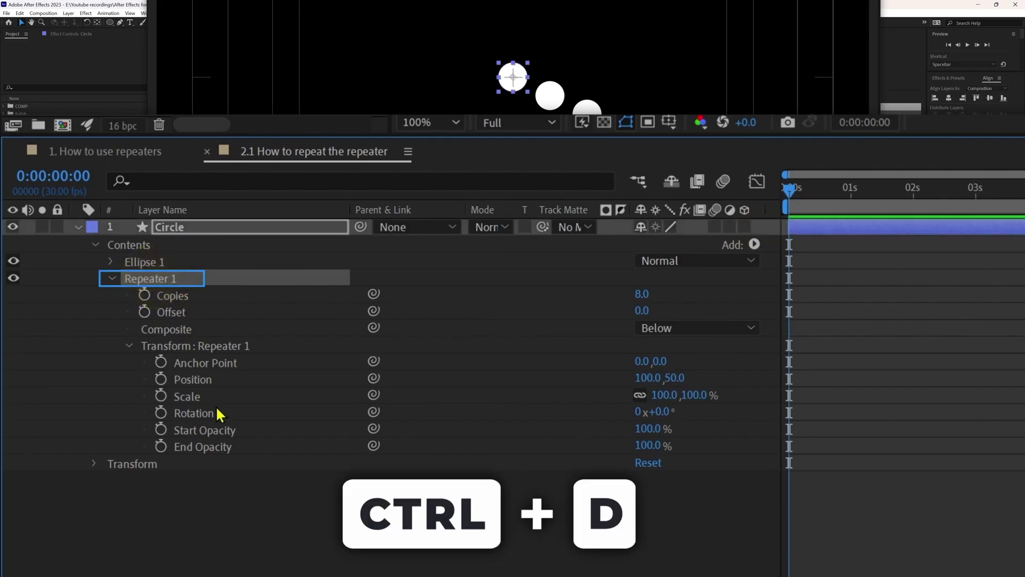
key(ctrl+d)
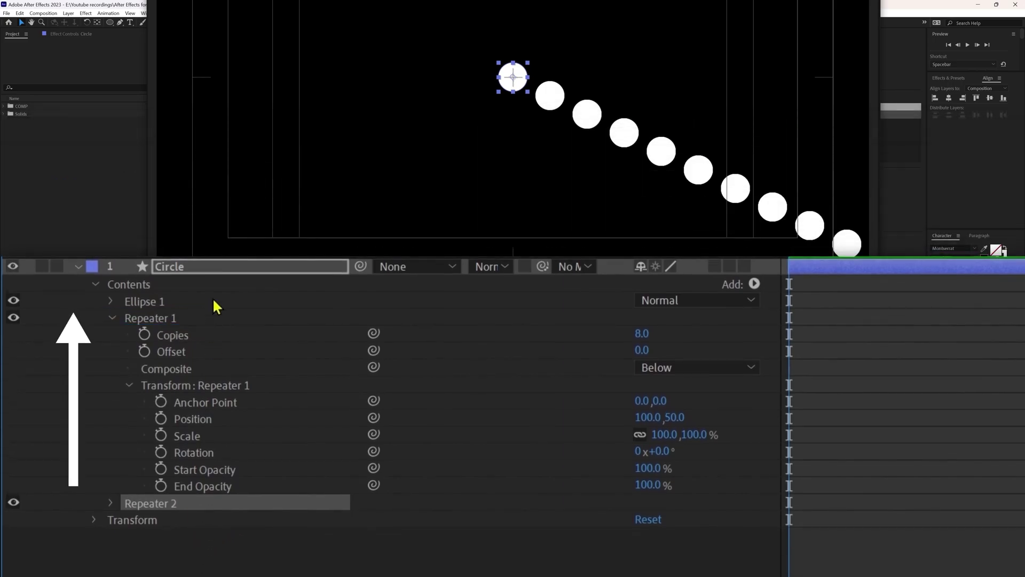
- Select Repeater 2, Repeater 1 and Ellipse 1 in turn to examine the bottom-to-top order of the contents
drag(175, 505, 175, 507)
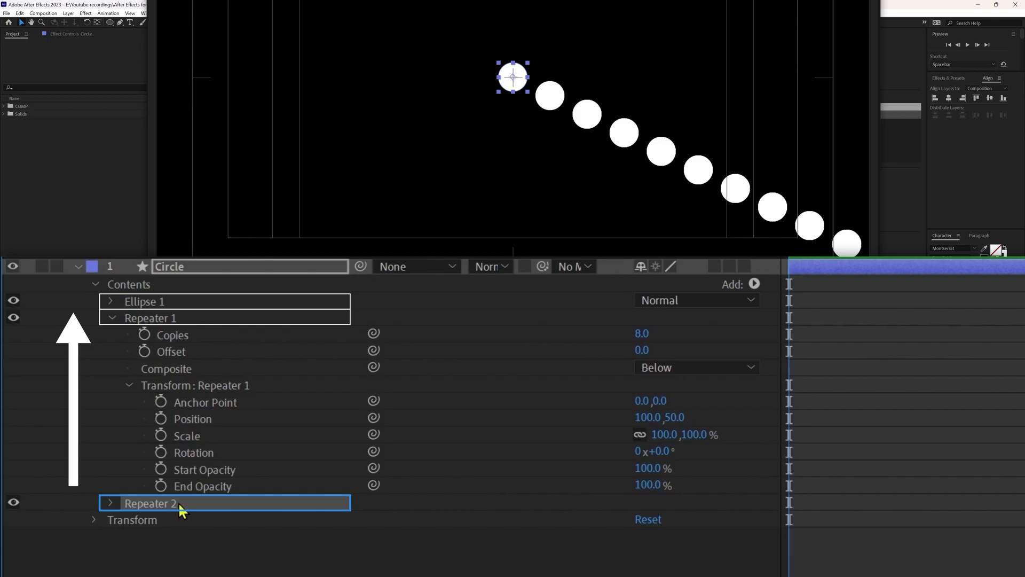
mouse_move(156, 320)
mouse_down()
mouse_move(152, 310)
mouse_move(160, 326)
mouse_up()
click(160, 321)
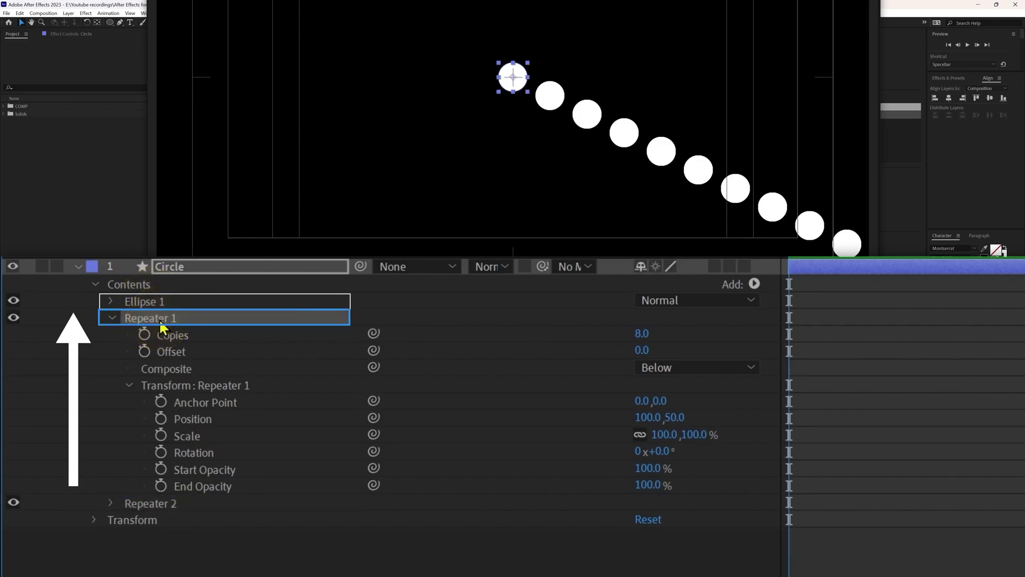
click(155, 302)
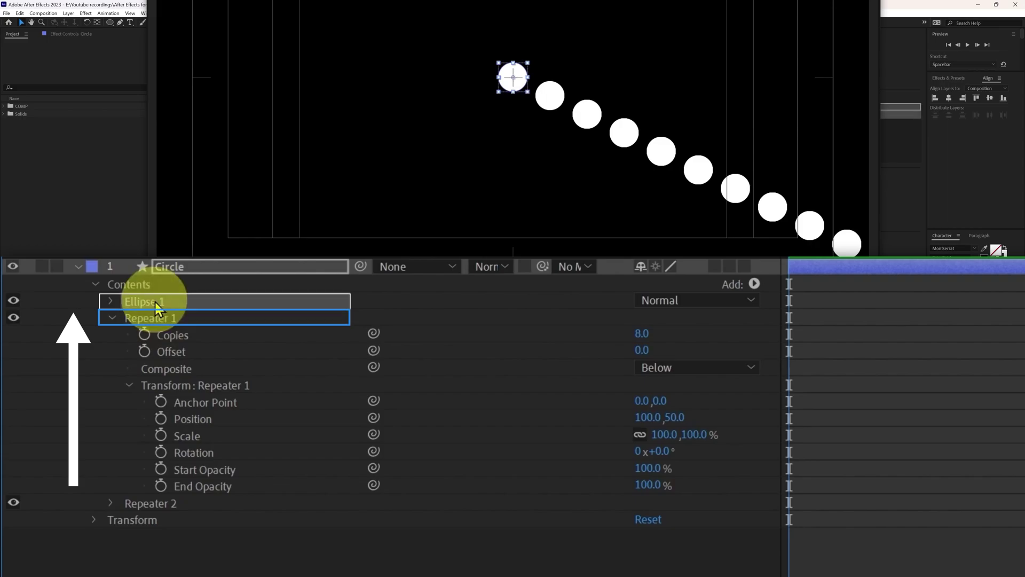
- Lower the vertical position in Repeater 2's transform to about -59 to fan the circles into a grid
click(110, 503)
click(172, 376)
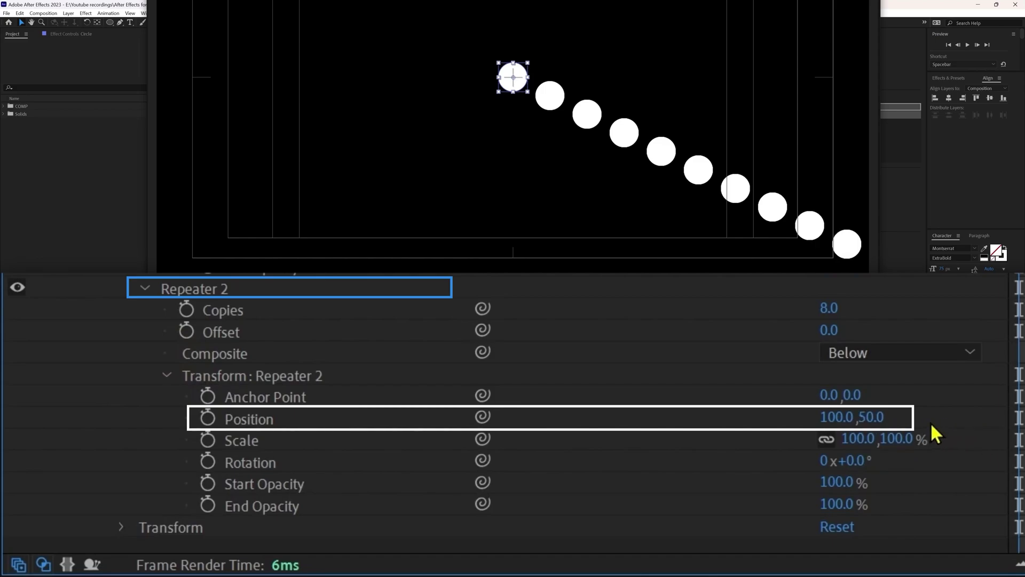
drag(878, 418, 673, 474)
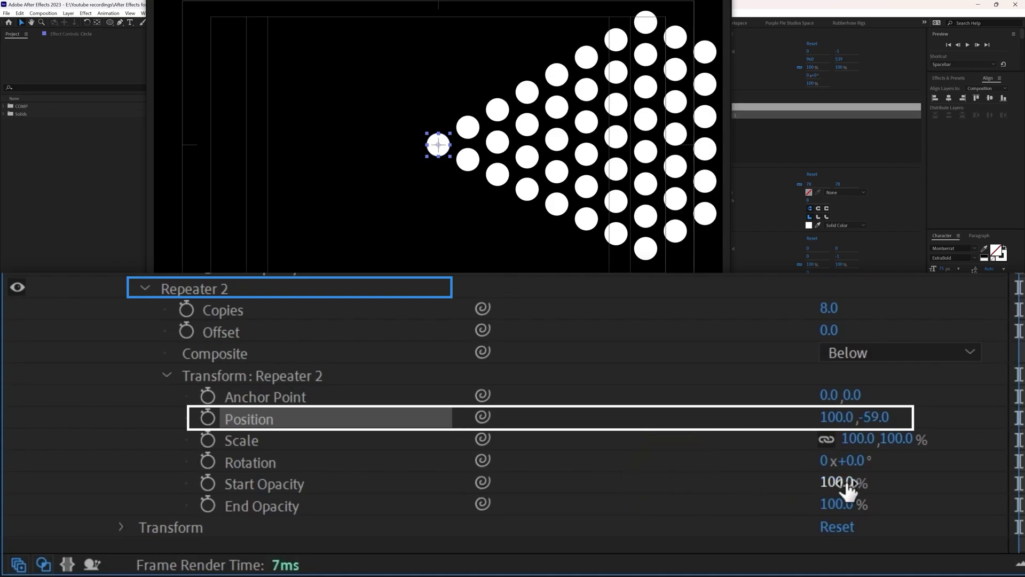
click(908, 463)
drag(908, 439, 902, 436)
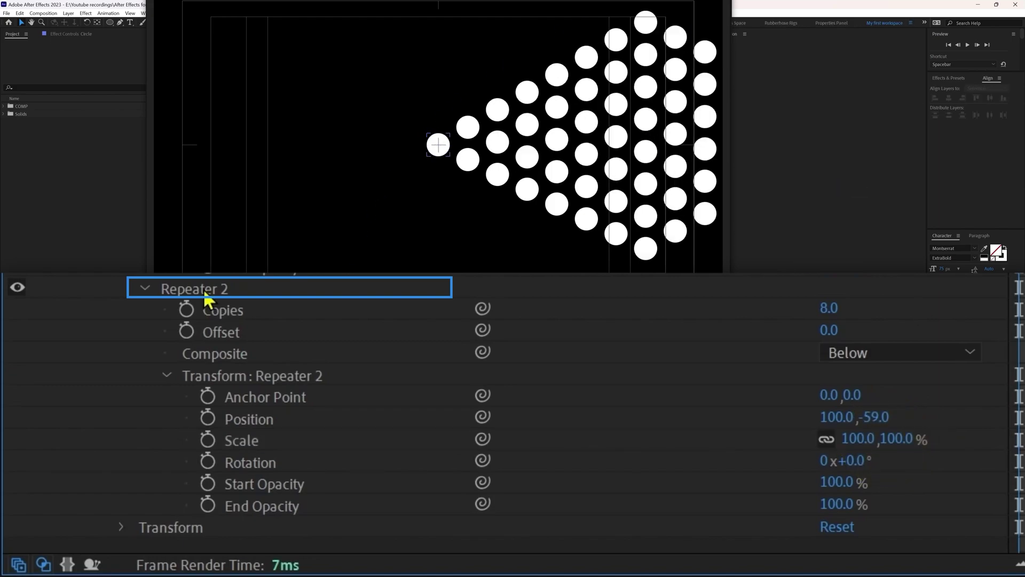
- Duplicate Repeater 2 and expand the properties of the copy
click(206, 297)
key(ctrl+d)
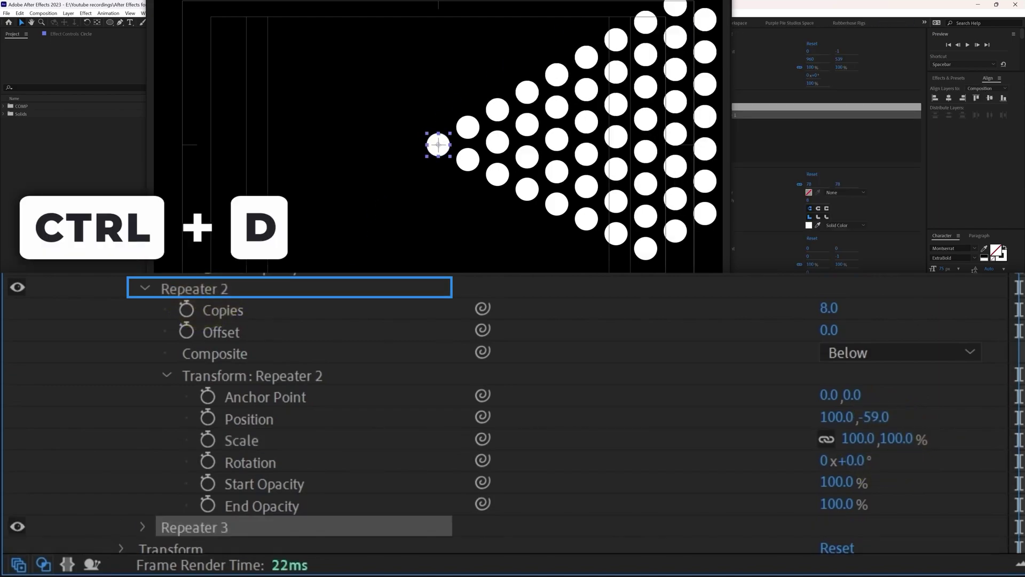
scroll(325, 467, down, 1)
click(144, 520)
scroll(146, 517, down, 2)
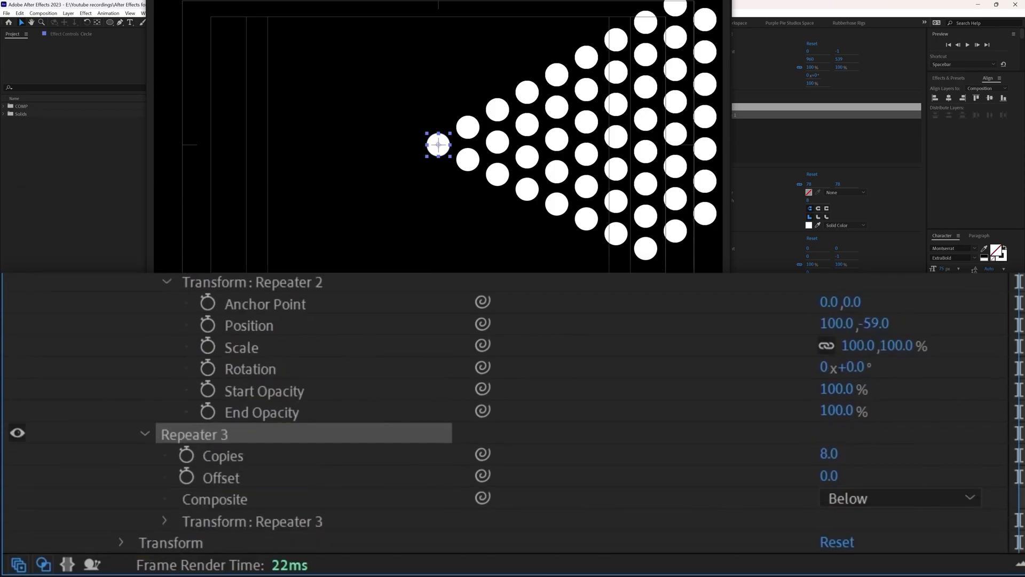
- Set the position in Repeater 3's transform to about -1508, 64 to mirror the pattern, and save the project
click(162, 521)
scroll(162, 521, down, 3)
drag(833, 435, 654, 458)
drag(896, 439, 1023, 410)
drag(852, 434, 815, 442)
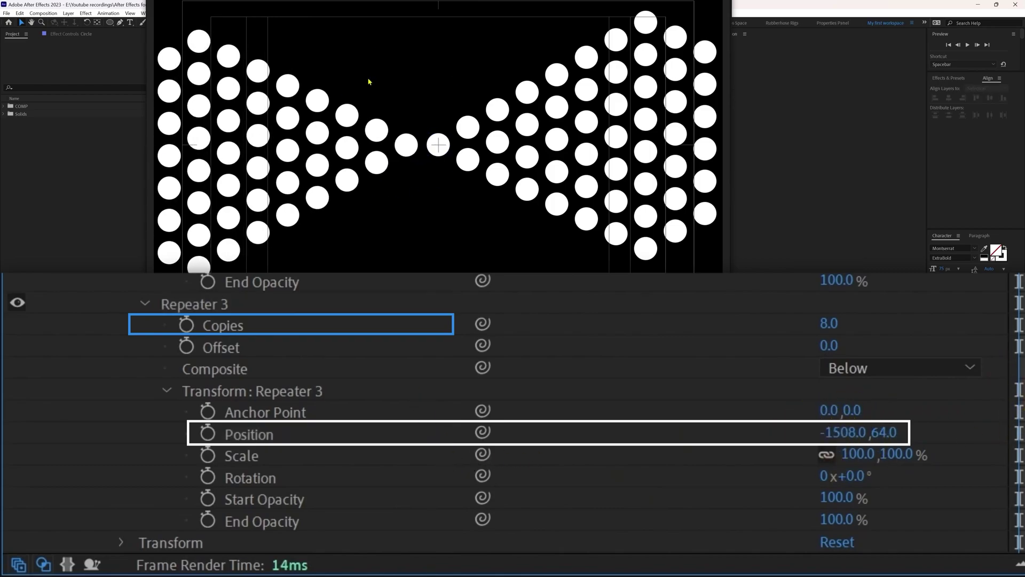
key(ctrl+s)
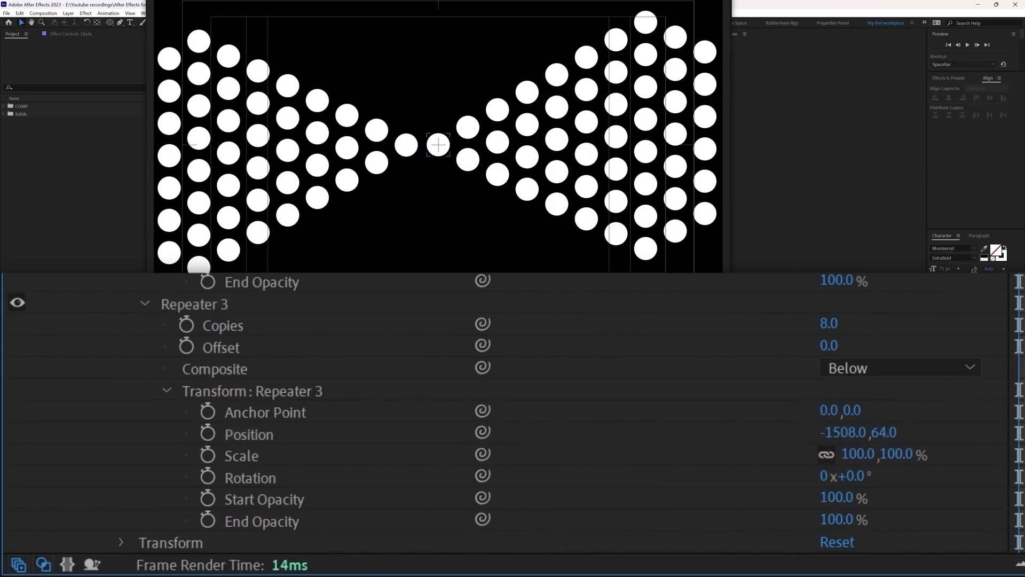
- Try a lower scale in Repeater 1's transform
scroll(512, 425, up, 7)
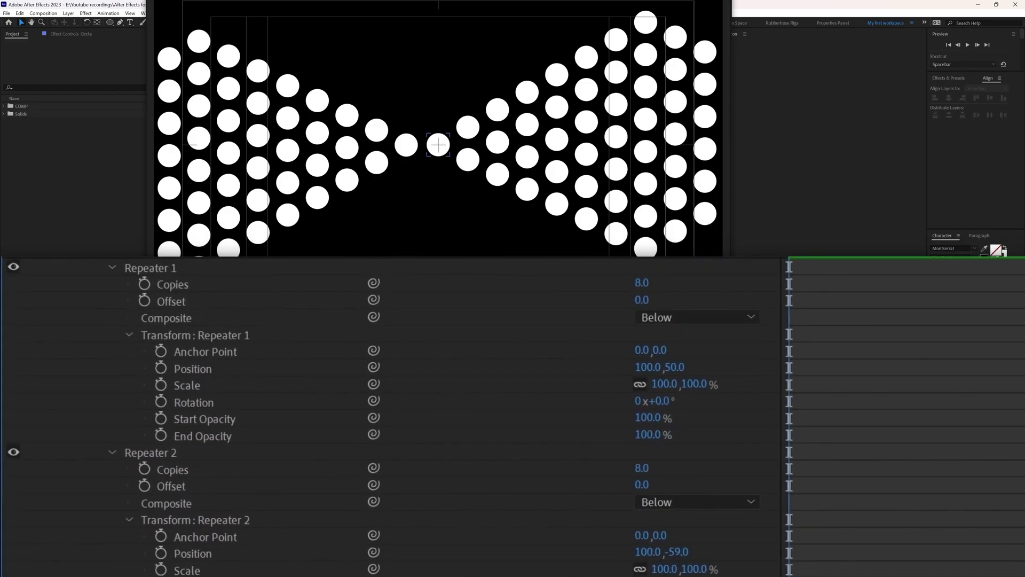
scroll(716, 534, up, 1)
drag(663, 434, 644, 448)
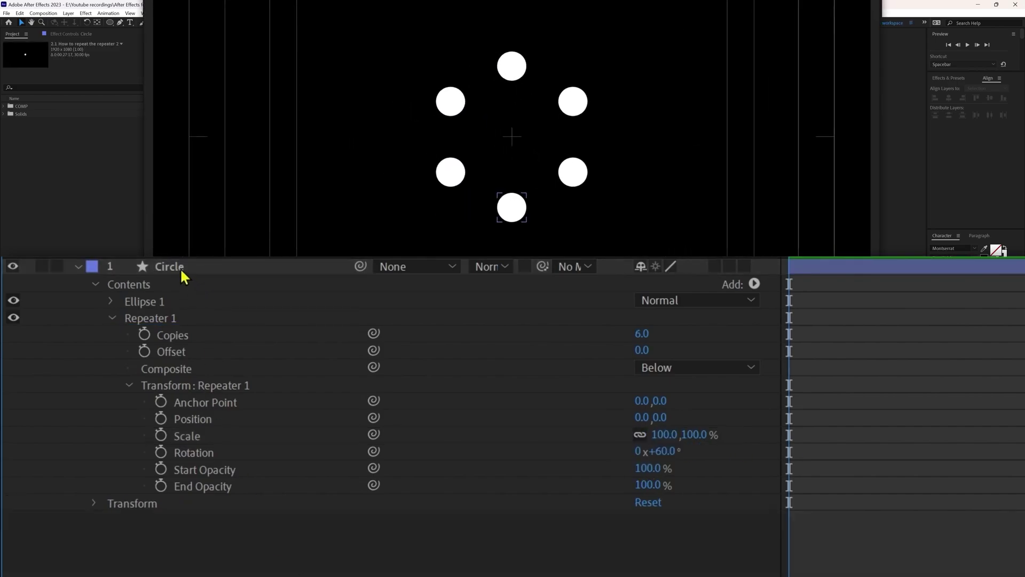
- Duplicate Repeater 1 of the six-circle ring and reduce the scale in the copy's transform to about 53%
click(199, 267)
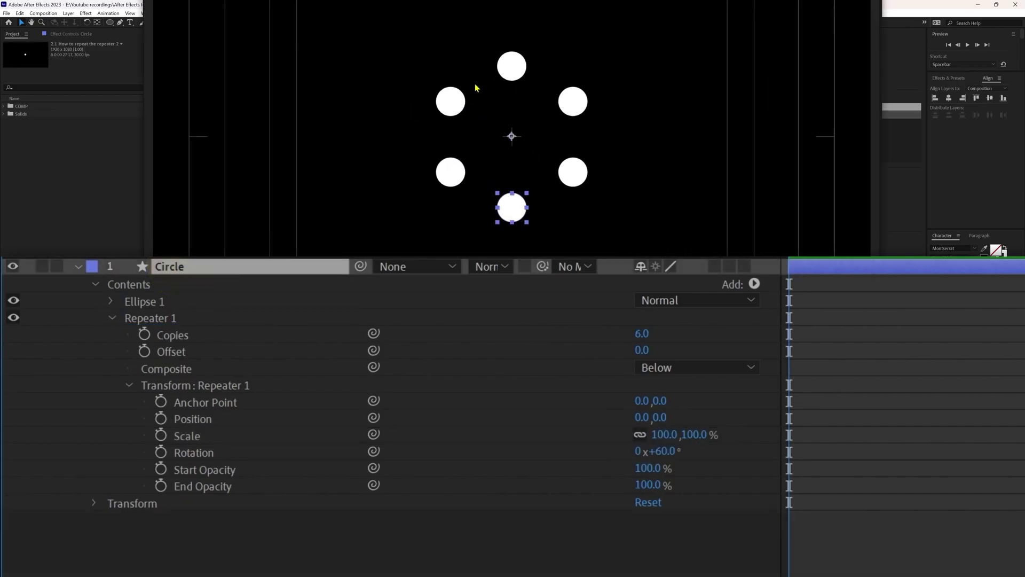
click(144, 318)
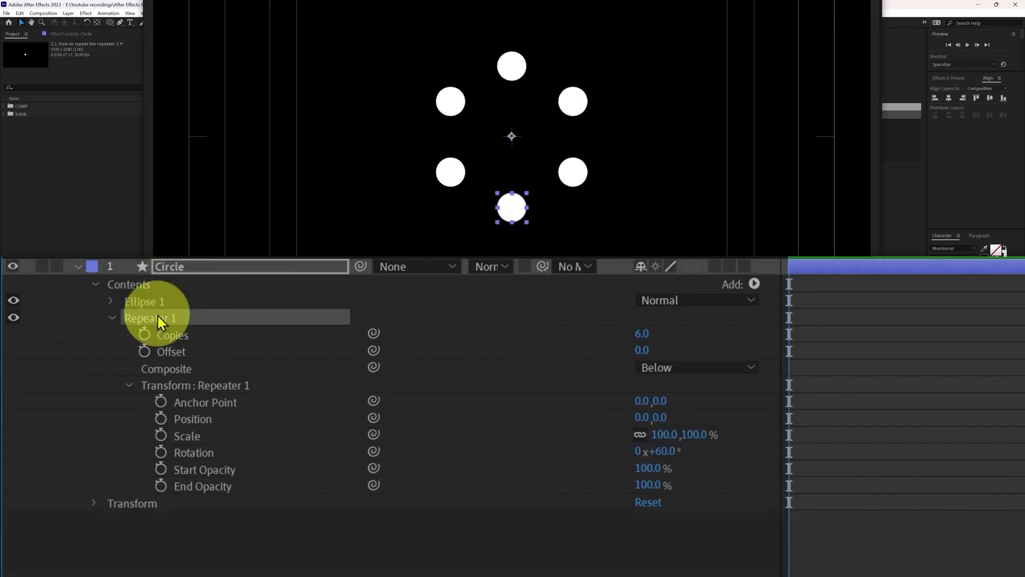
key(ctrl+d)
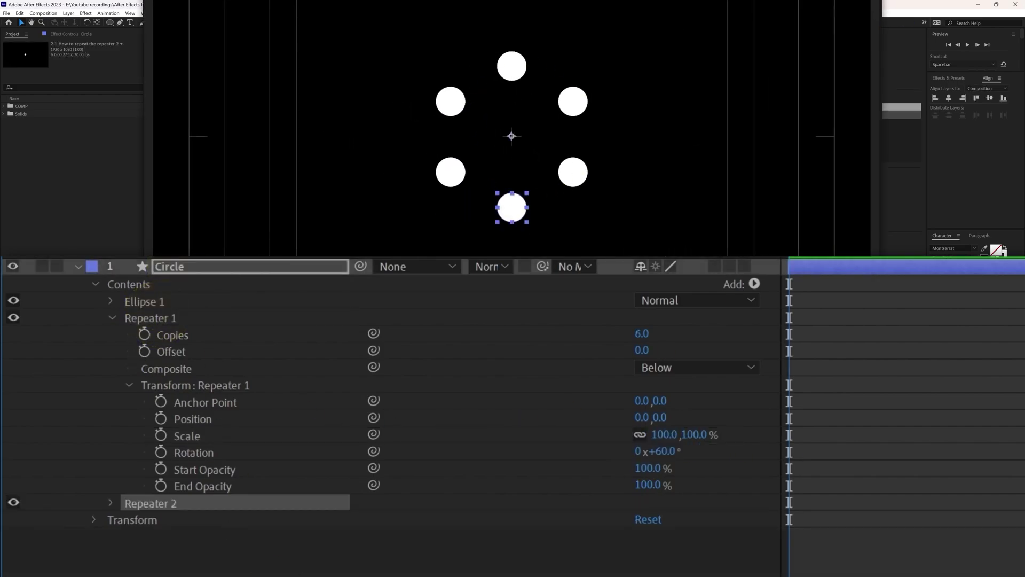
click(111, 503)
click(117, 490)
drag(605, 524, 562, 523)
click(478, 222)
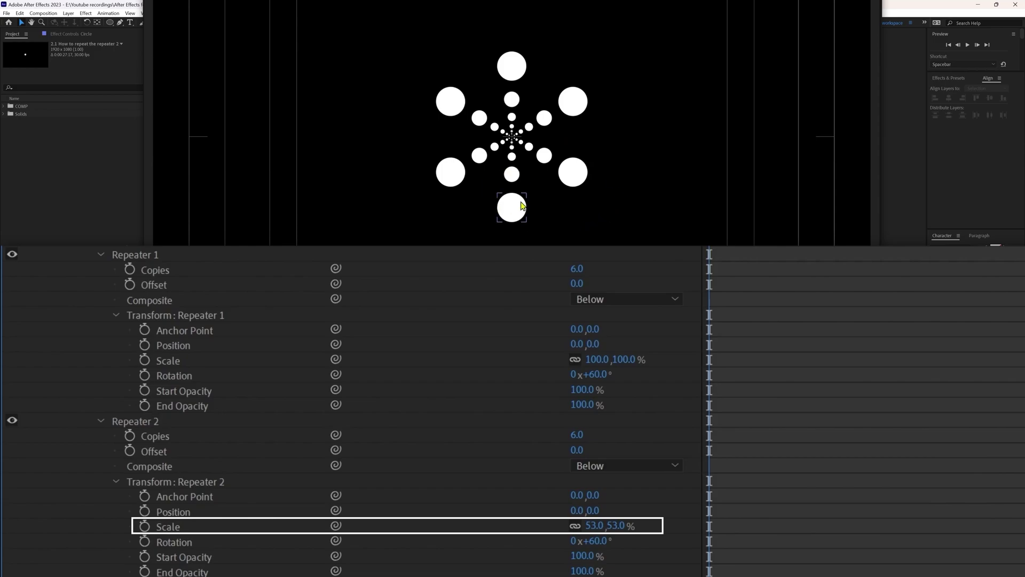
- Keyframe Repeater 2's offset starting at 0 and raise the offset at the end of the animation
click(130, 449)
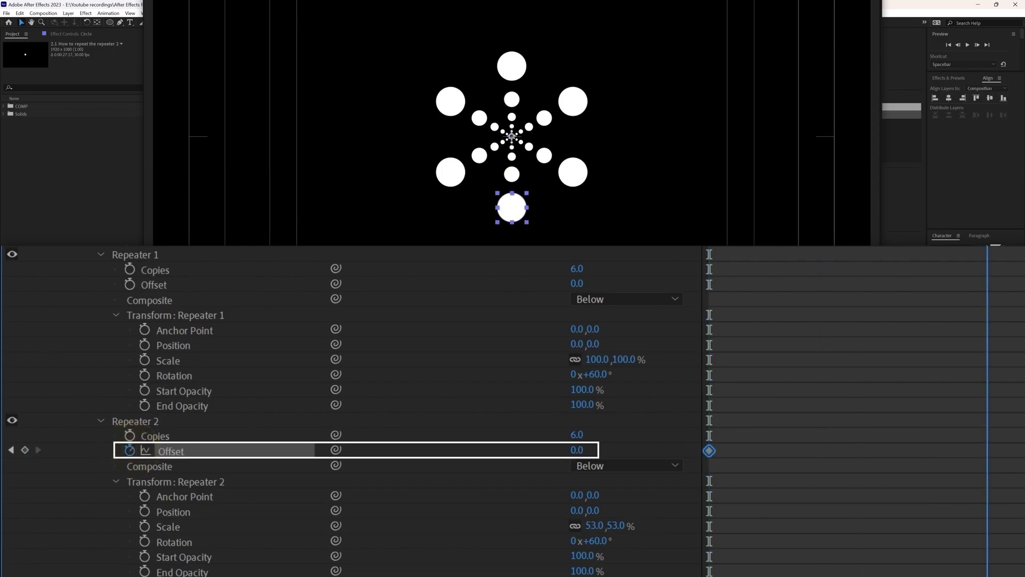
click(582, 449)
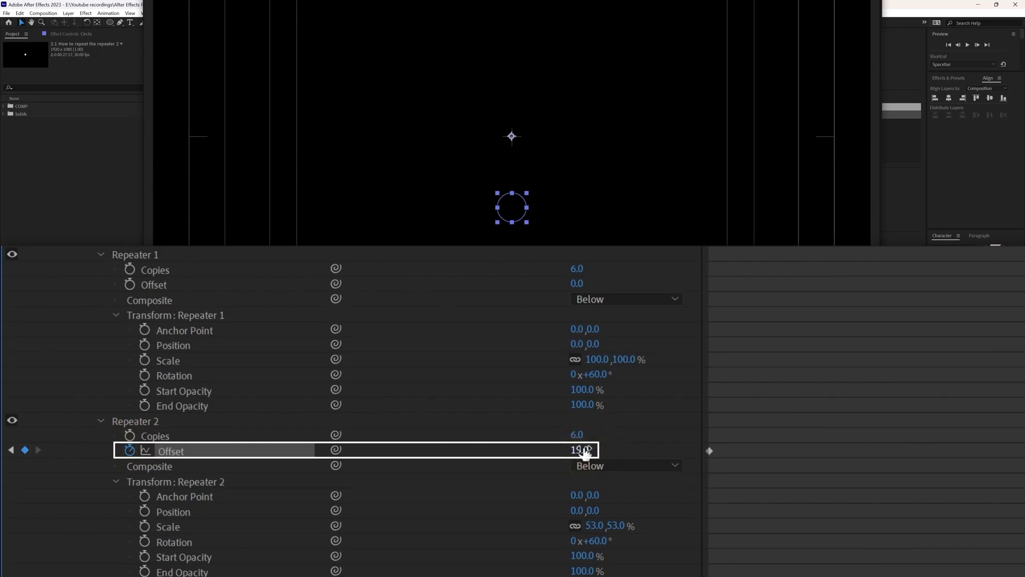
key(Up)
key(Up)
key(Up)
key(Up)
key(Up)
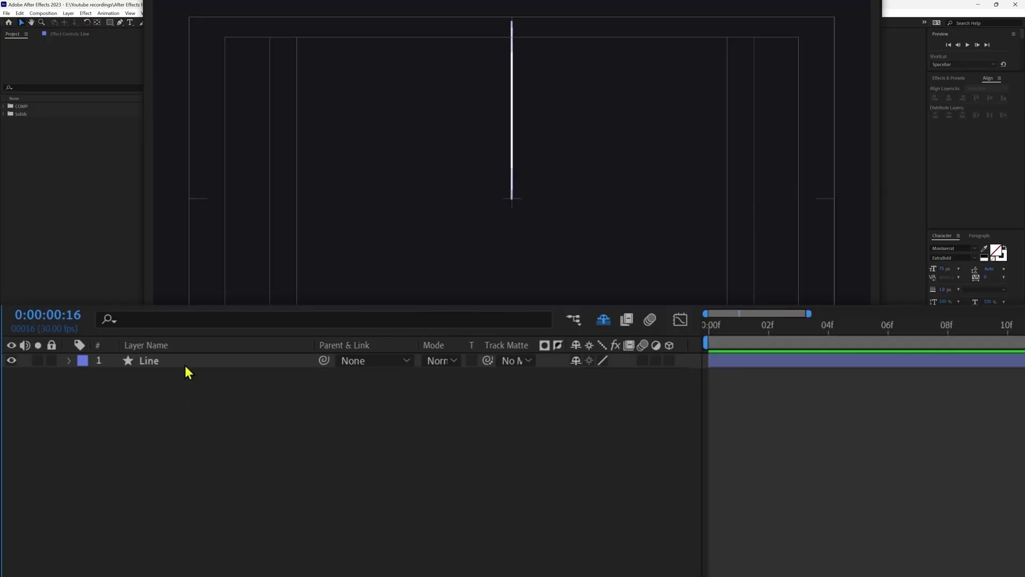
- Add Trim Paths to the Line layer's contents and expand its properties
click(185, 363)
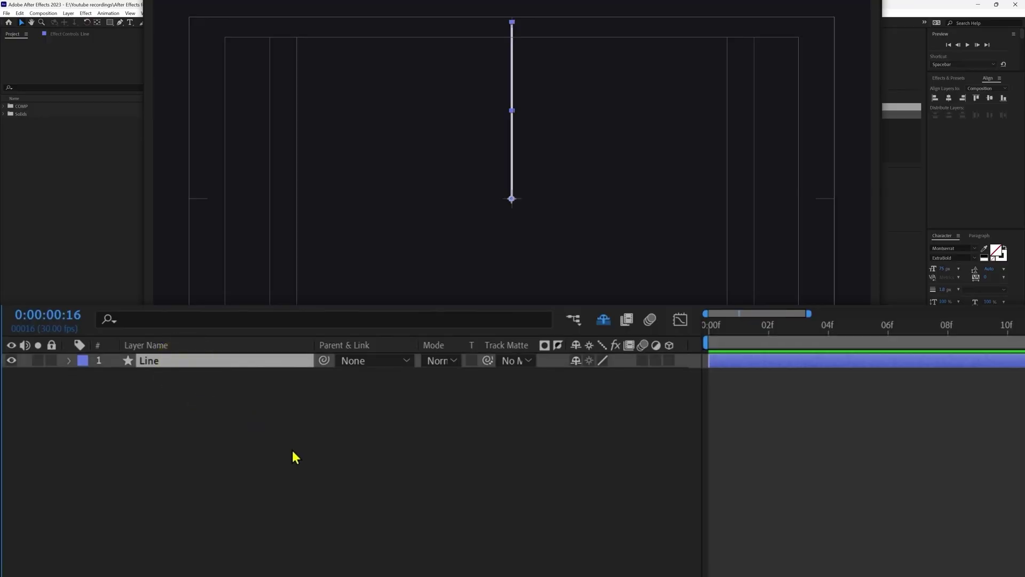
click(69, 360)
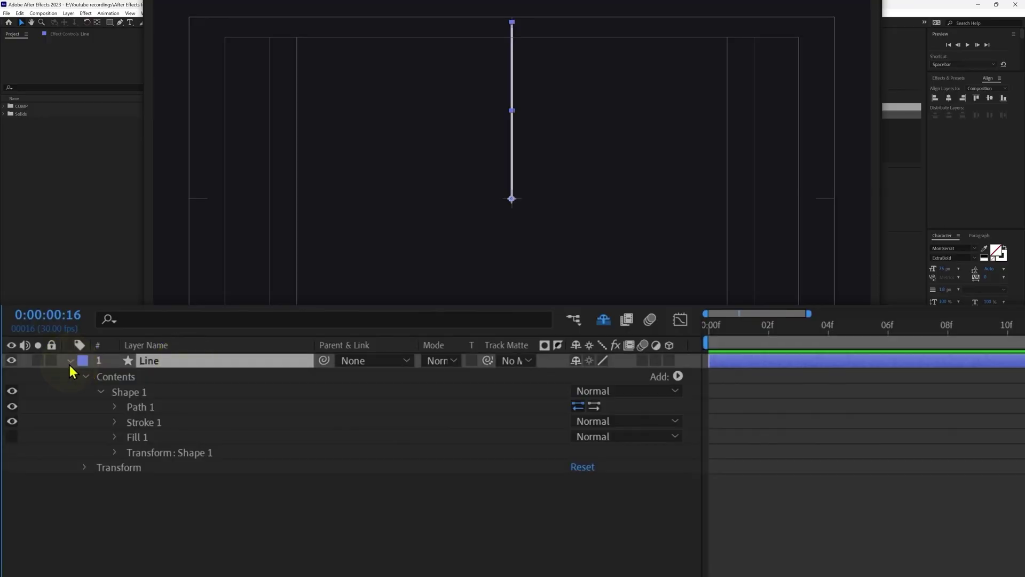
click(678, 198)
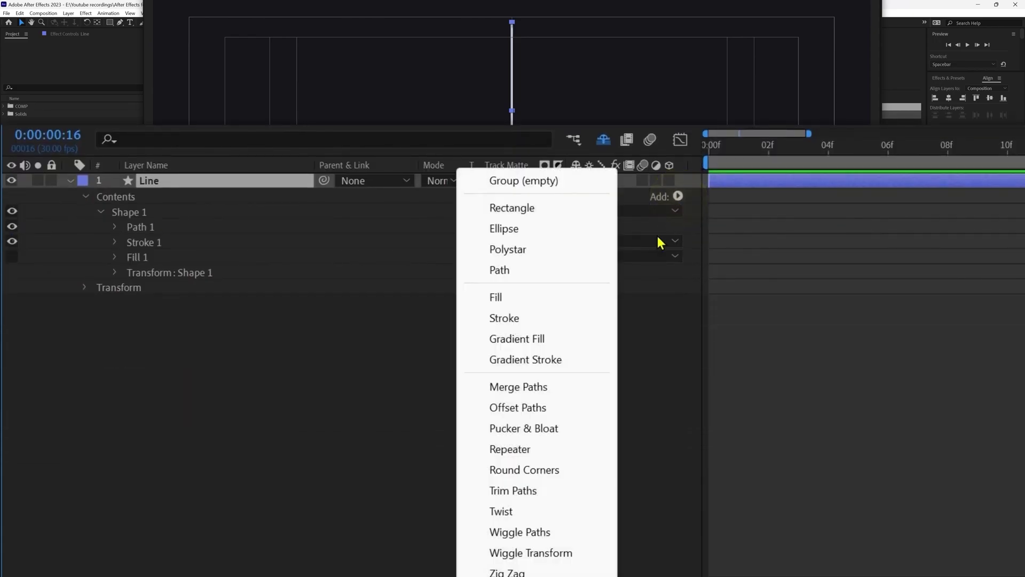
click(533, 491)
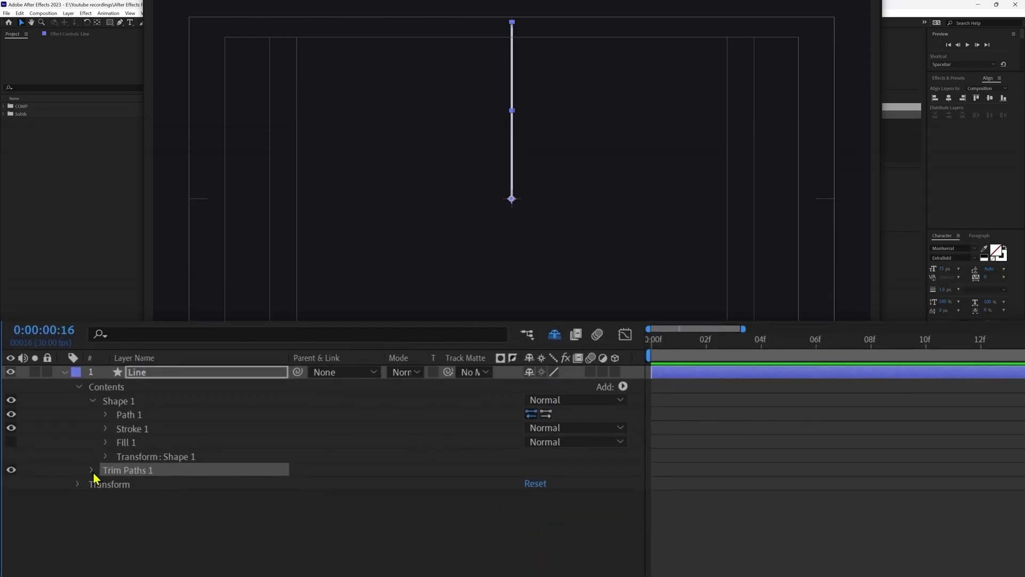
click(91, 470)
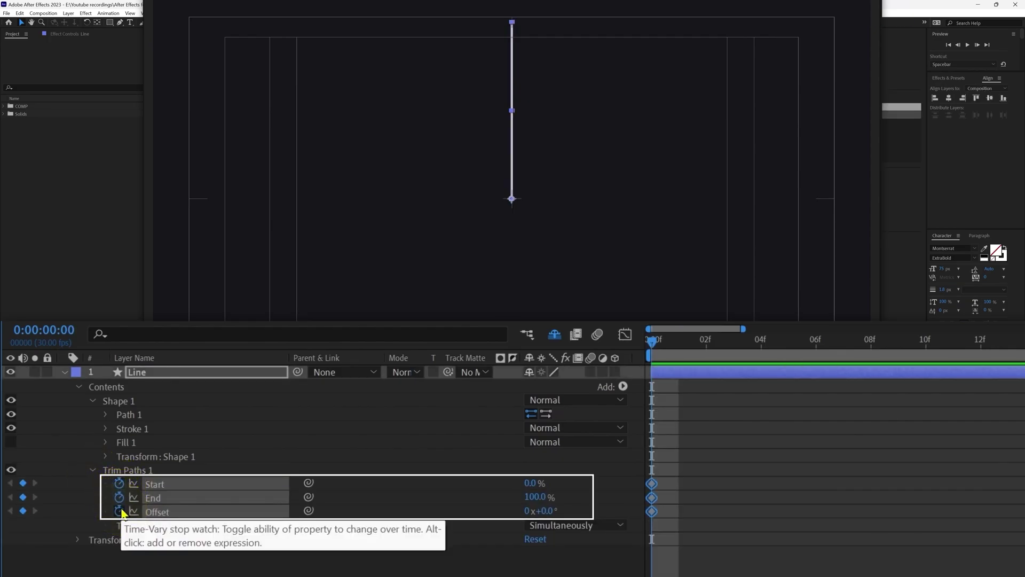
- Keyframe the Trim Paths End of the line at 0% on frame 0 and 35% on frame 8
click(347, 504)
click(527, 498)
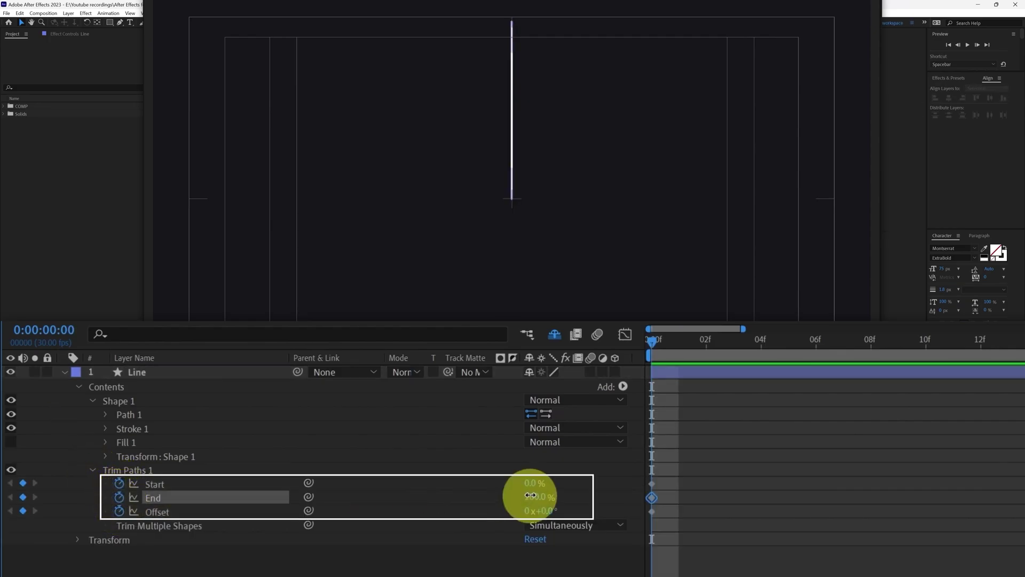
click(34, 334)
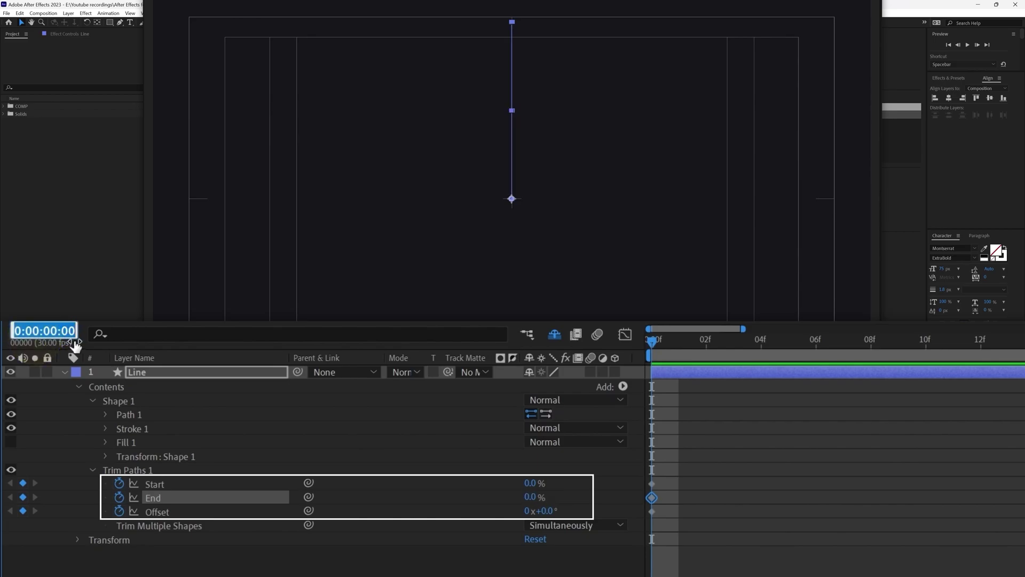
text(8)
key(Return)
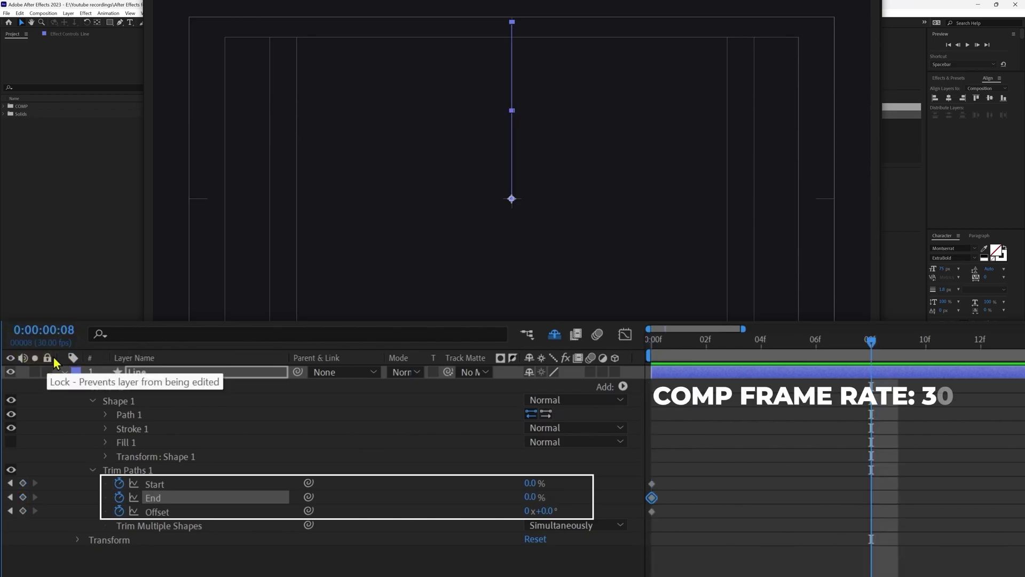
click(530, 497)
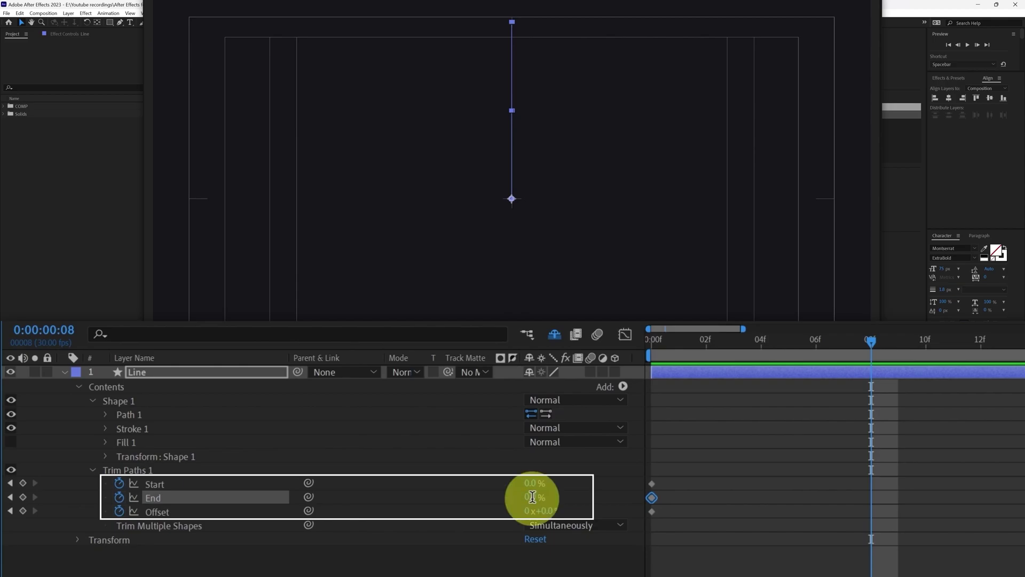
text(35)
key(Return)
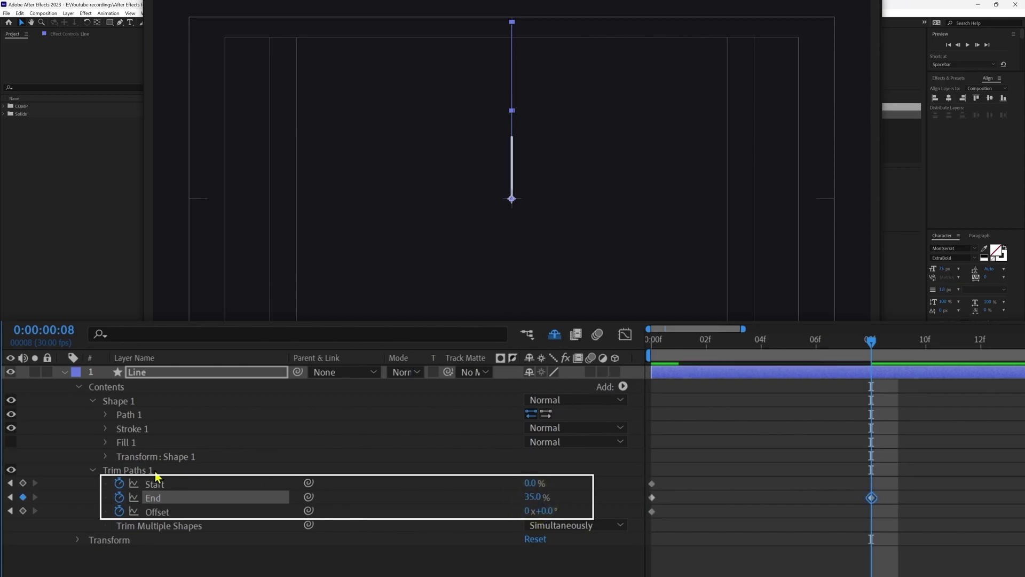
- Add a Start keyframe on frame 8 and set the Trim Paths Offset to about 232° on frame 16
click(23, 483)
click(56, 342)
text(+8)
key(Return)
drag(543, 513, 595, 508)
- Set the Trim Paths Start to 35% on frame 16
drag(533, 487, 636, 471)
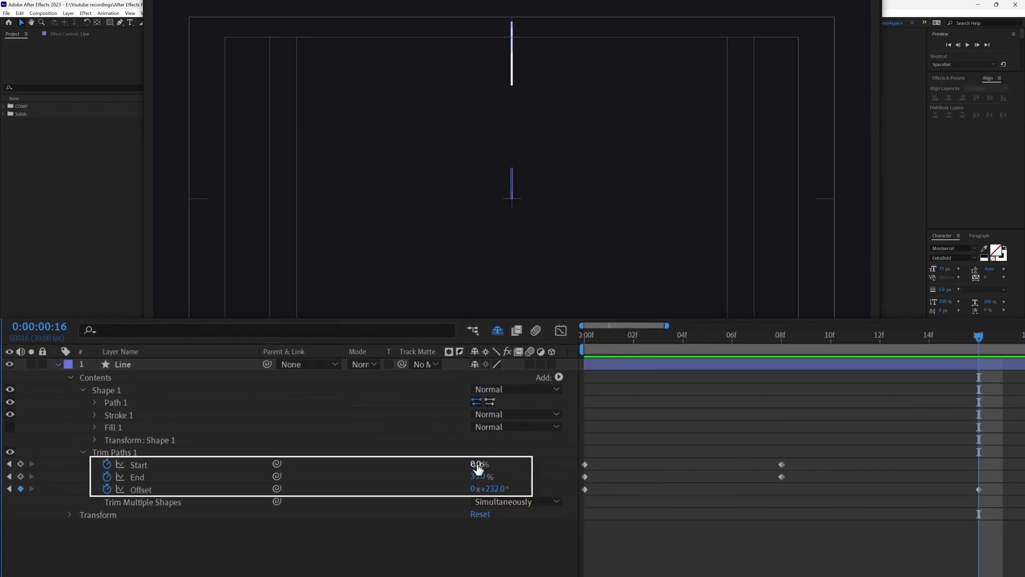
click(476, 464)
text(35)
key(Return)
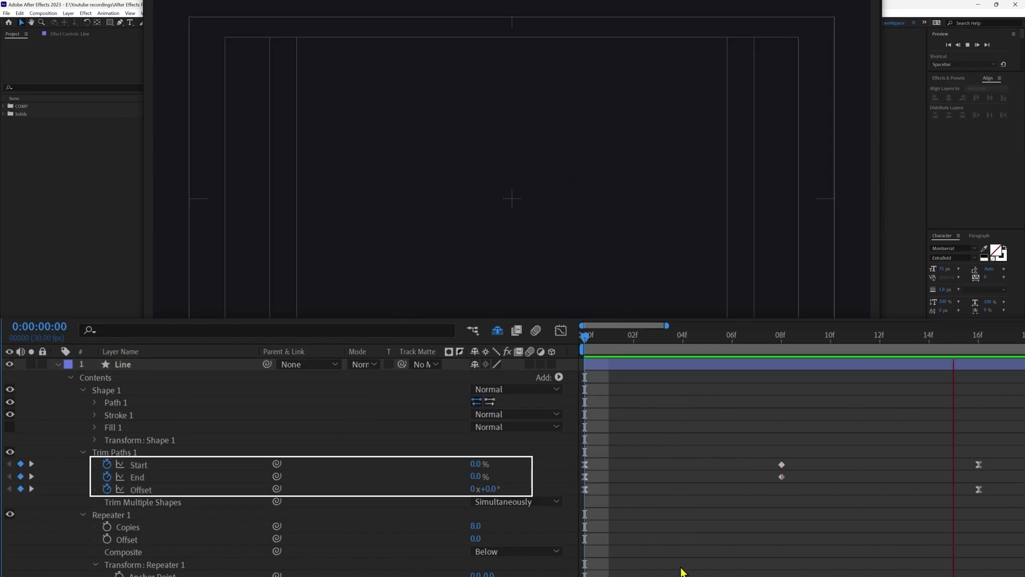
- Add a Zig Zag to the Shape 1 group of the repeated line and preview the burst
key(space)
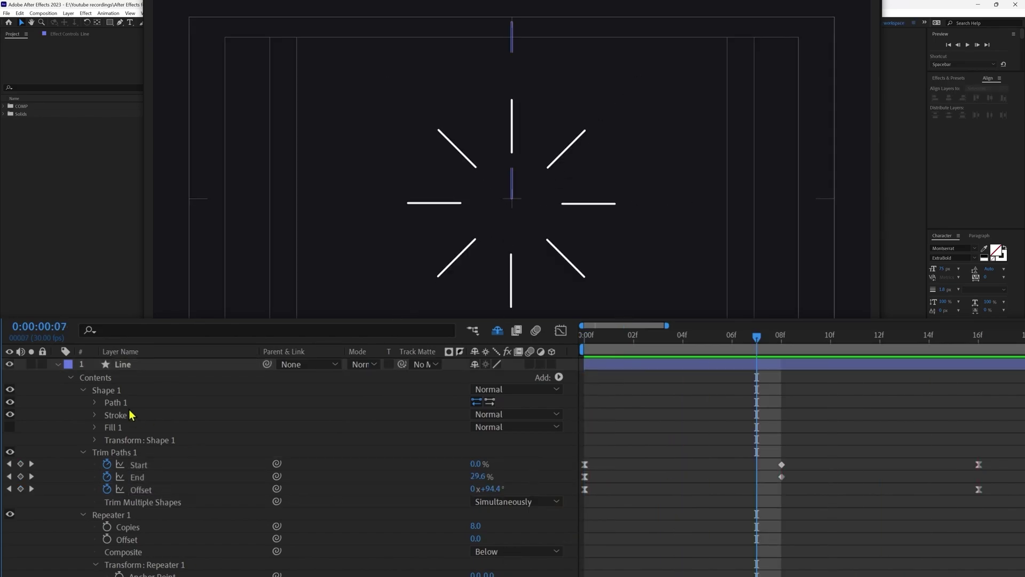
click(106, 393)
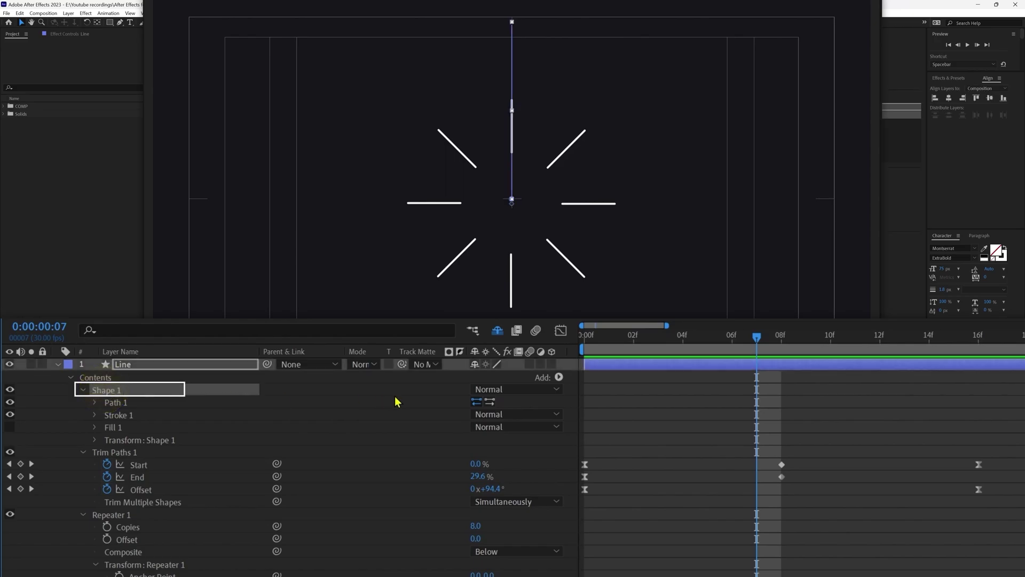
click(559, 377)
click(443, 558)
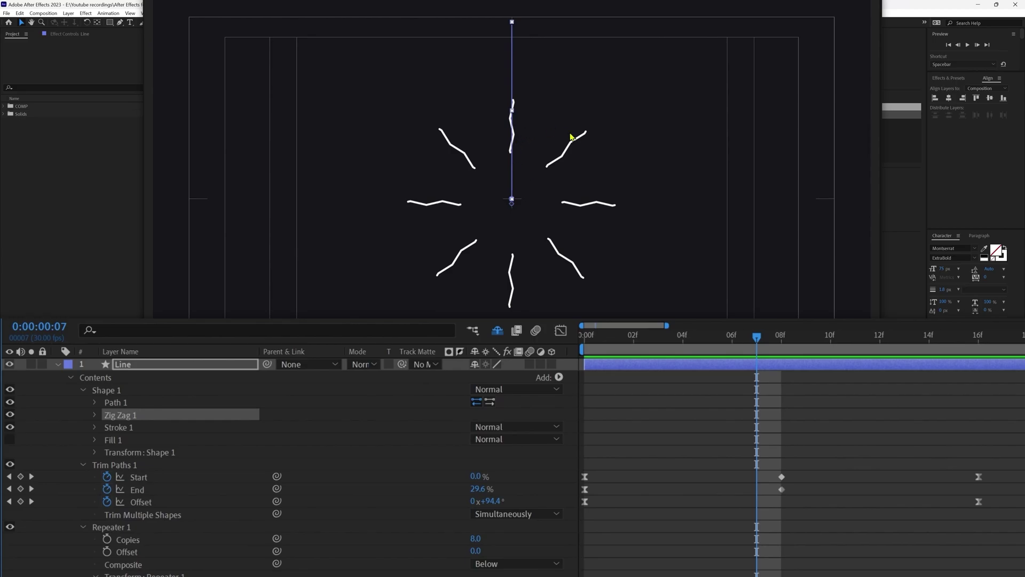
click(692, 411)
key(space)
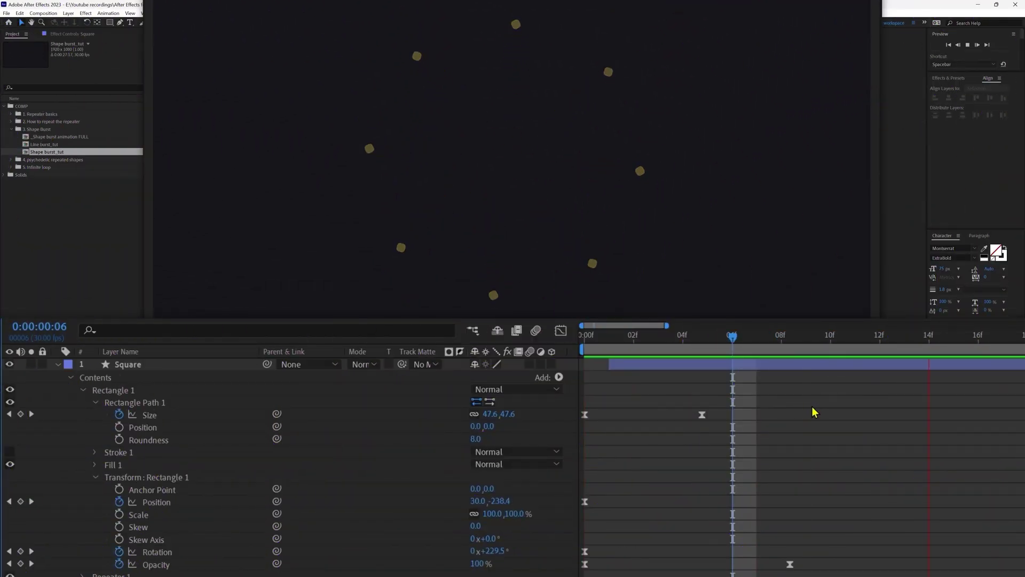
- With the Square layer's Repeater 1 temporarily hidden, examine the Size, Position, Rotation and Opacity keyframes along the timeline
key(space)
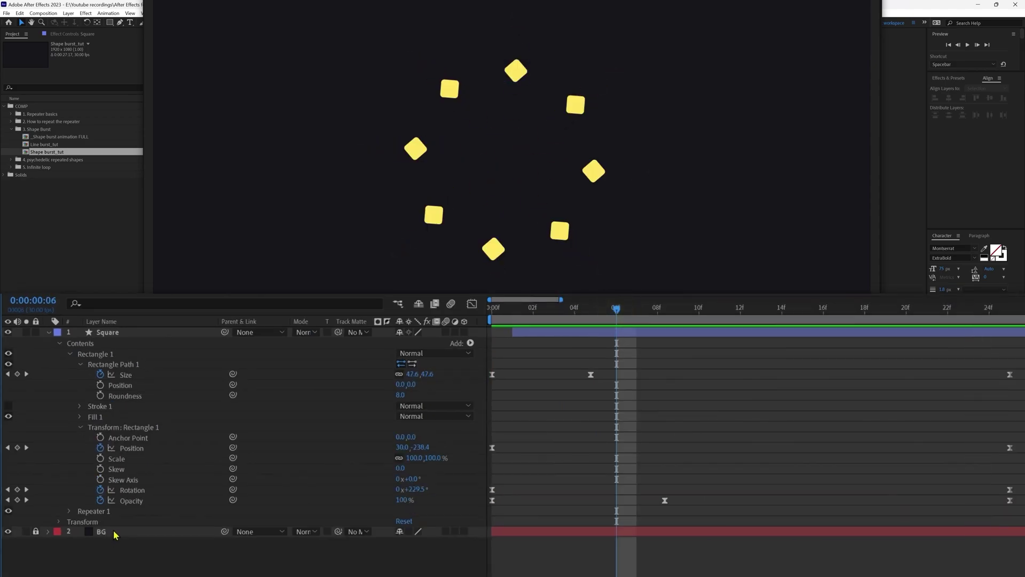
click(9, 512)
click(129, 376)
drag(549, 309, 855, 323)
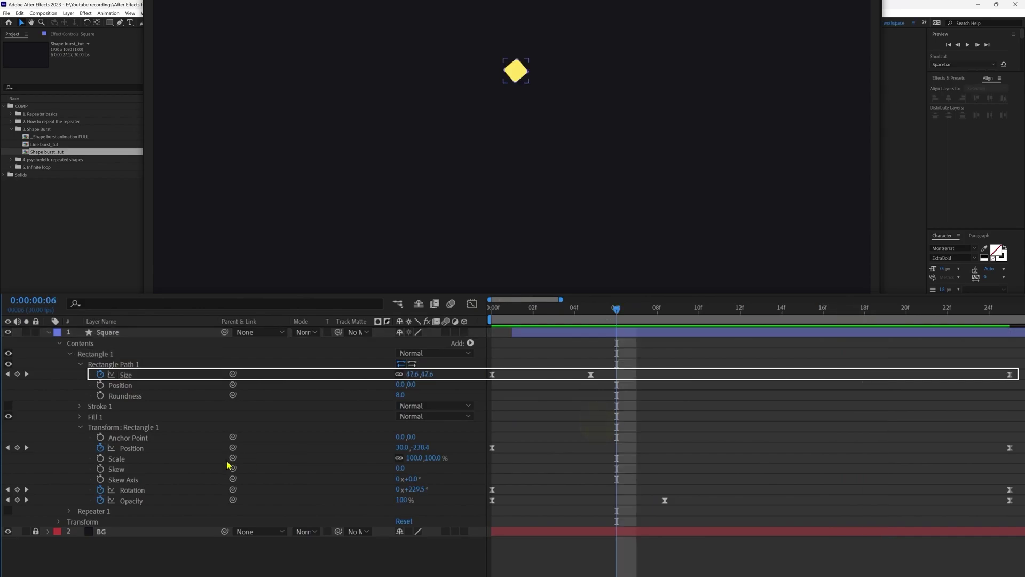
click(132, 448)
drag(533, 310, 613, 353)
click(132, 489)
drag(516, 312, 692, 322)
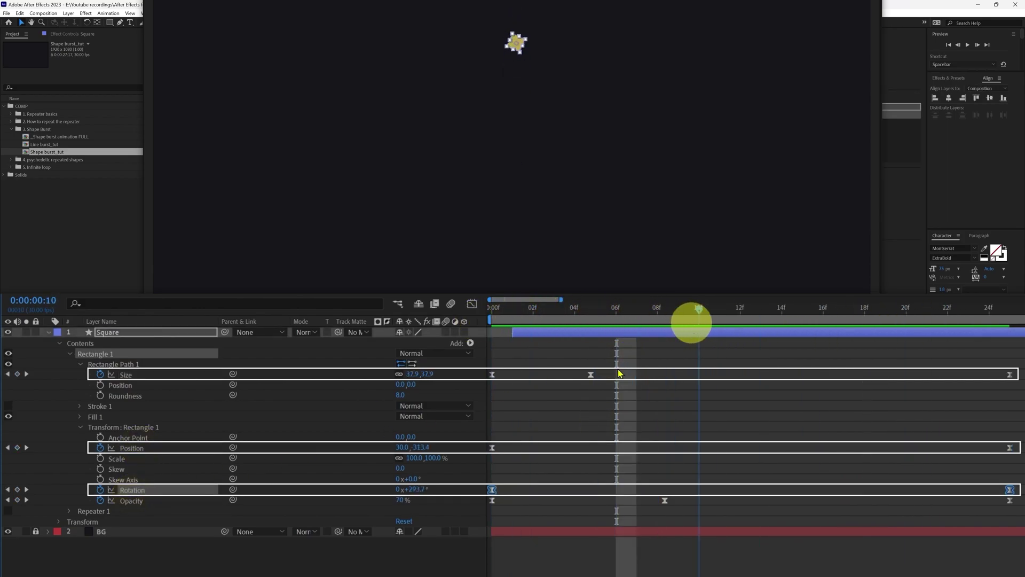
click(139, 501)
click(91, 511)
click(8, 511)
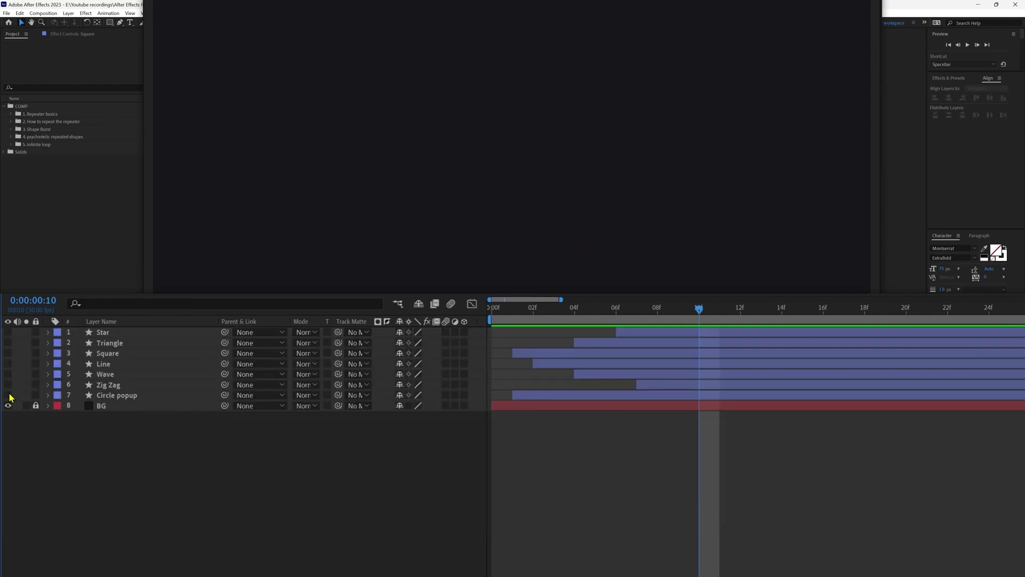
- Make the Star, Triangle, Square, Line, Wave, Zig Zag and Circle popup layers visible and preview the full burst
click(8, 385)
click(8, 374)
click(8, 363)
click(8, 353)
click(8, 342)
click(8, 331)
click(8, 395)
key(space)
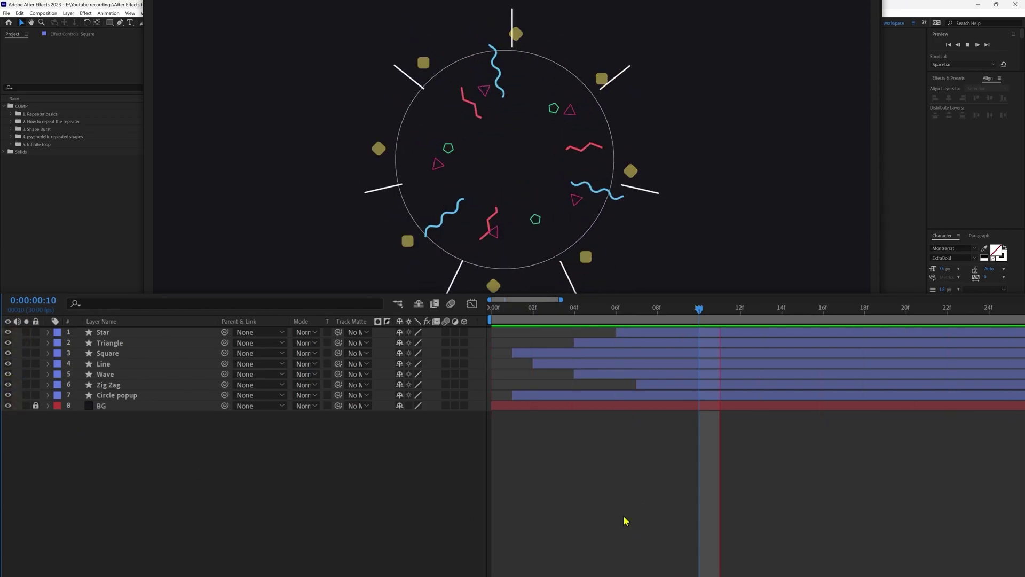
key(space)
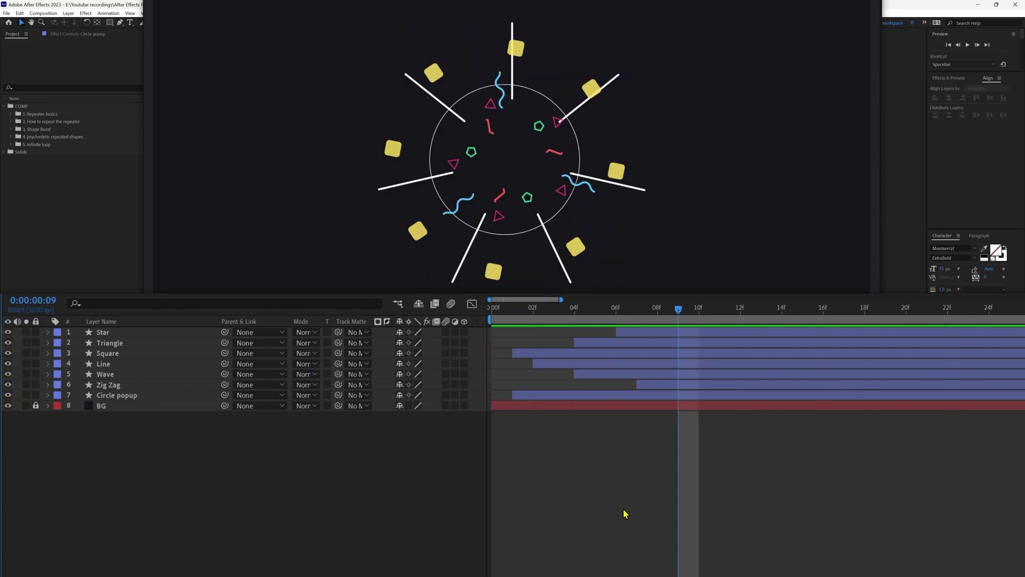
- Solo the Circle popup layer and examine how its ellipse Size keyframes change along the timeline
click(27, 395)
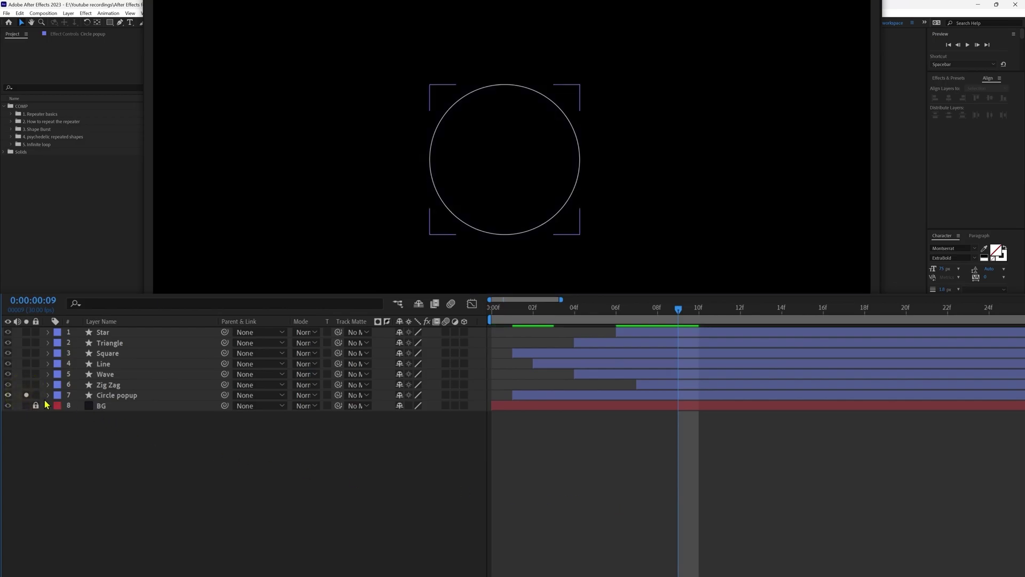
click(48, 395)
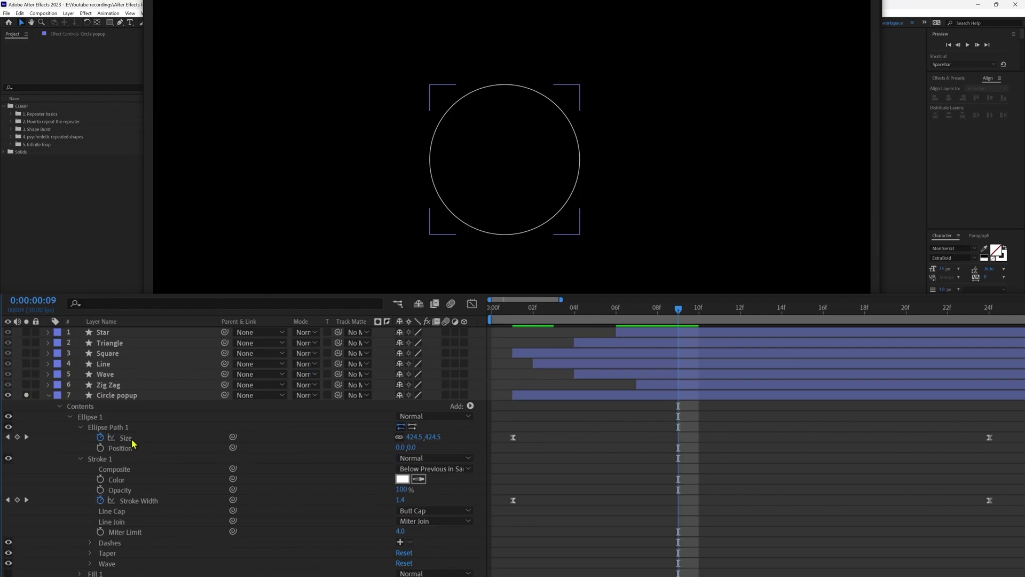
click(132, 440)
click(517, 311)
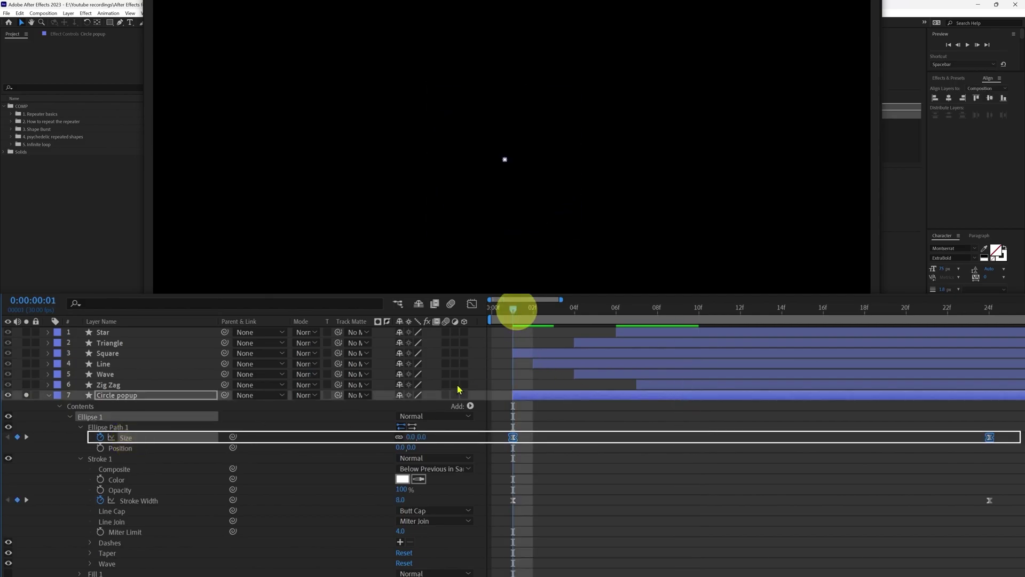
drag(644, 314, 675, 316)
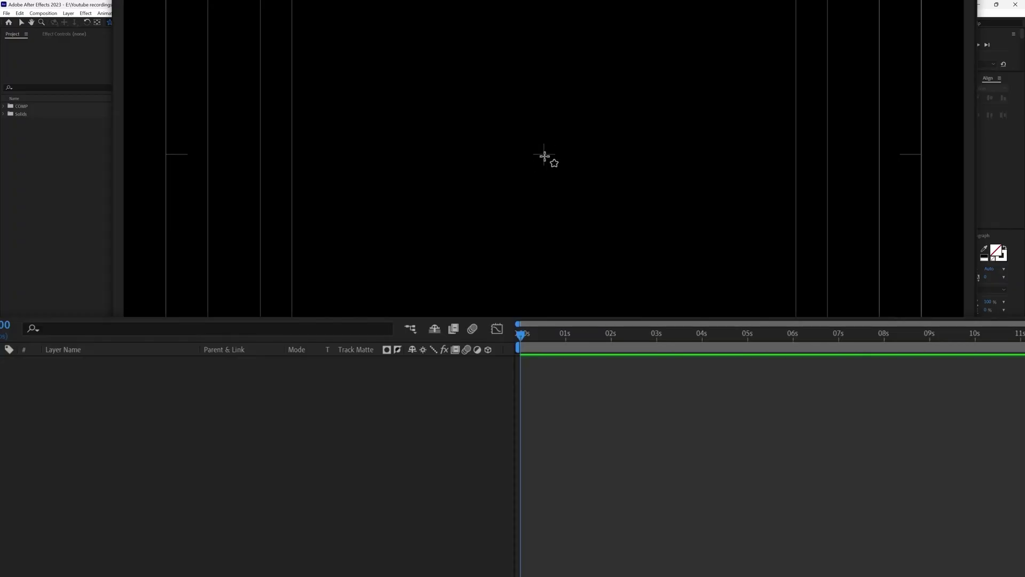
- Draw a red six-pointed star with an outer radius of about 176 from the center of the empty composition
drag(545, 155, 573, 226)
key(v)
click(154, 498)
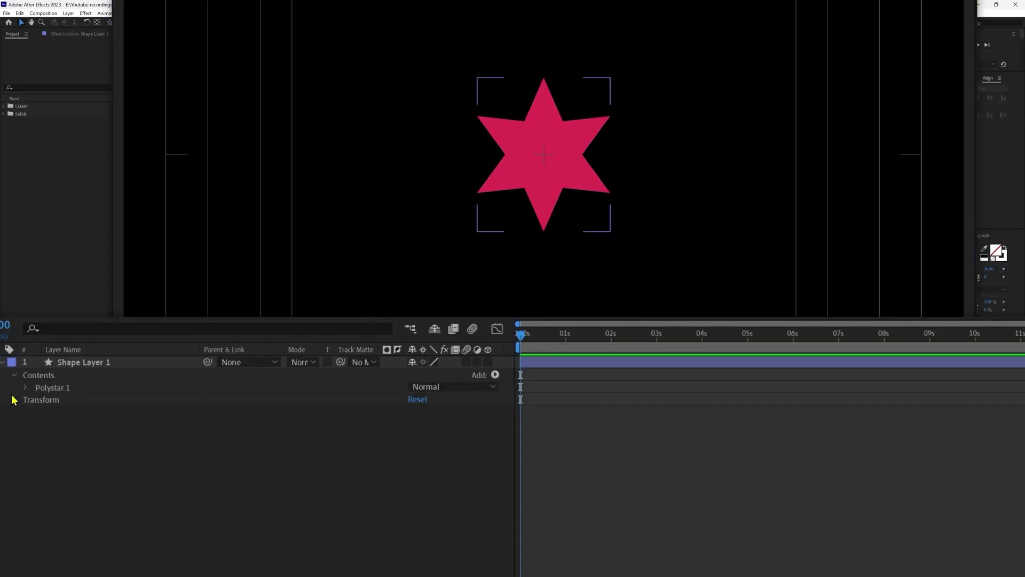
- Add keyframes for the star path's Rotation and Outer Roundness at frame 0
click(24, 388)
click(39, 402)
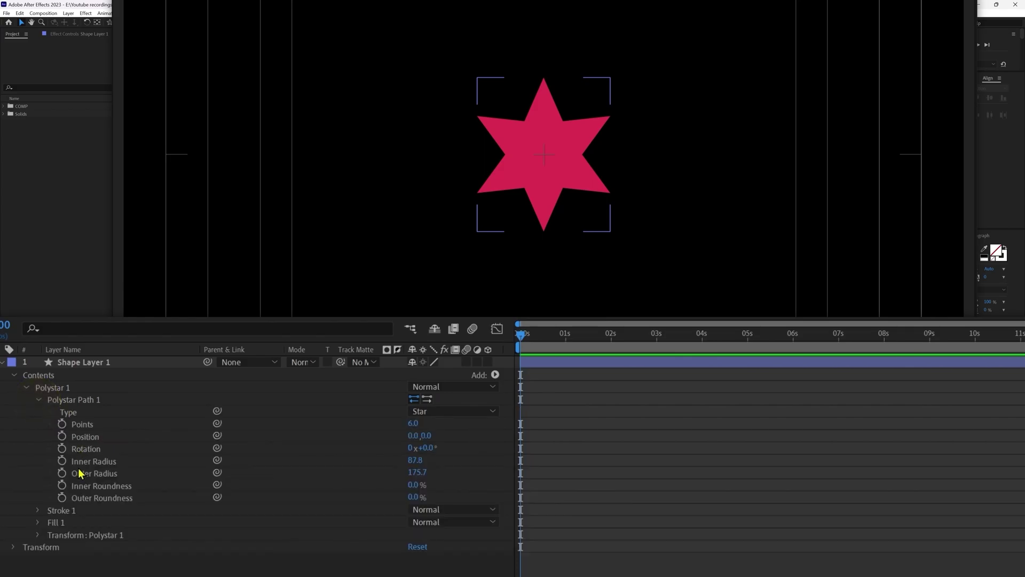
click(62, 448)
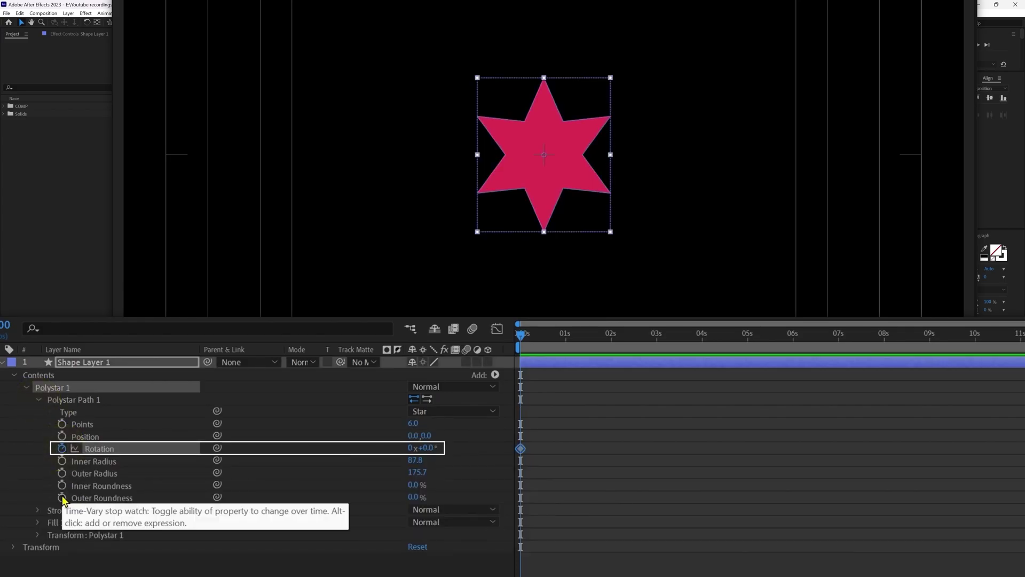
click(62, 498)
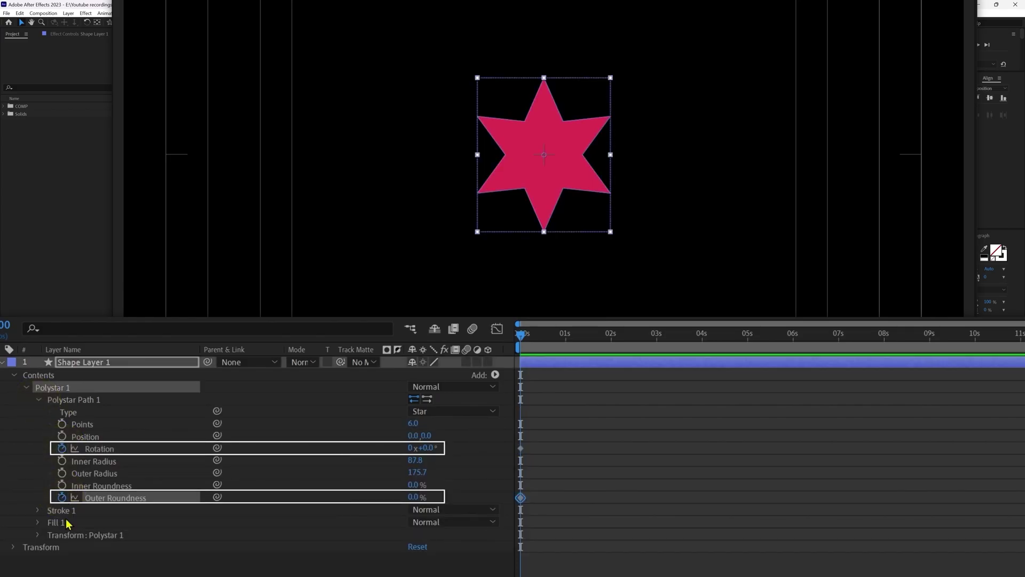
- Add a Scale keyframe in the Polystar 1 transform and show only the layer's keyframed properties
click(38, 536)
click(116, 510)
key(u)
click(189, 438)
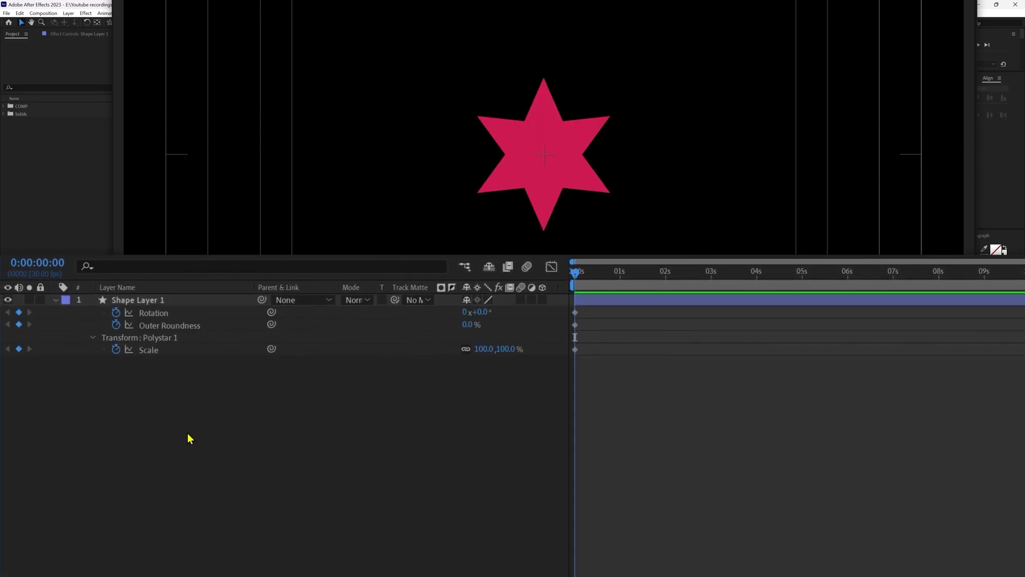
- Move the playhead to 60 frames and add keyframes for Rotation, Outer Roundness and Scale there
click(45, 263)
text(+)
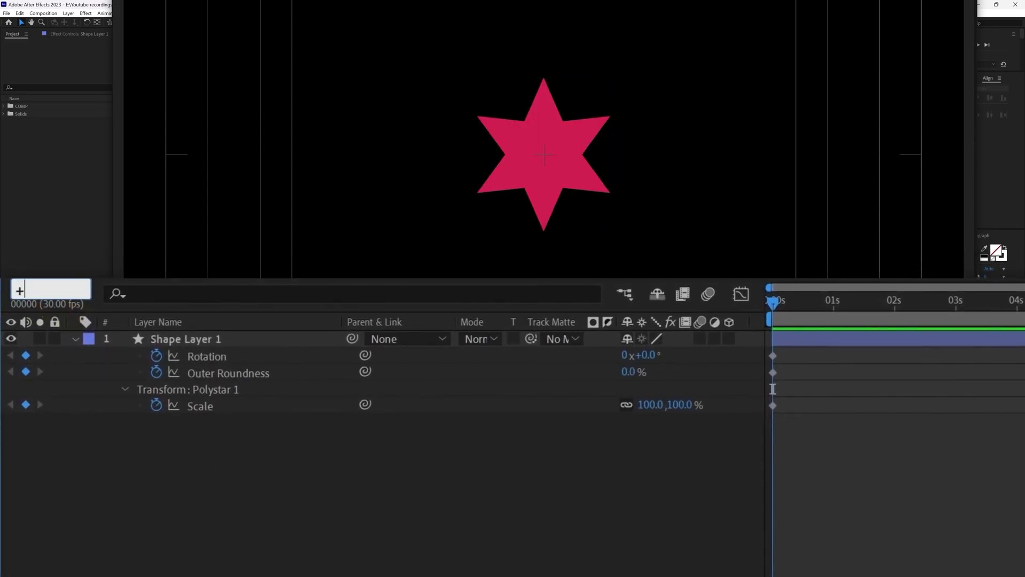
text(60)
key(Return)
drag(24, 356, 34, 447)
click(413, 529)
- Set the star's Outer Roundness to 1170% at two seconds and to -180% at frame 0
drag(633, 372, 1022, 373)
click(644, 374)
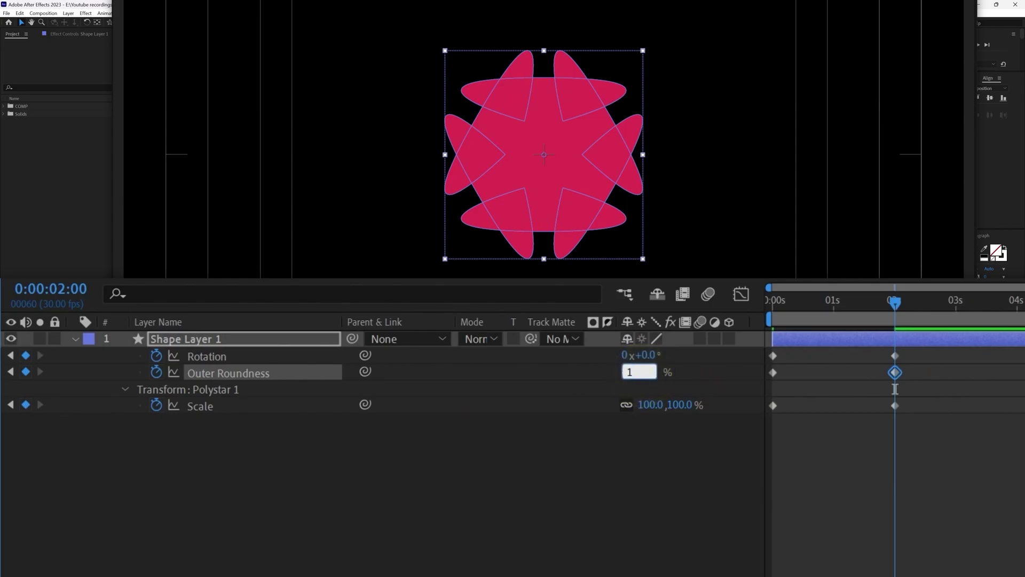
key(Return)
drag(894, 302, 462, 320)
click(627, 371)
text(-180)
key(Return)
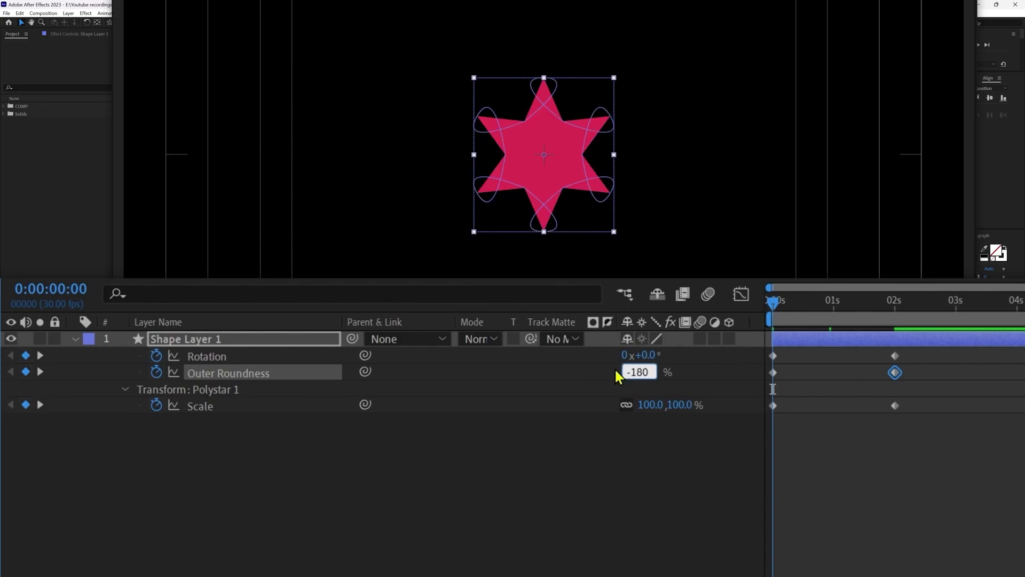
- Set the Polystar 1 Scale to 25% at frame 0 and to 60% at two seconds
drag(680, 405, 676, 405)
click(676, 405)
text(25)
key(Return)
click(899, 523)
key(k)
click(679, 408)
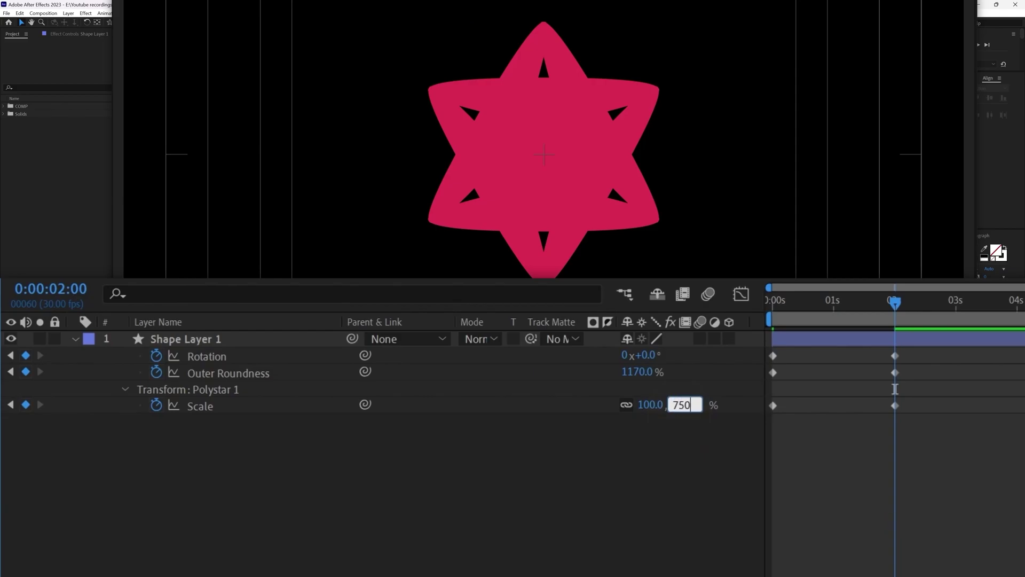
text(750)
key(BackSpace)
click(890, 514)
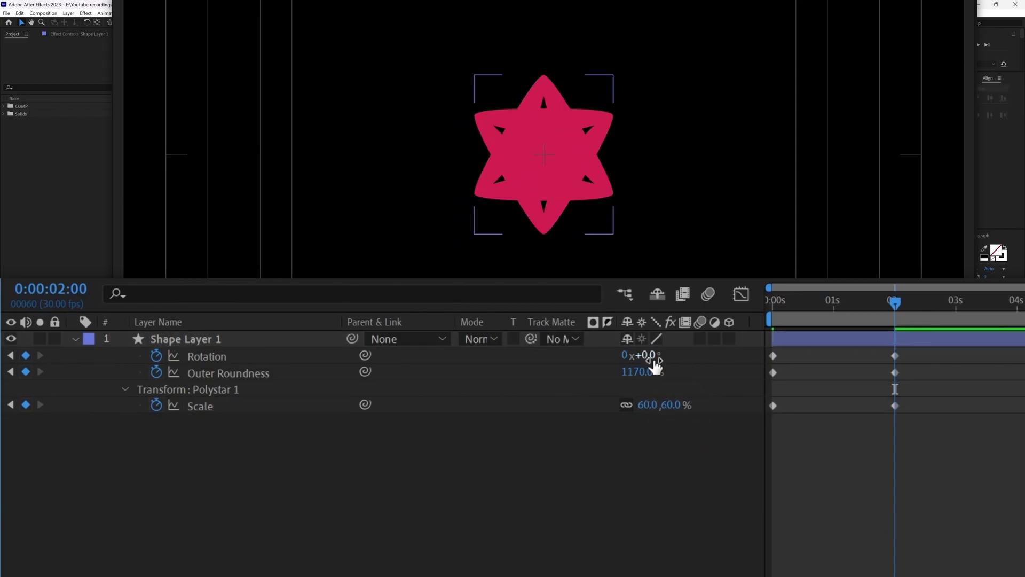
- Set the star path's Rotation to 180° at the two-second keyframe
click(651, 357)
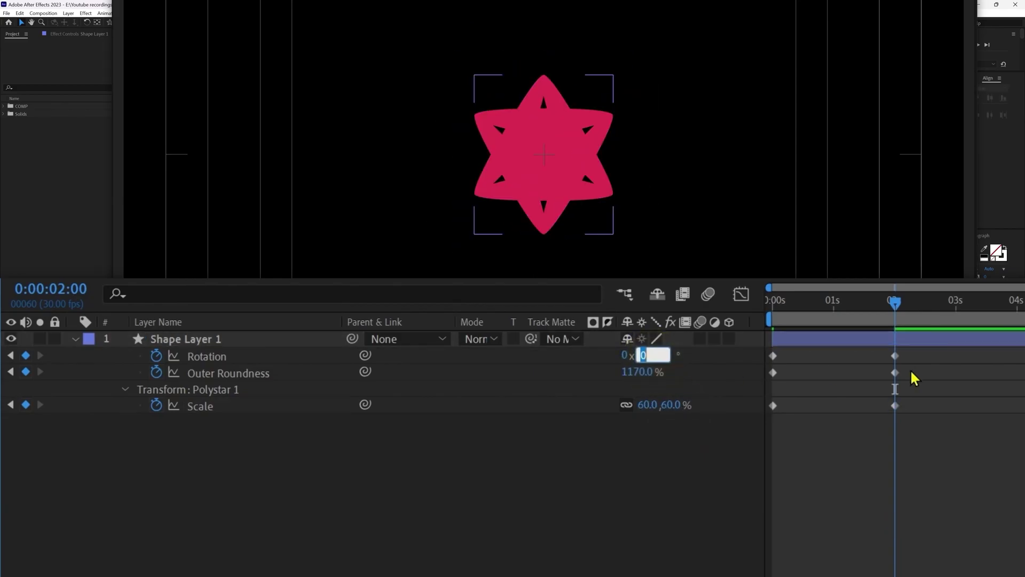
key(Return)
click(1012, 472)
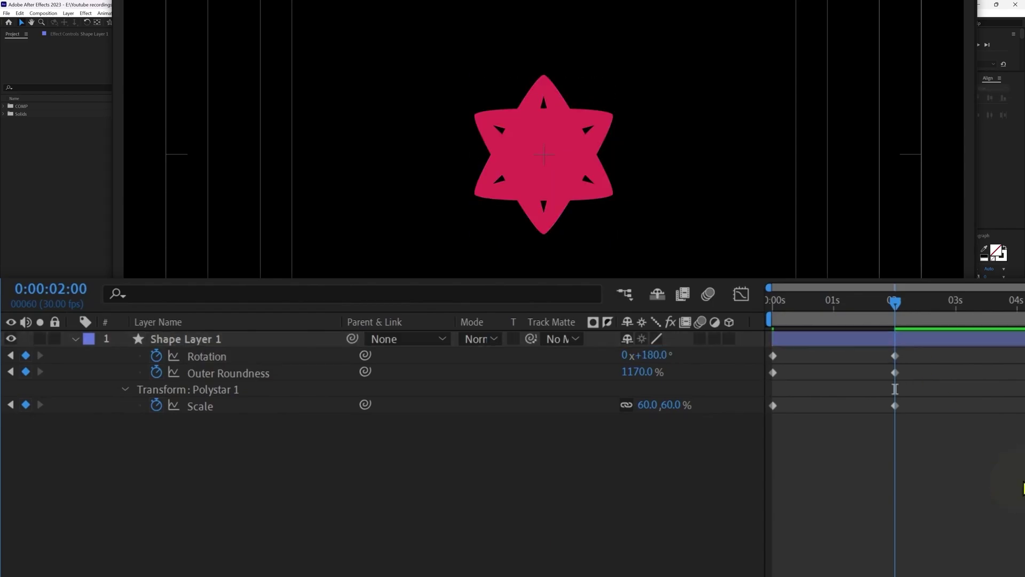
- Apply Easy Ease to all of the star's Rotation, Outer Roundness and Scale keyframes
drag(965, 511, 749, 352)
click(747, 300)
drag(835, 496, 742, 525)
drag(686, 542, 726, 527)
click(639, 108)
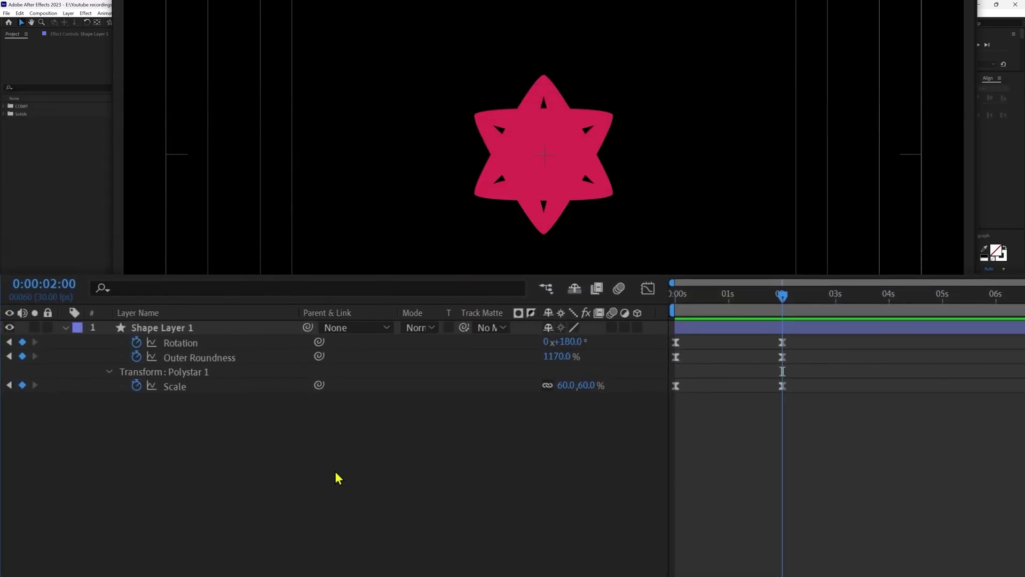
- Reveal the shape layer's full contents and duplicate the Polystar 1 group
click(66, 328)
click(66, 328)
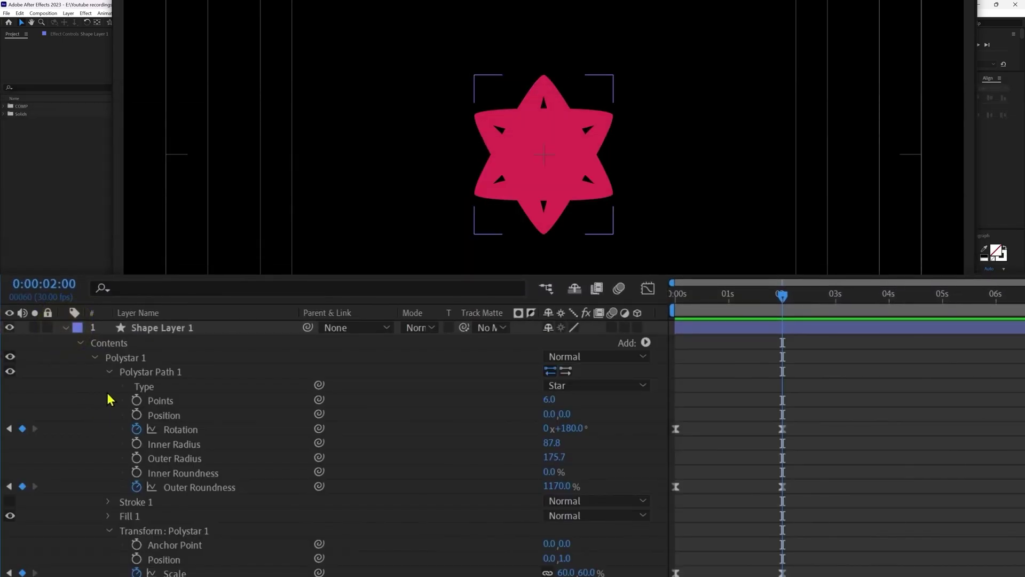
click(122, 362)
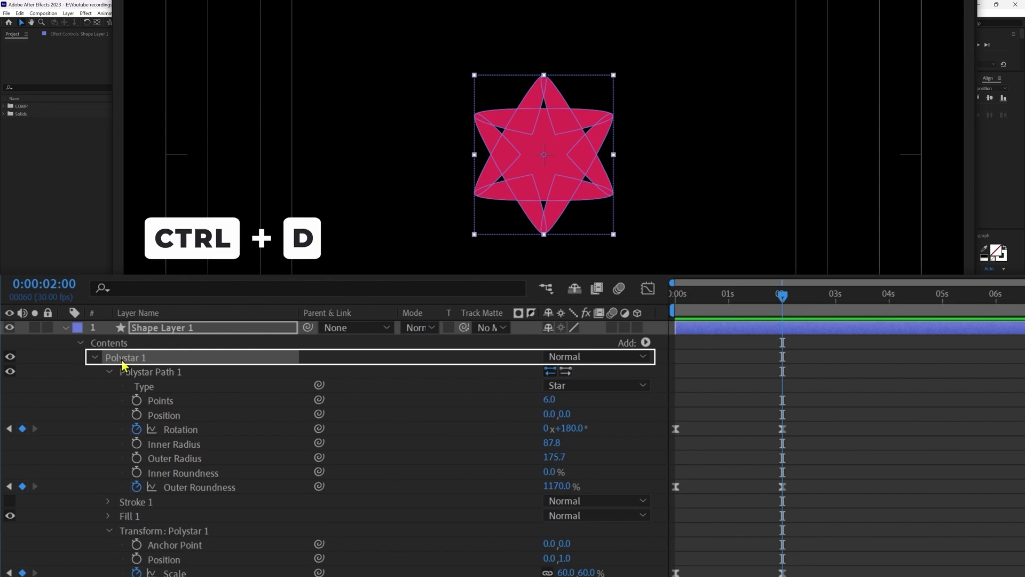
key(ctrl+d)
- Change the duplicated Polystar 2 path to the Polygon type with 4 points
click(93, 357)
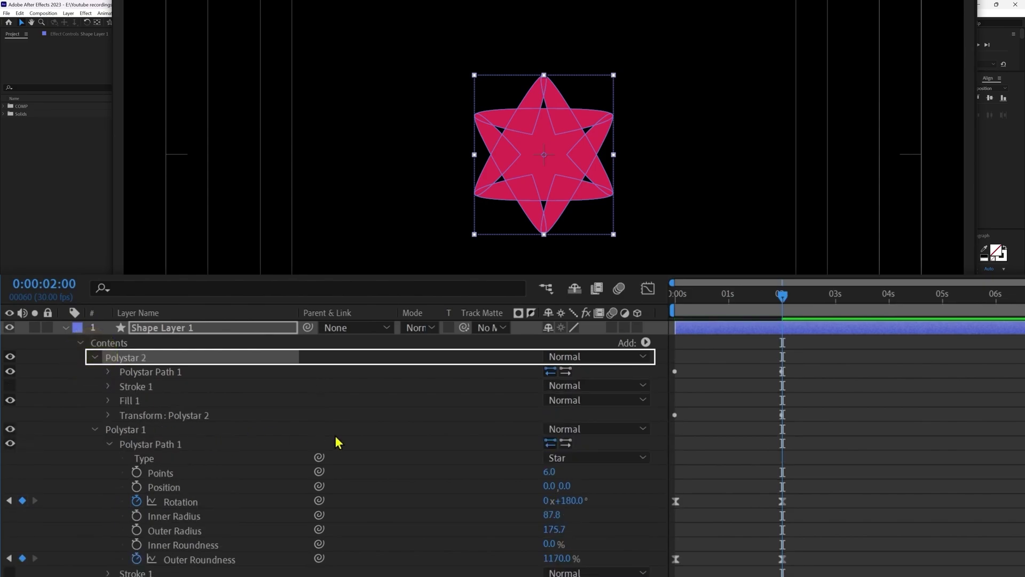
click(108, 371)
click(587, 386)
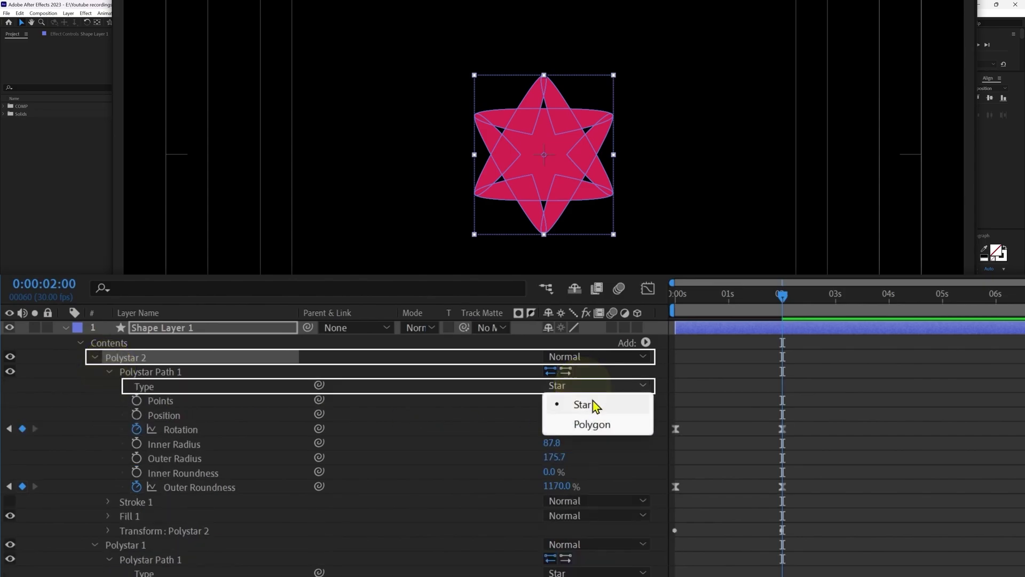
click(592, 424)
click(555, 400)
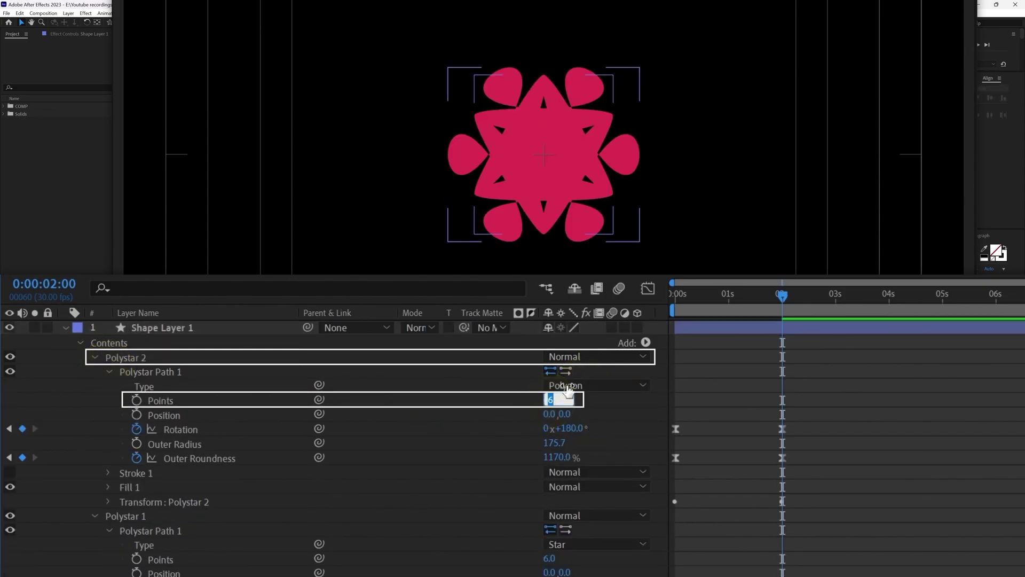
text(4)
key(Return)
click(405, 387)
- Give Polystar 2 a turquoise green fill and a white stroke
click(140, 359)
click(336, 22)
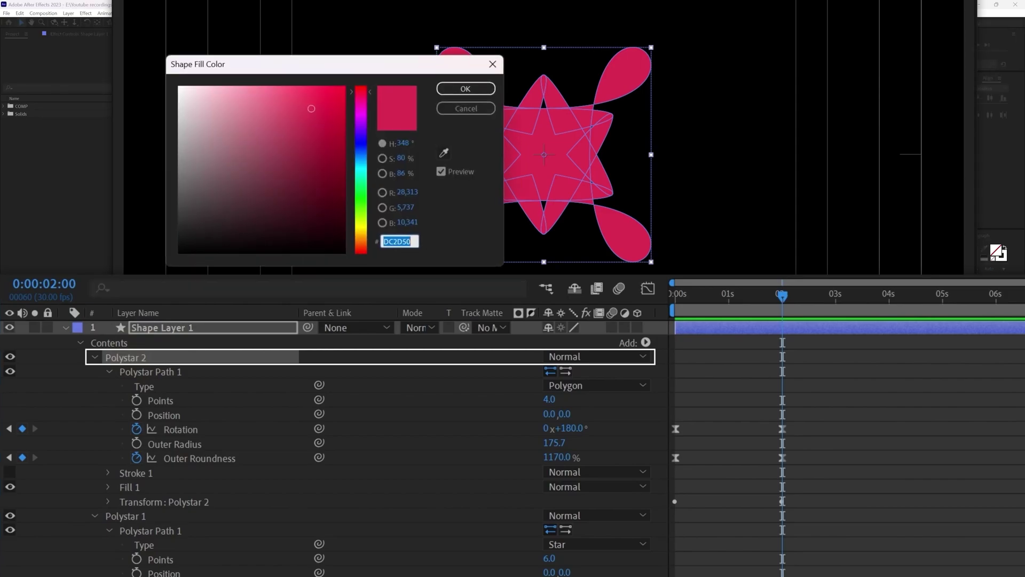
click(365, 176)
click(449, 89)
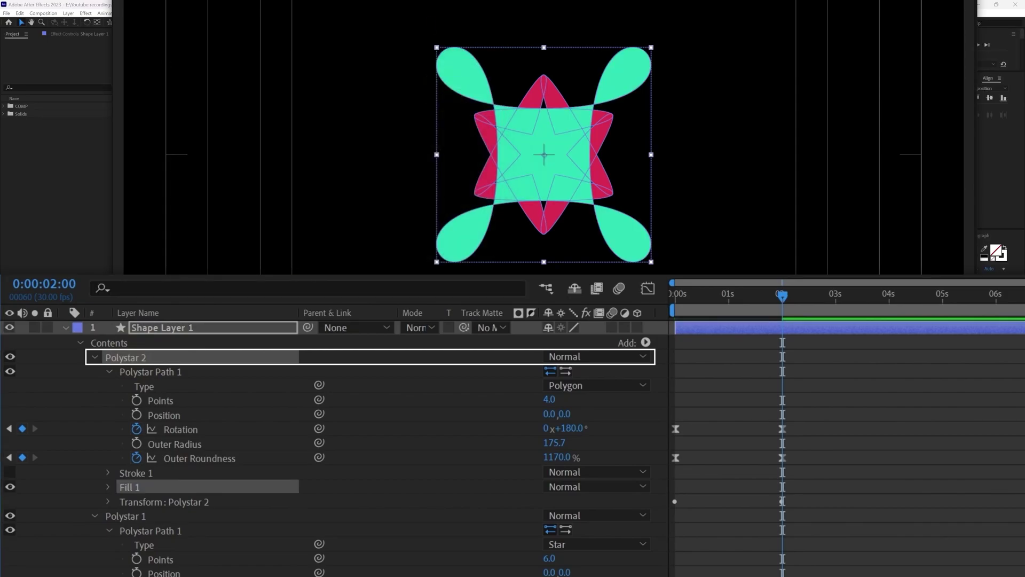
click(382, 22)
drag(288, 128, 128, 44)
click(465, 90)
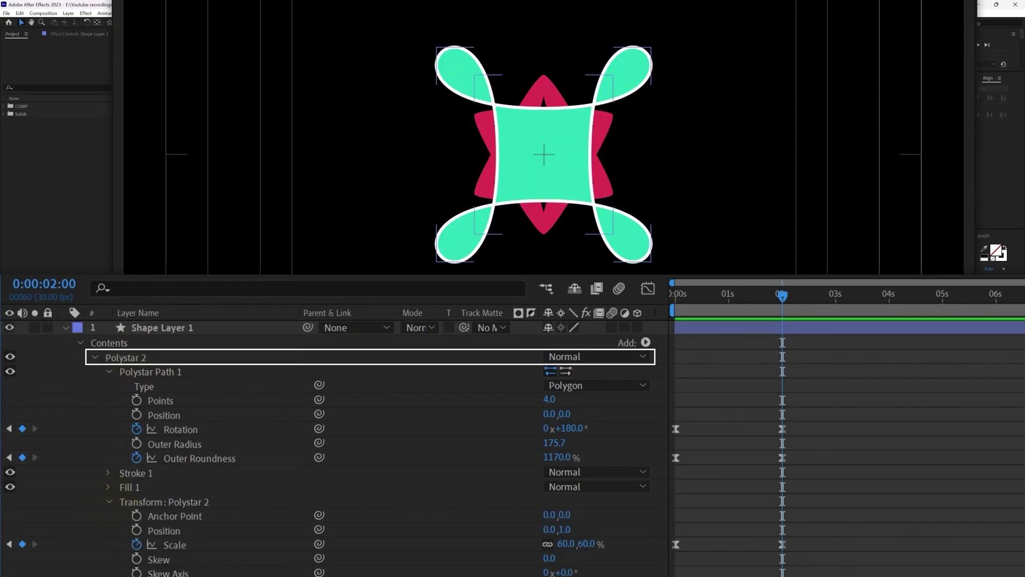
- Set the Polystar 2 Scale to 31% at two seconds and to 20% at frame 0
drag(586, 545, 578, 546)
click(585, 545)
text(25)
key(Return)
click(890, 495)
drag(783, 296, 666, 300)
click(587, 545)
text(20)
key(Return)
click(866, 524)
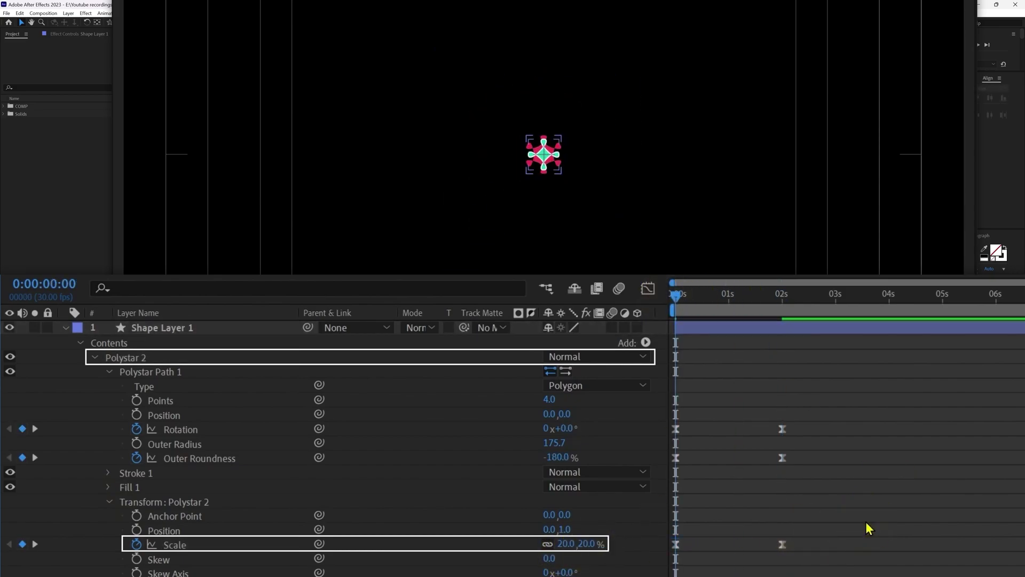
- Time-reverse the two Rotation keyframes of the Polystar 2 path
click(897, 383)
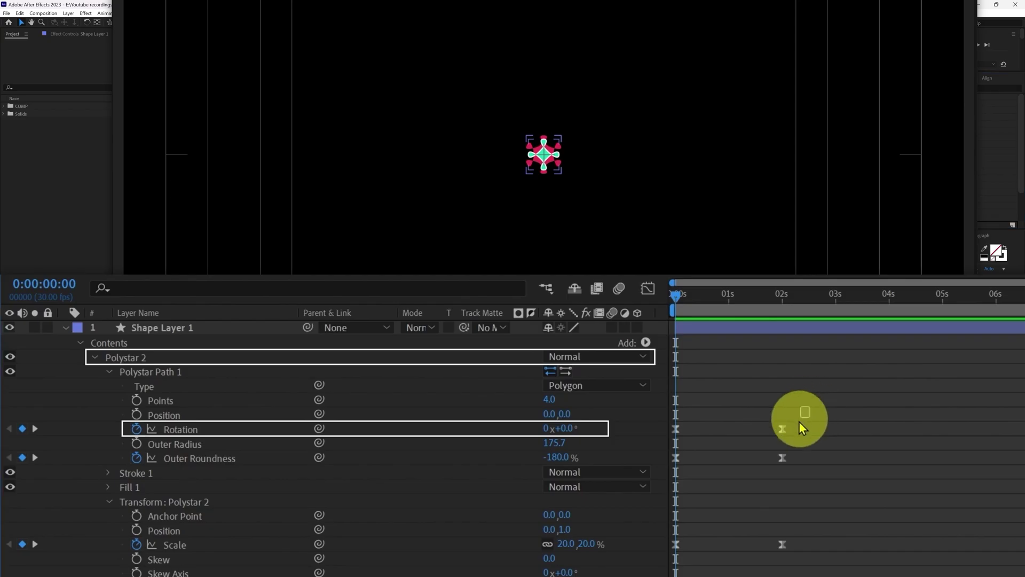
drag(799, 421, 661, 450)
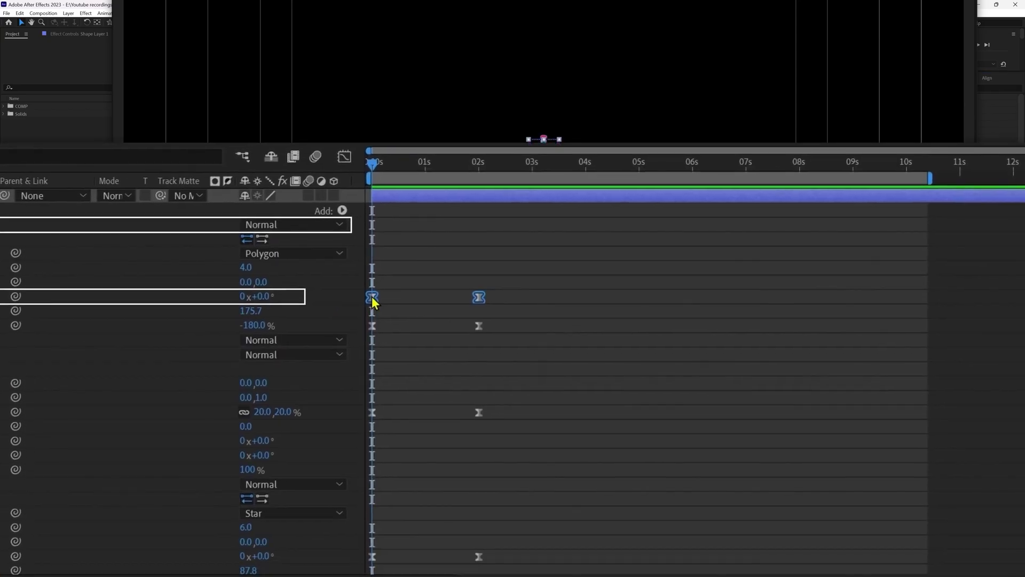
right_click(675, 429)
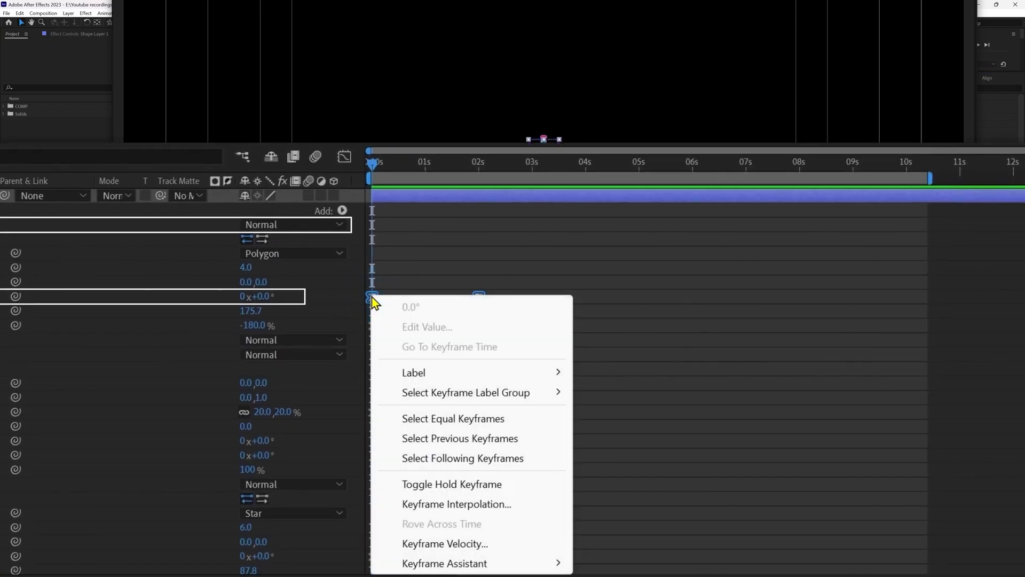
mouse_move(464, 562)
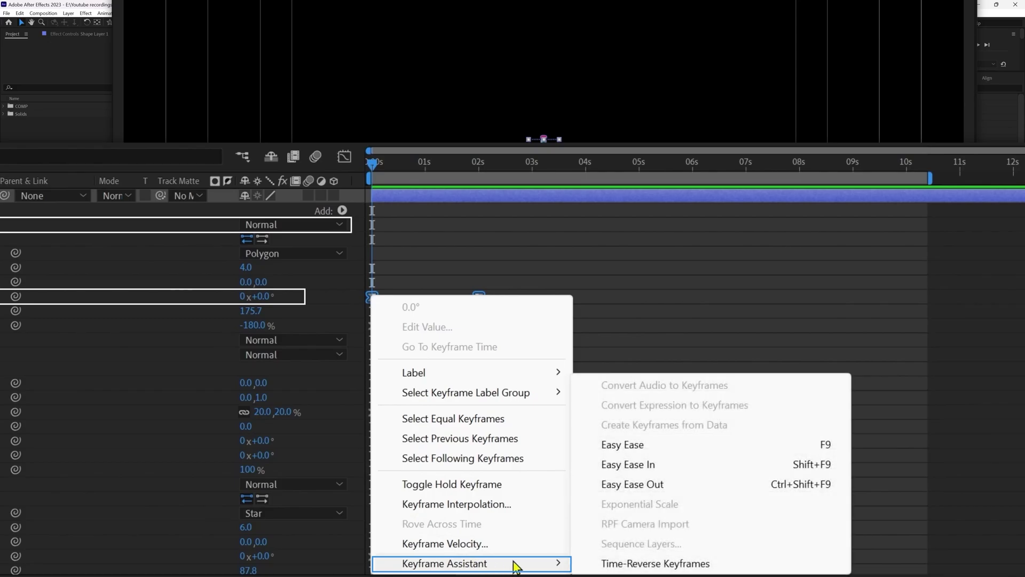
click(603, 565)
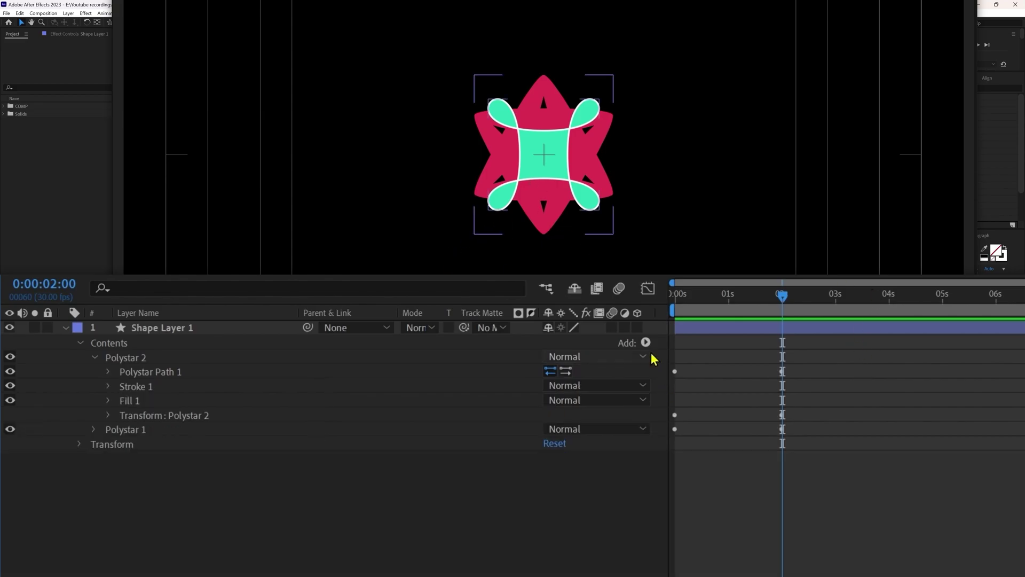
- Add a Repeater to the contents of Shape Layer 1 and set its Copies to 12
click(645, 342)
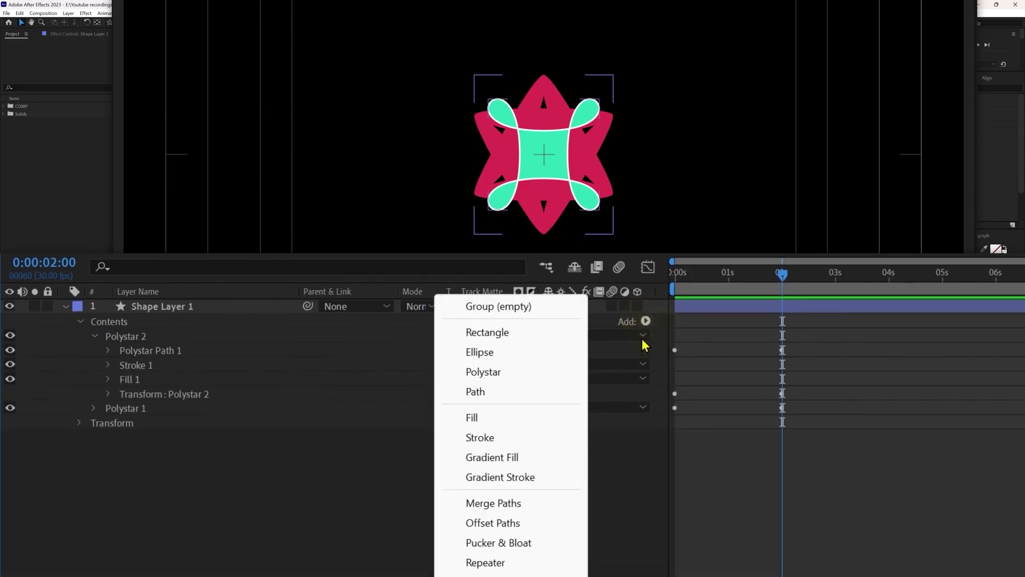
click(520, 470)
click(95, 328)
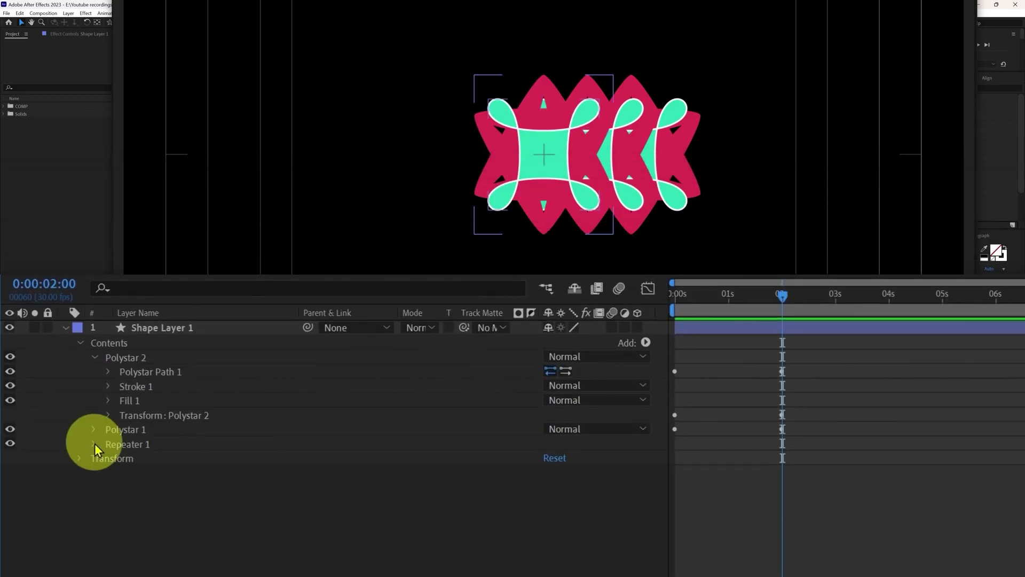
click(554, 455)
text(12)
key(Return)
- Set the horizontal Position in Repeater 1's transform to 315 so neighbouring copies touch side by side
click(108, 501)
drag(624, 393, 845, 395)
click(623, 397)
key(Down)
key(Down)
key(Down)
key(Down)
key(Down)
key(Down)
key(Down)
key(Down)
key(Down)
key(Down)
key(Down)
key(Down)
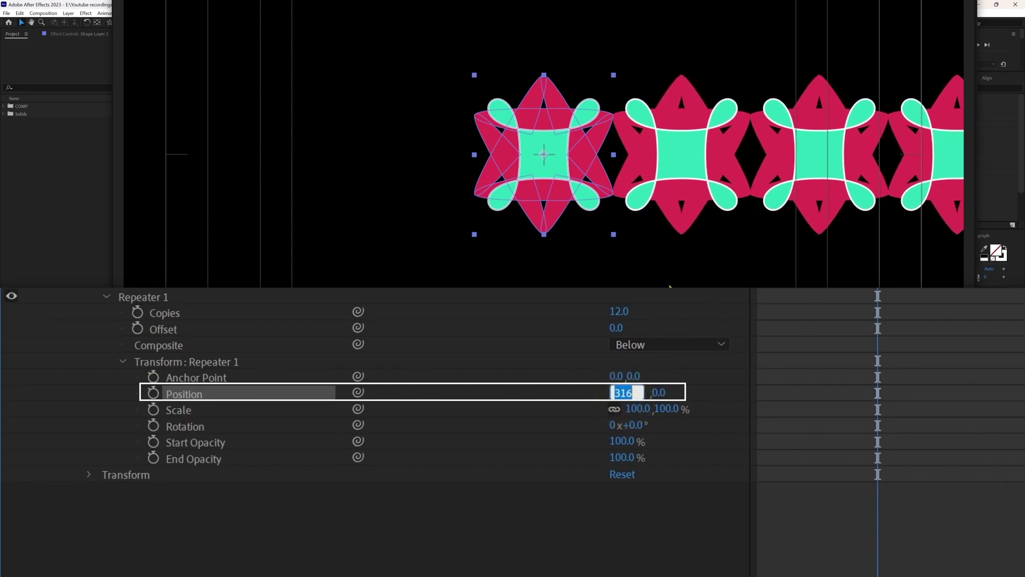
key(Return)
- Set Repeater 1's Offset to -4 so the row of stars spans the full composition width
click(617, 327)
key(Down)
key(Down)
key(Down)
key(Down)
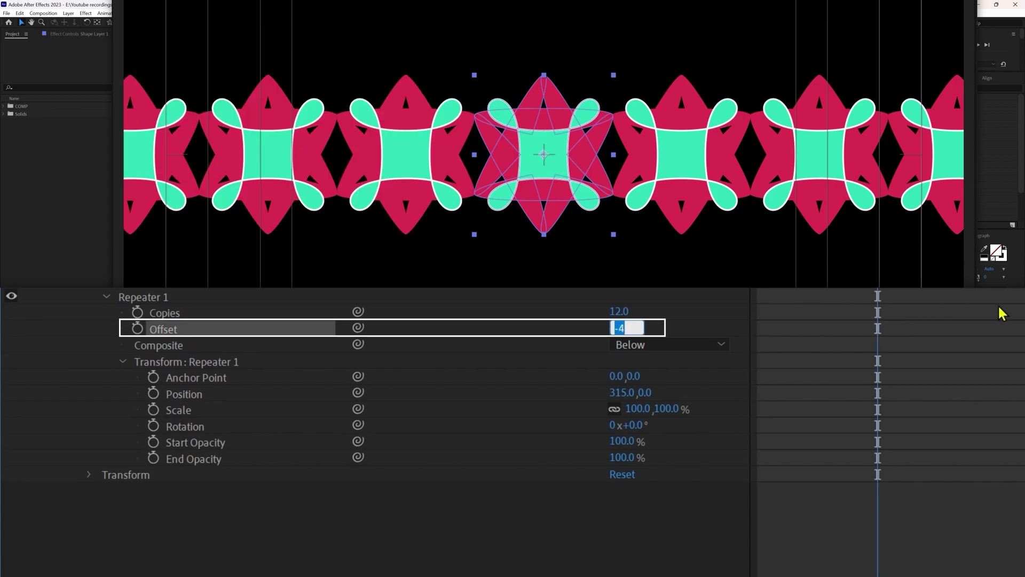
click(1008, 326)
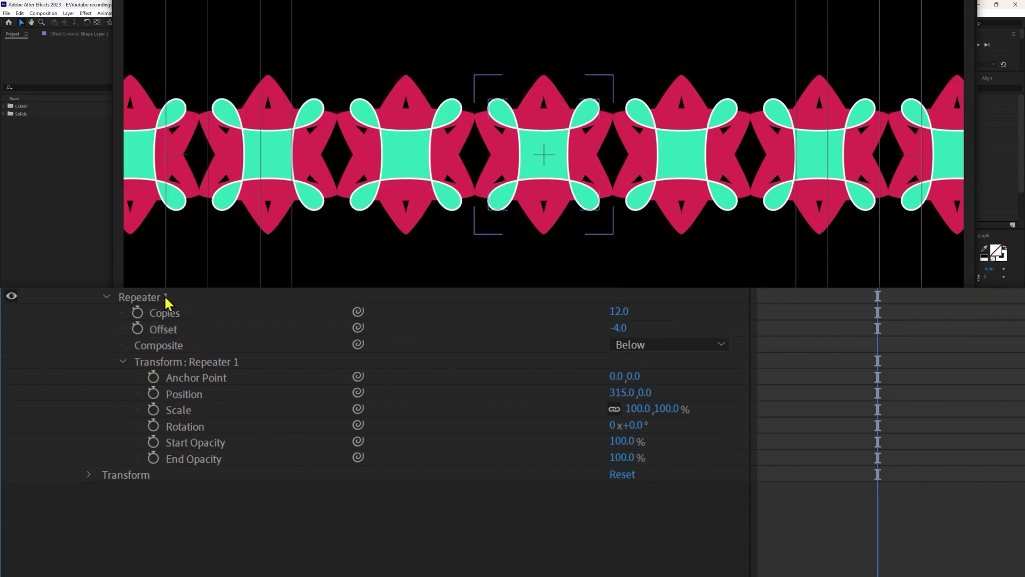
- Duplicate Repeater 1 and reveal the transform properties of the new Repeater 2
click(166, 299)
key(ctrl+d)
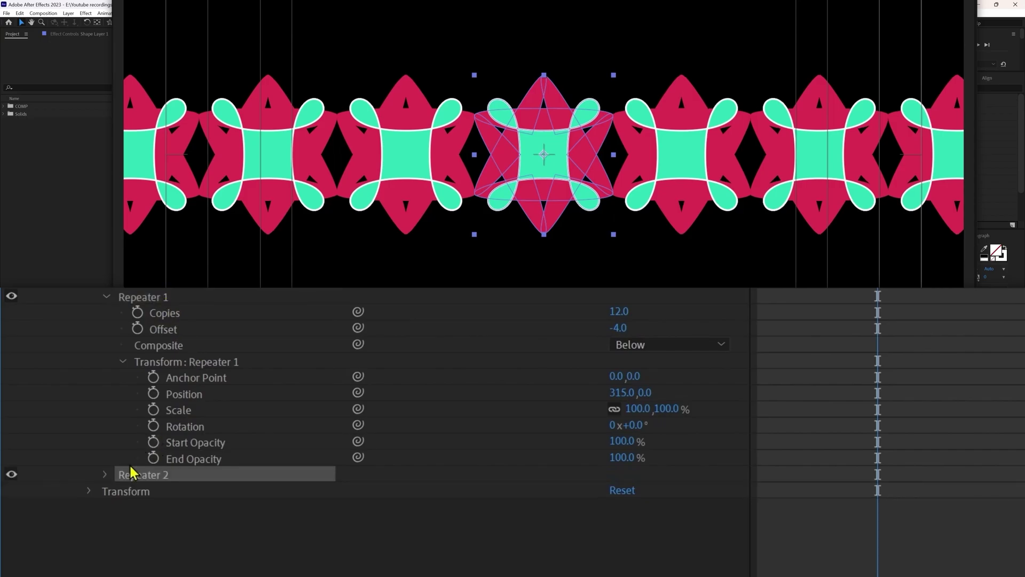
click(105, 475)
click(123, 540)
scroll(651, 520, down, 1)
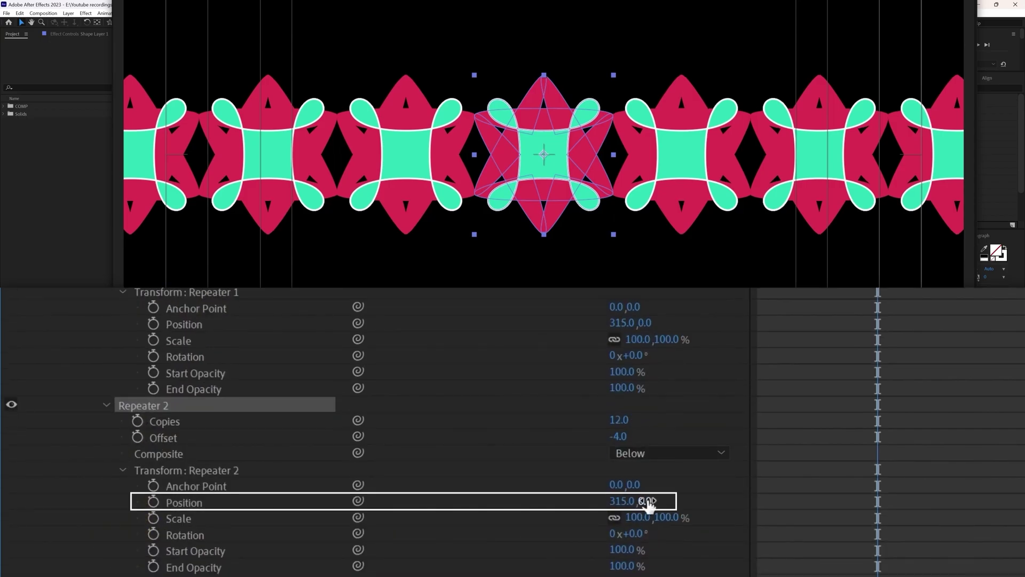
- Adjust the vertical Position in Repeater 2's transform until the stacked rows of stars touch tip to tip across the frame
mouse_move(647, 501)
mouse_down()
mouse_move(787, 471)
mouse_move(1014, 459)
mouse_up()
click(651, 496)
key(Up)
key(shift+Up)
key(Up)
key(Up)
key(Up)
key(Up)
key(Up)
key(Up)
key(Up)
key(Up)
key(Up)
key(Up)
click(727, 471)
drag(654, 497, 722, 484)
click(651, 500)
key(Down)
key(Down)
key(Down)
key(Down)
key(Down)
key(Down)
key(Down)
key(Down)
key(Down)
key(Down)
key(Down)
key(Down)
key(Down)
key(Down)
key(Down)
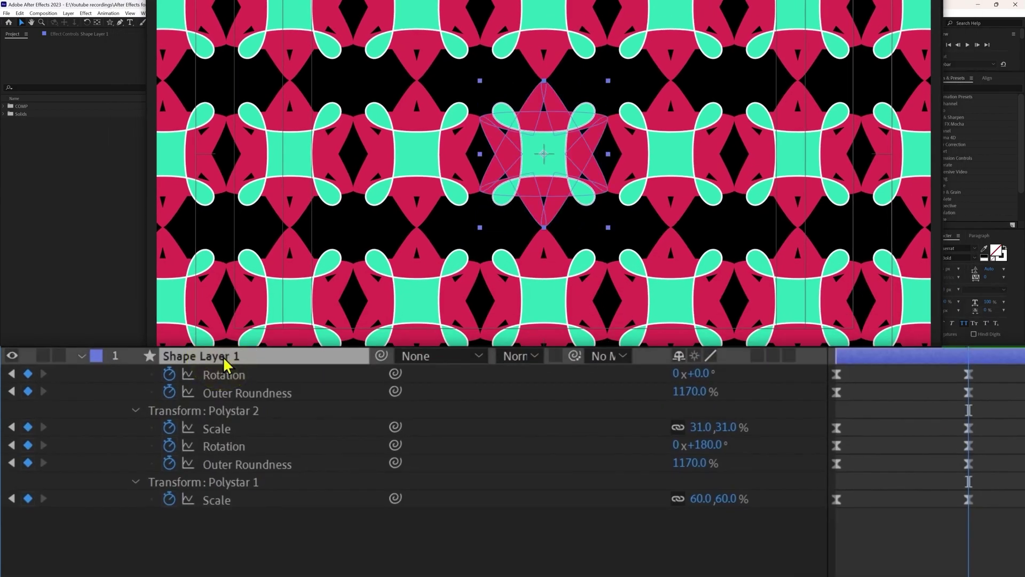
- Duplicate Shape Layer 1 and time-reverse all keyframes of the copy
key(ctrl+d)
key(u)
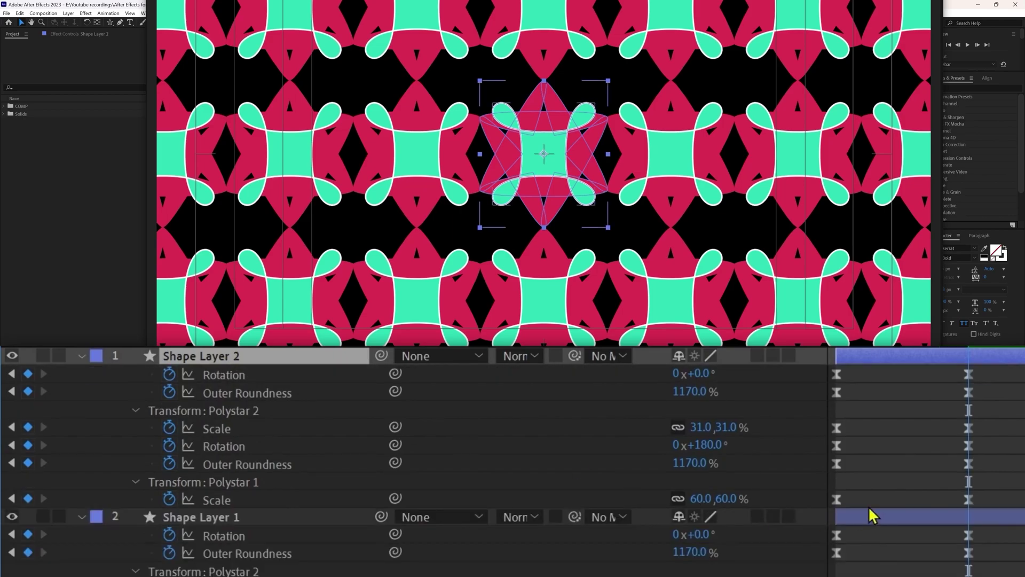
drag(1011, 368, 802, 513)
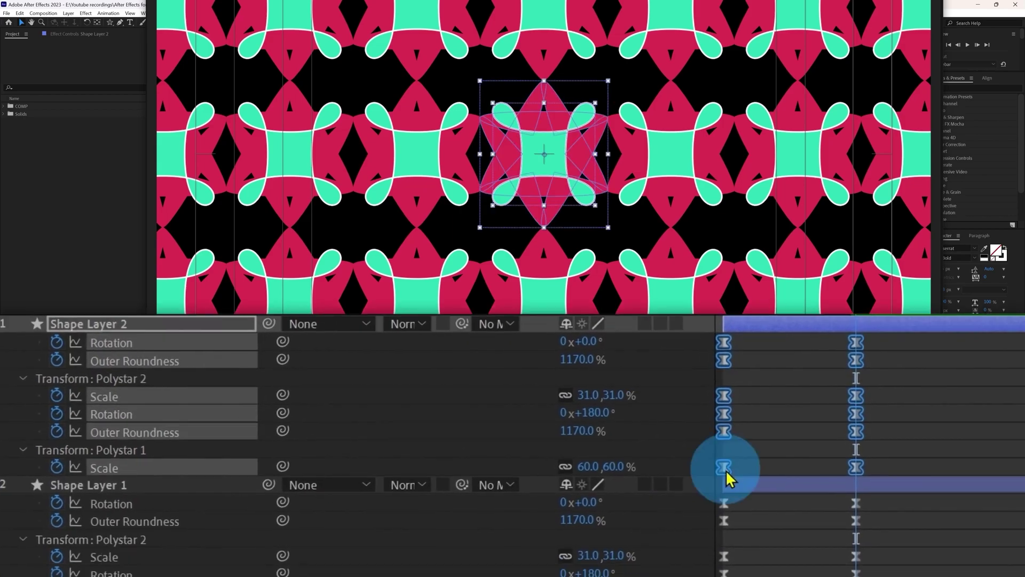
right_click(837, 499)
mouse_move(510, 337)
click(622, 558)
click(623, 556)
- Move the Shape Layer 2 pattern up and left so its small stars sit centered in the black gaps of the grid
drag(526, 146, 475, 83)
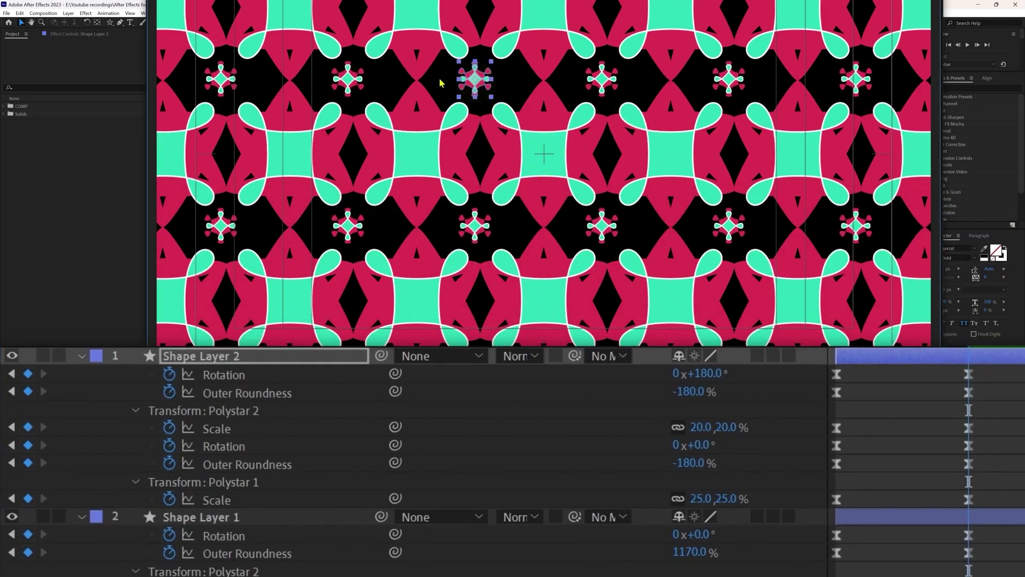
key(Right)
key(Right)
key(Right)
key(Right)
key(Right)
key(Right)
key(Right)
key(Right)
key(Right)
key(Down)
key(Down)
key(Down)
key(Down)
key(Down)
click(534, 566)
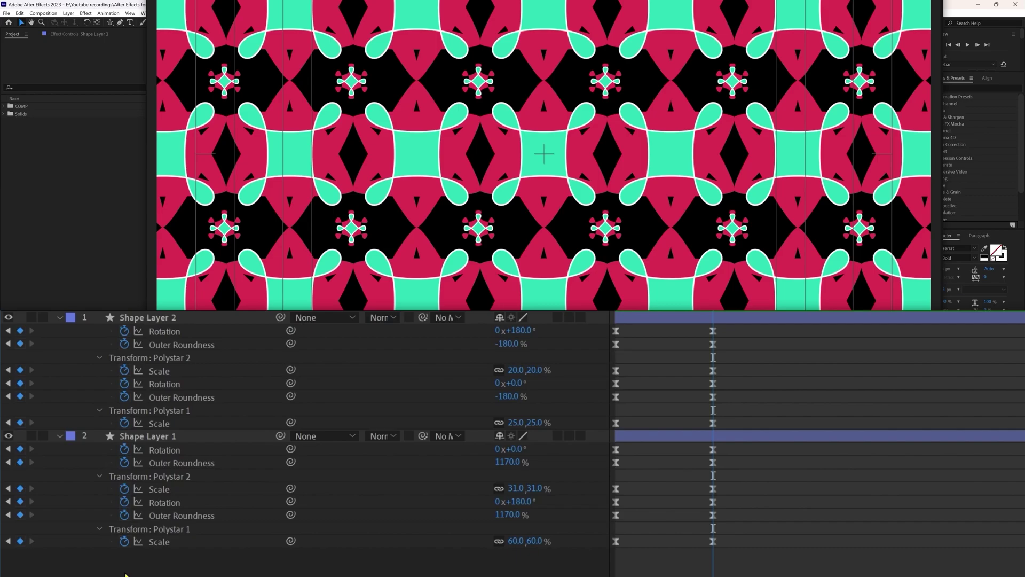
- Add the expression loopOut("pingpong"); to the Polystar 1 transform Scale of Shape Layer 1
alt+click(124, 542)
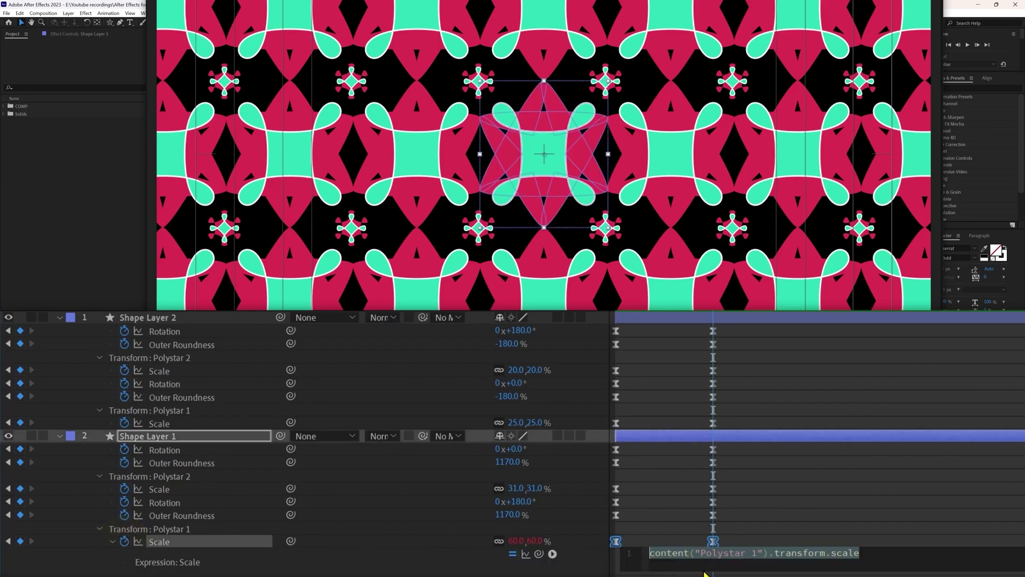
text(loop)
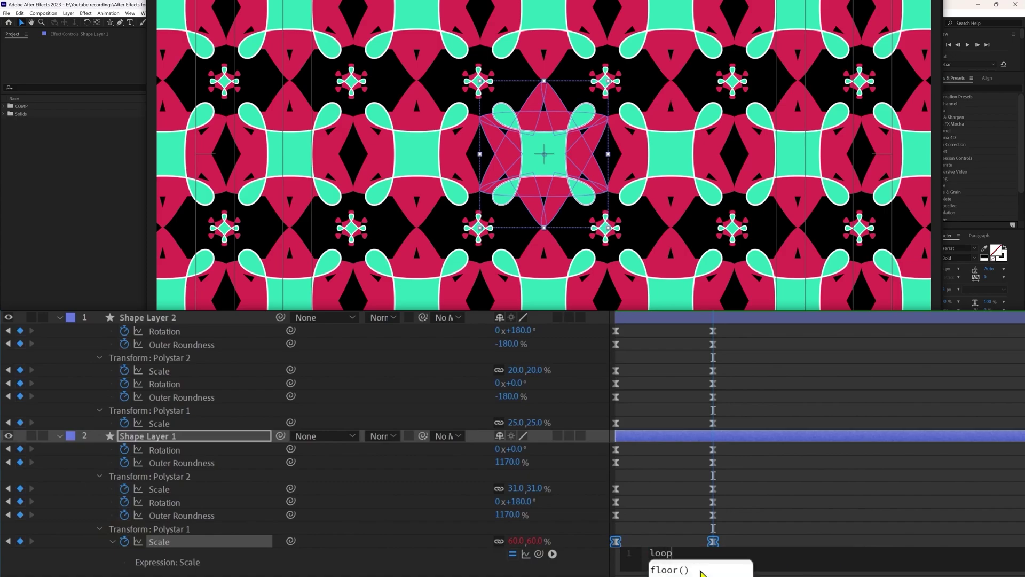
key(Return)
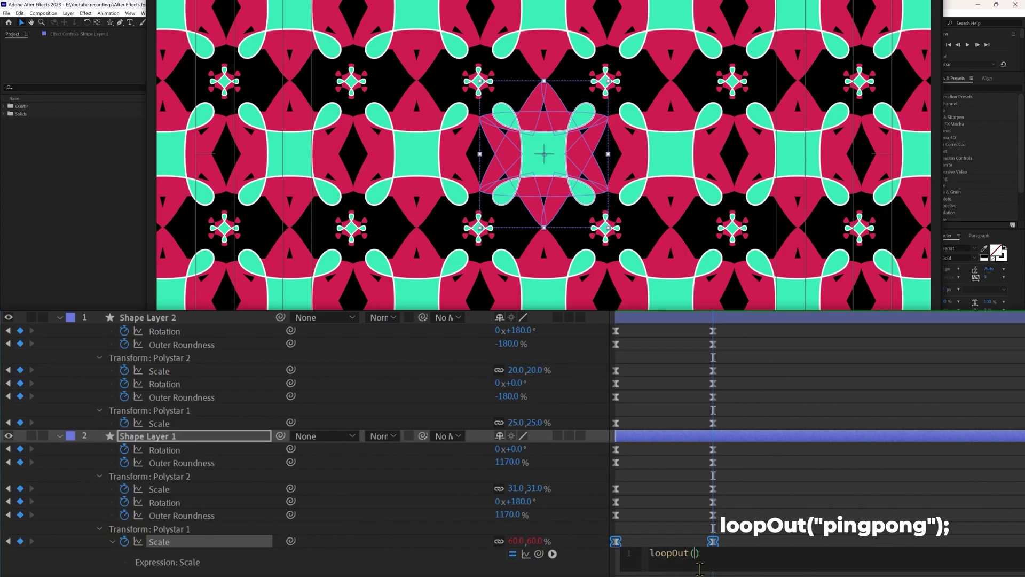
text("p)
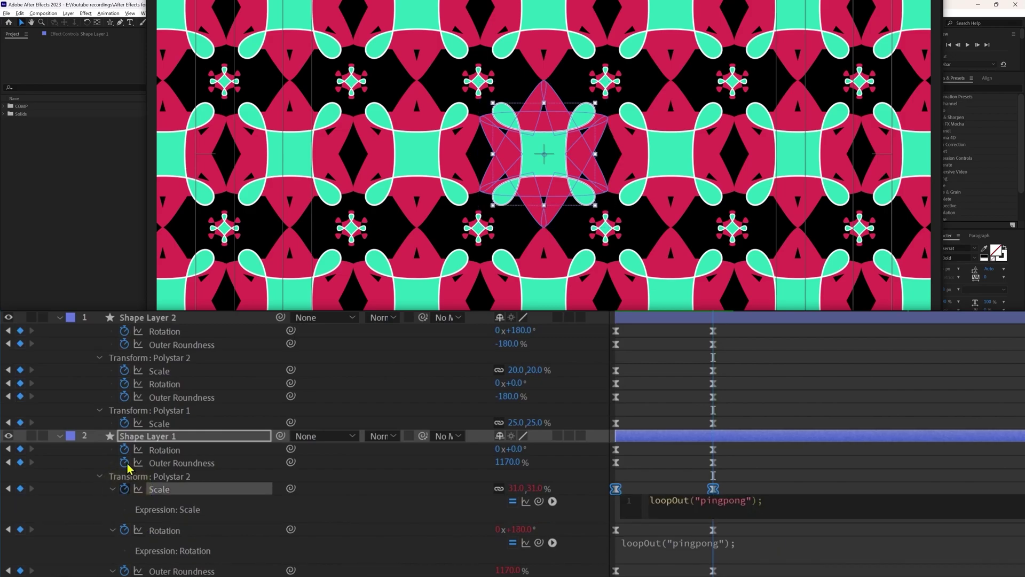
- Paste the loopOut("pingpong"); expression onto the remaining keyframed properties of both shape layers and preview the looping pattern
click(124, 430)
key(ctrl+v)
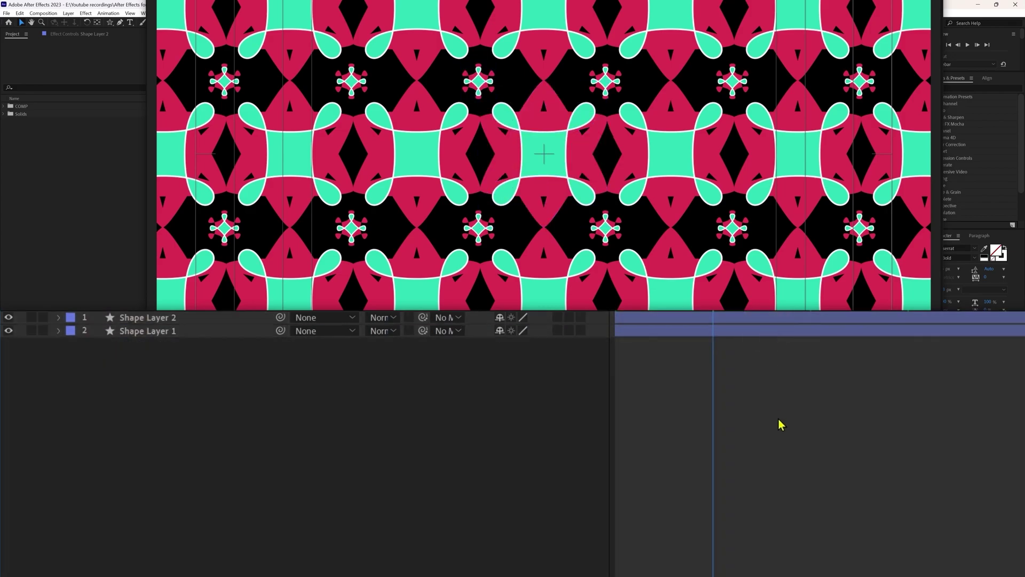
key(u)
key(space)
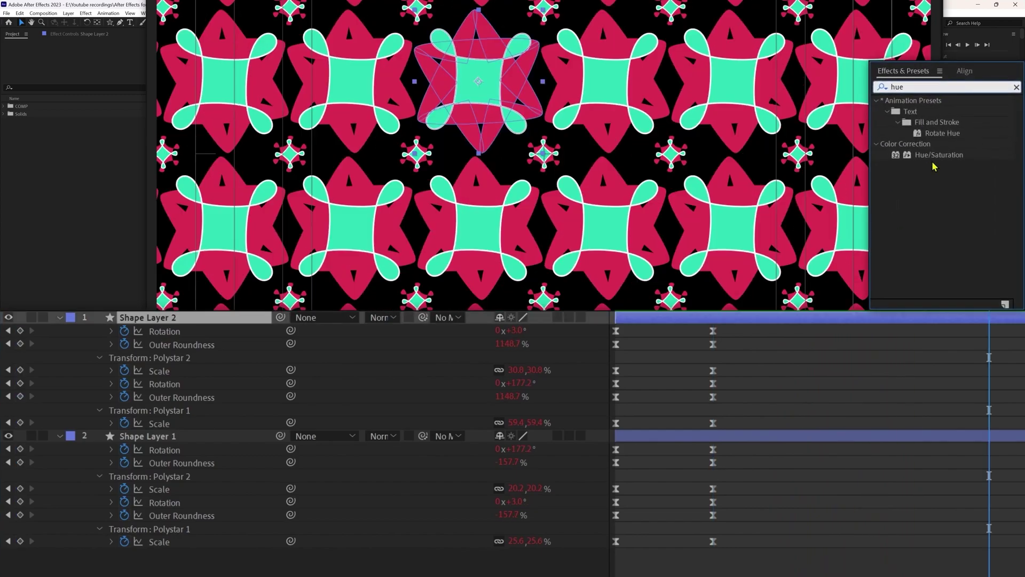
- Apply the Hue/Saturation color correction effect to Shape Layer 2
double_click(936, 158)
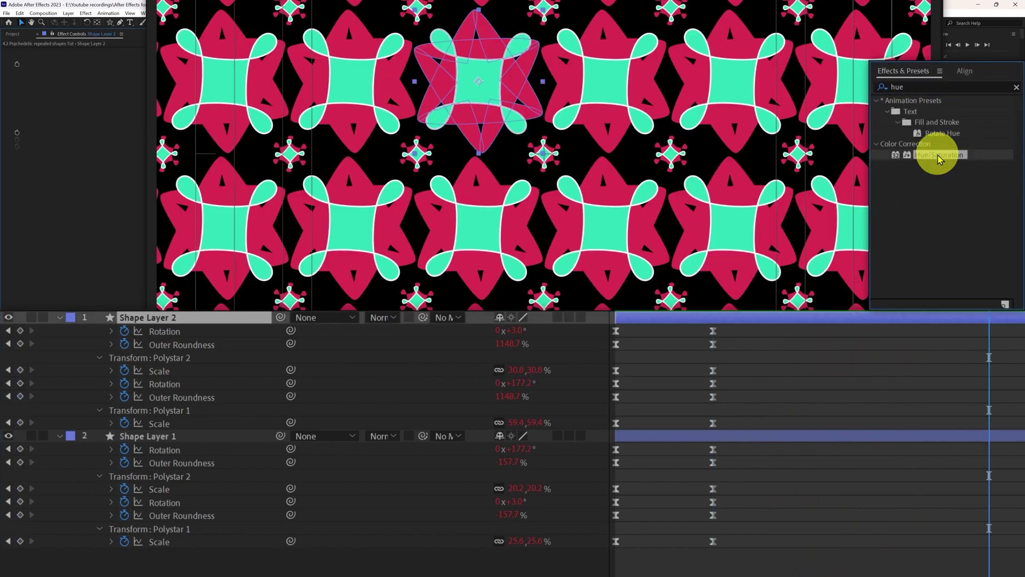
drag(162, 84, 232, 73)
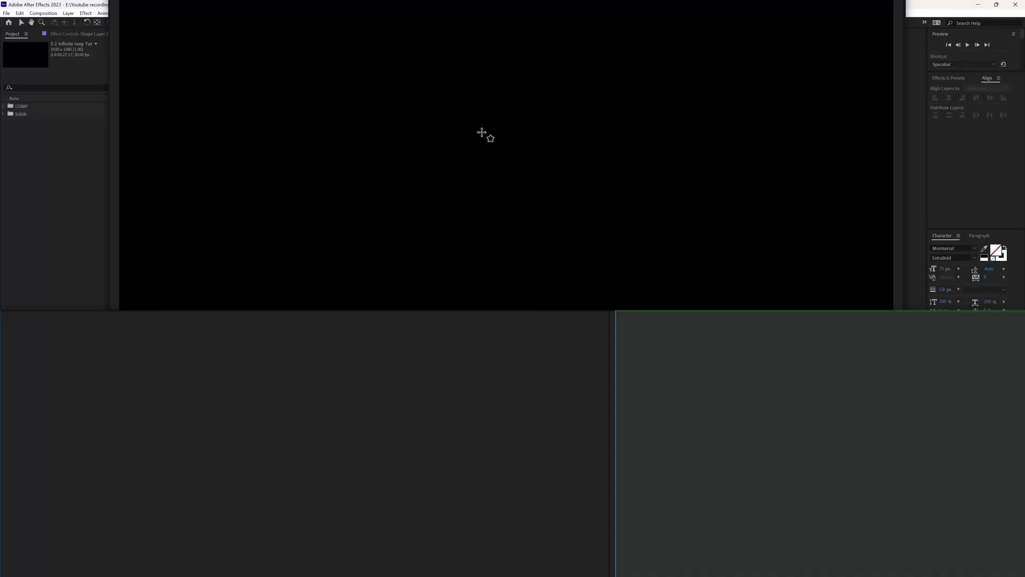
- Draw a green outlined pentagon at the center of the empty composition and add a Repeater to its shape layer
drag(484, 135, 530, 191)
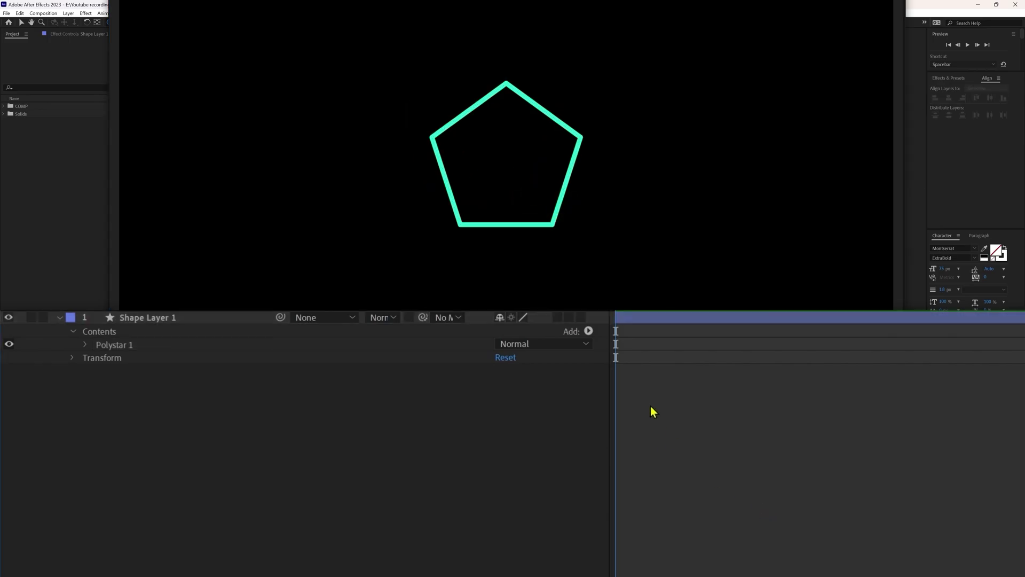
click(588, 331)
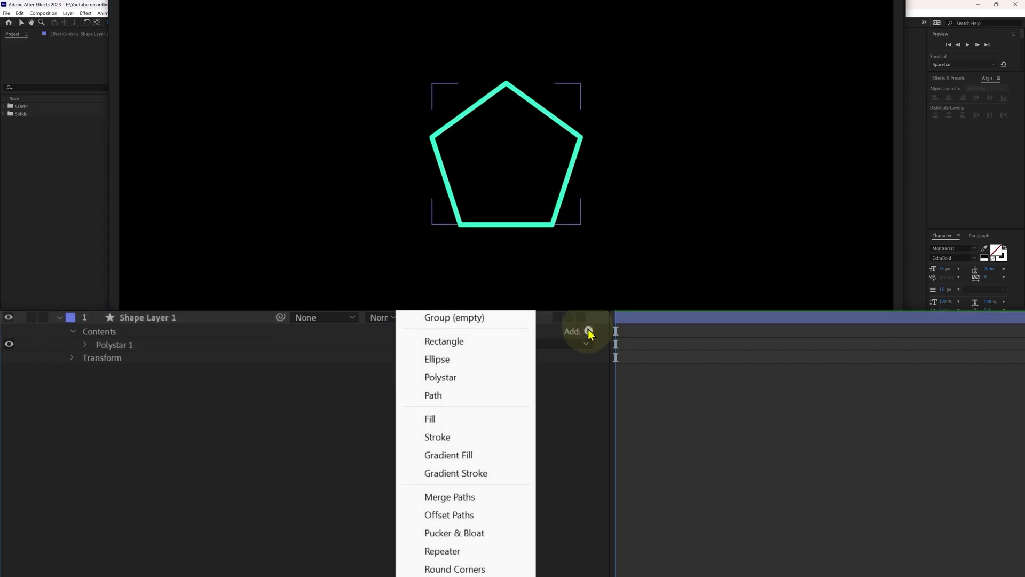
click(443, 551)
- Set the horizontal Position in Repeater 1's transform to 0 so all the pentagon copies overlap
click(85, 357)
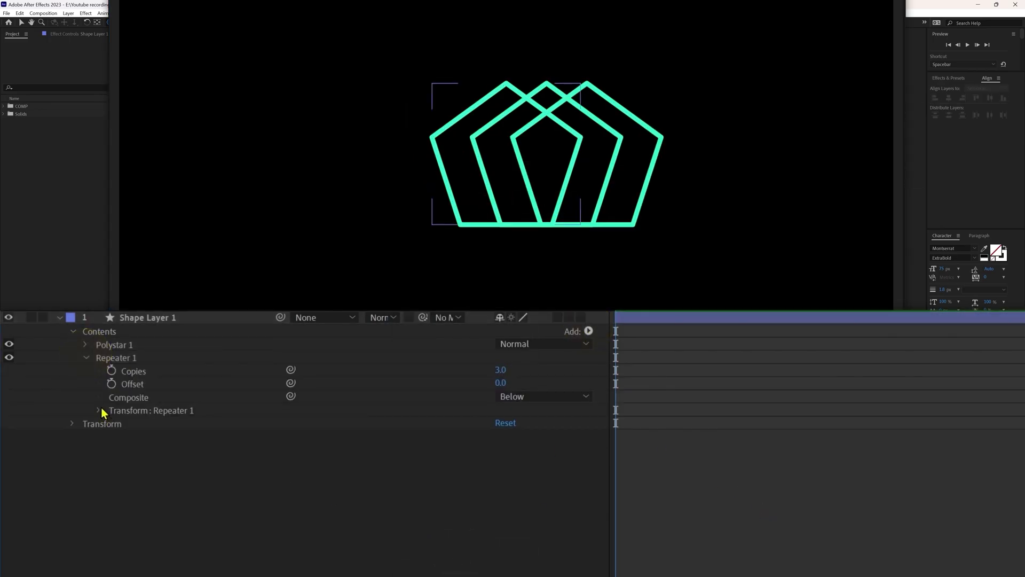
click(99, 409)
click(504, 435)
text(0)
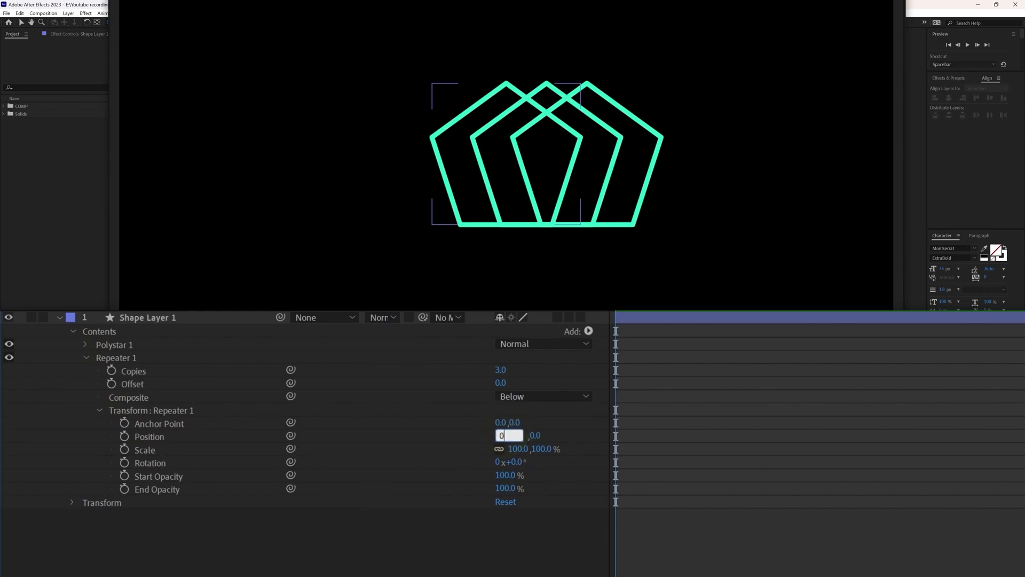
key(Return)
- Set Repeater 1's Copies to 500 and reduce its transform Scale to 37% to nest the pentagons
drag(498, 371, 666, 369)
click(507, 370)
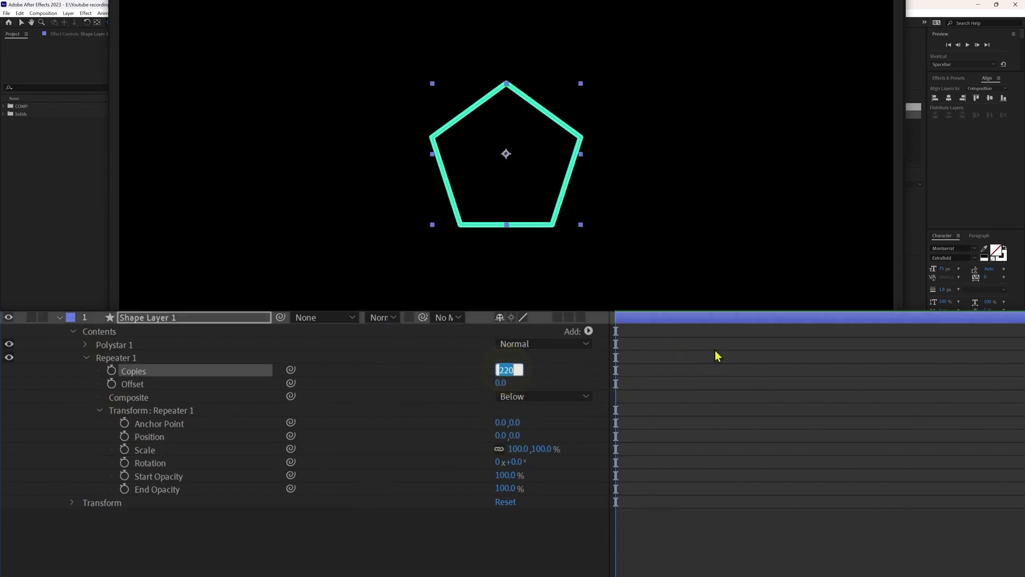
key(Return)
click(786, 396)
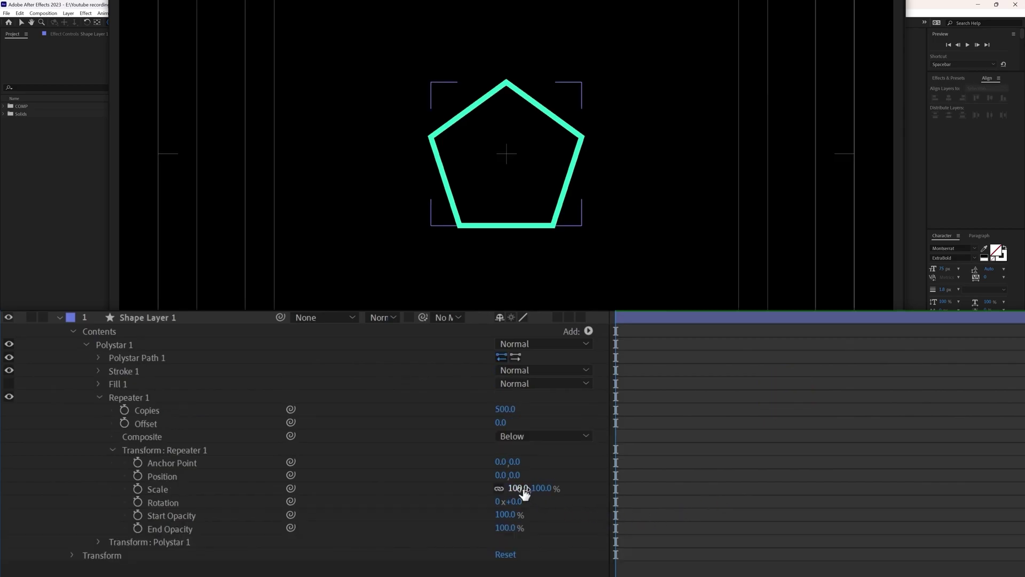
drag(523, 490, 461, 475)
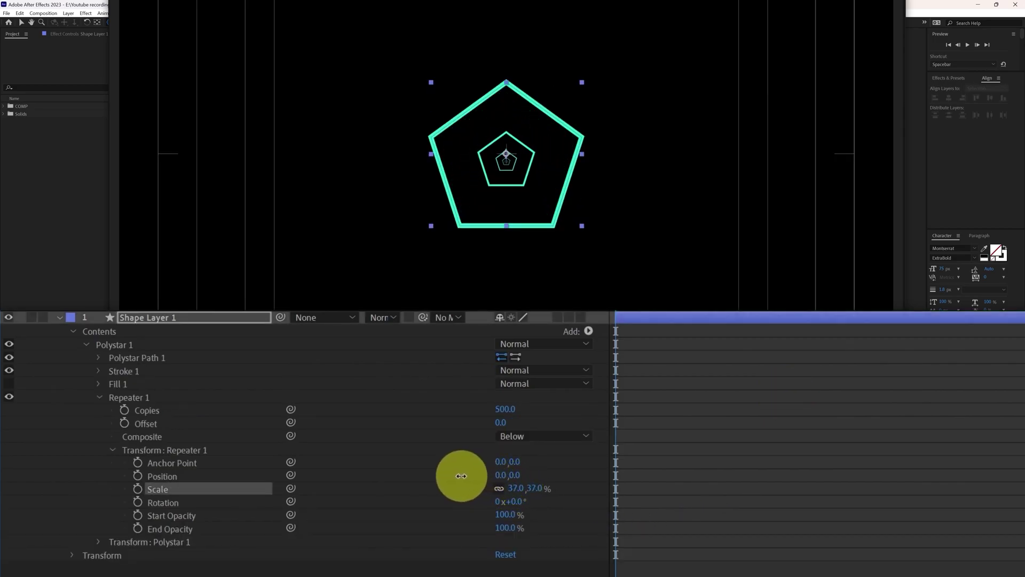
click(567, 506)
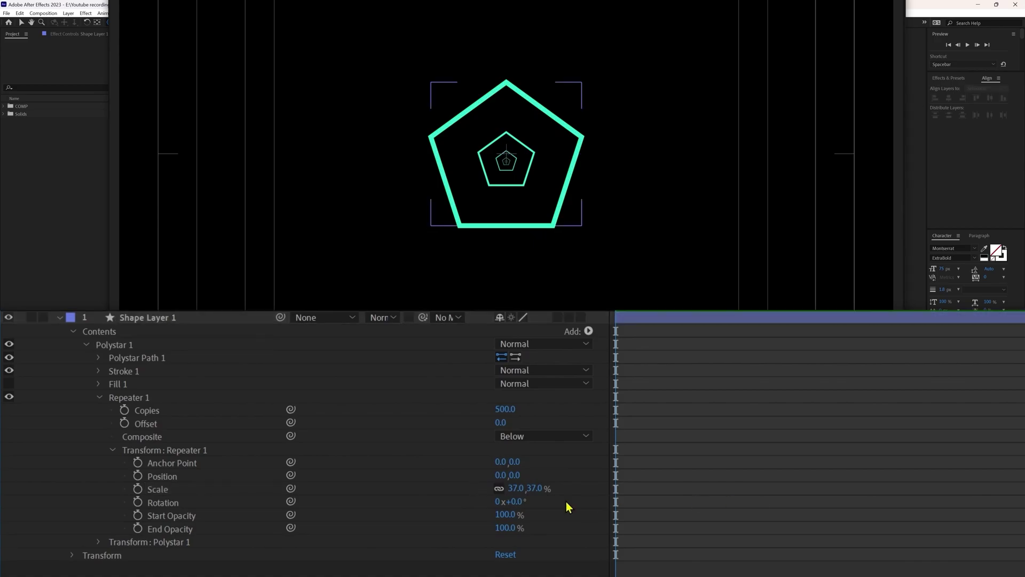
- Keyframe Repeater 1's Offset from 0 at the start of the timeline to -15 at a later time
click(124, 422)
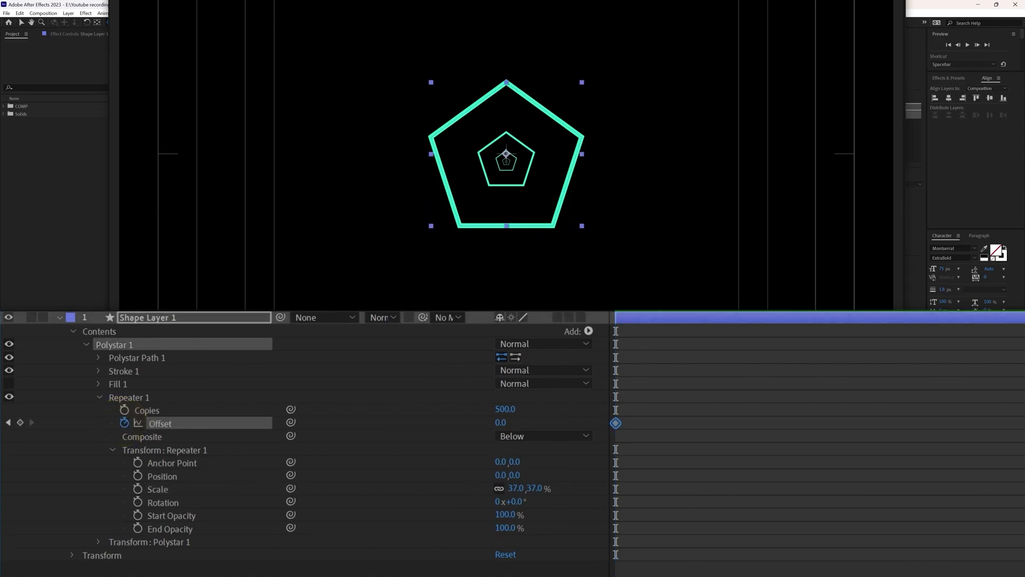
click(501, 422)
text(-15)
key(Return)
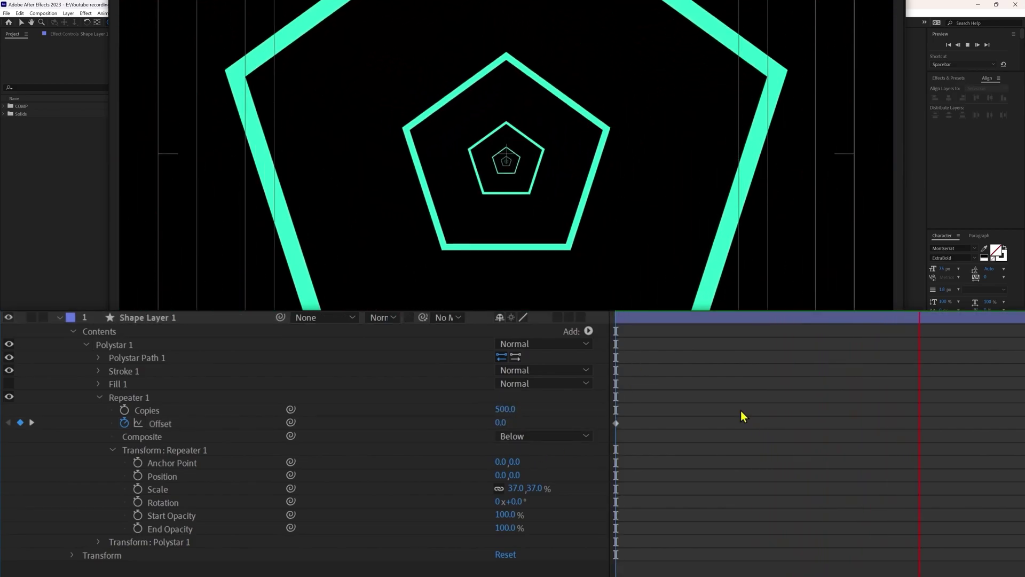
- Set the Rotation in Repeater 1's transform to 44° and preview the twisting pentagon tunnel
key(space)
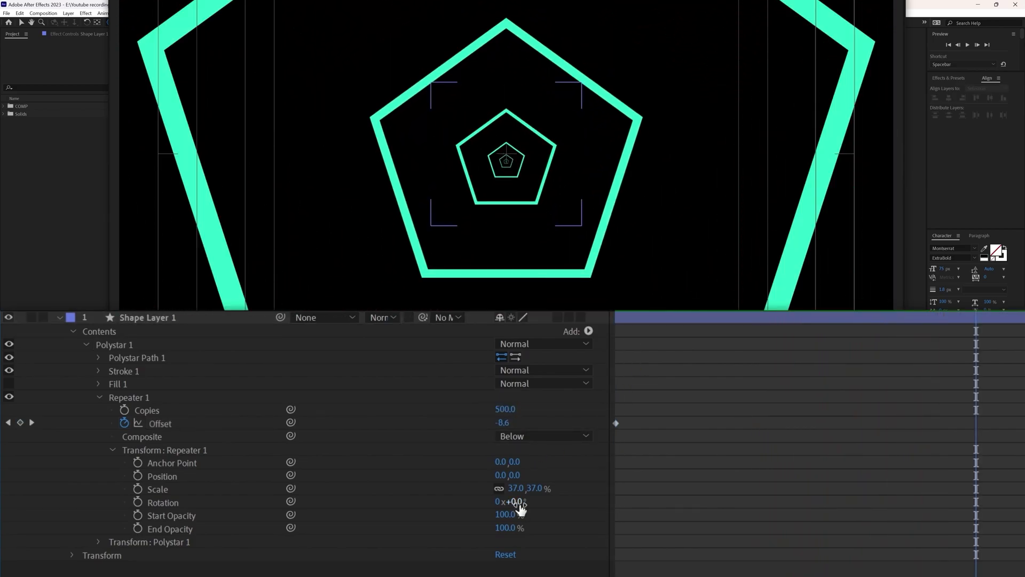
drag(519, 505, 554, 506)
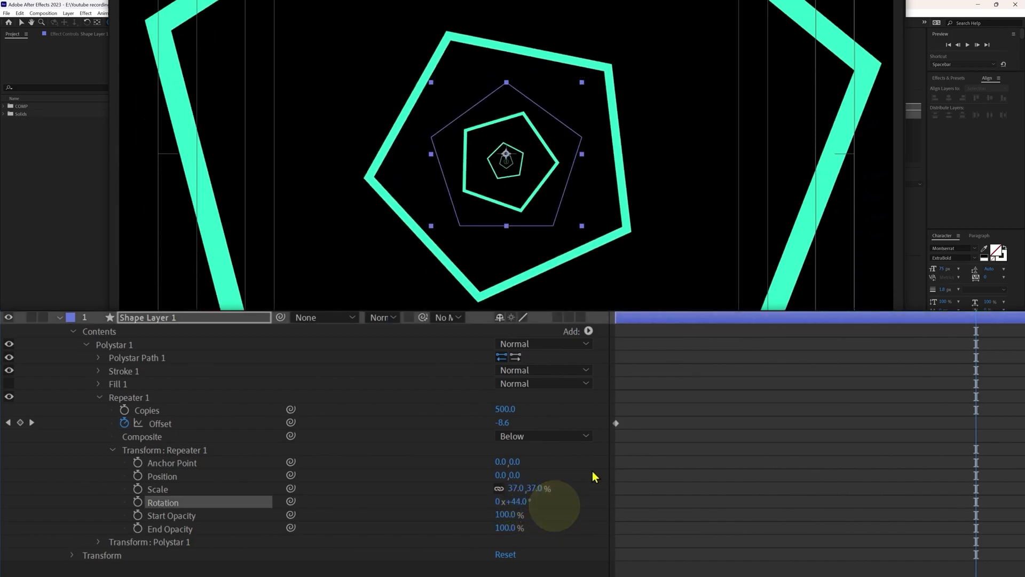
key(space)
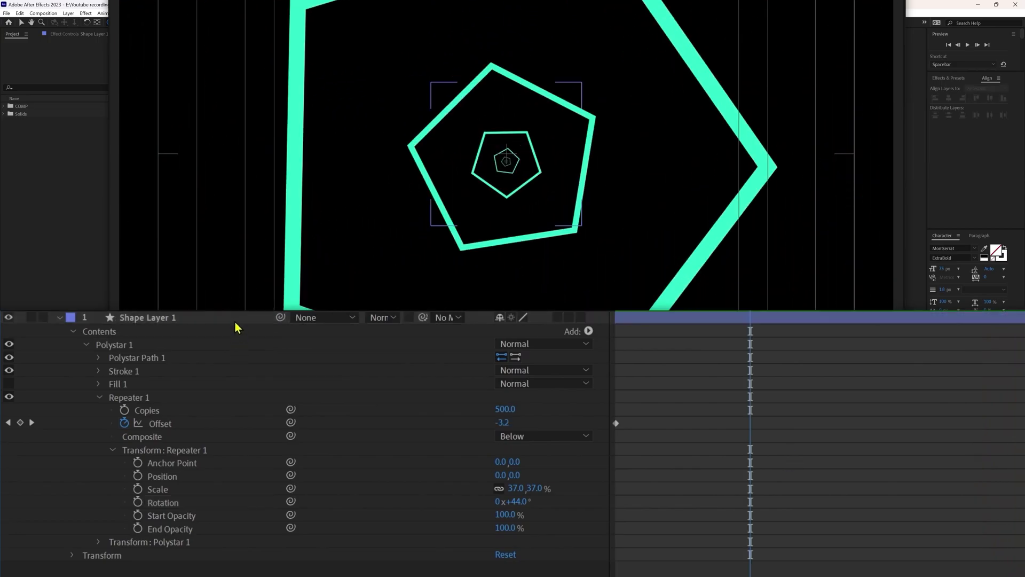
- Duplicate Shape Layer 1 and set the copy's Polystar Path Points to 4
click(234, 318)
key(ctrl+d)
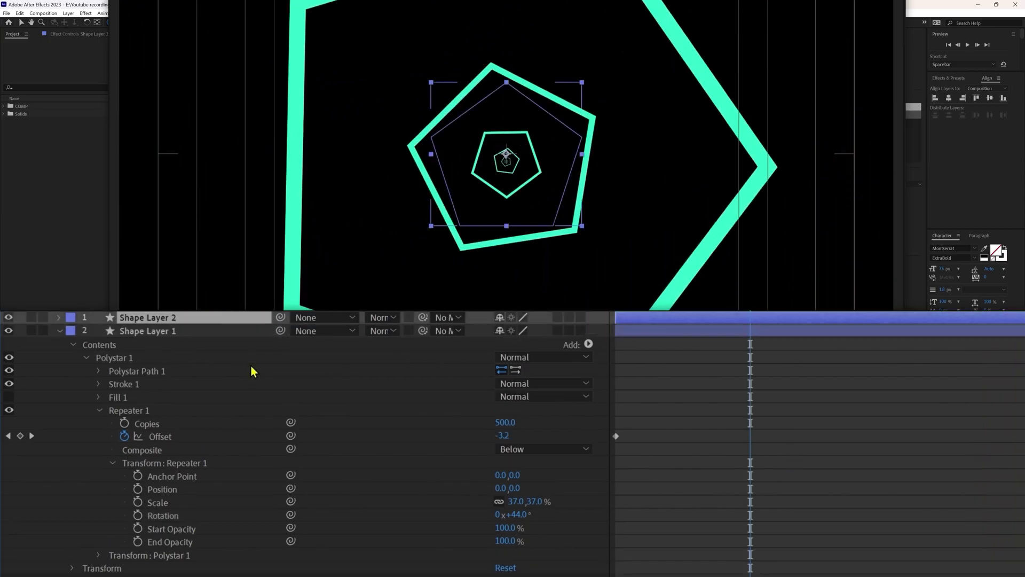
key(u)
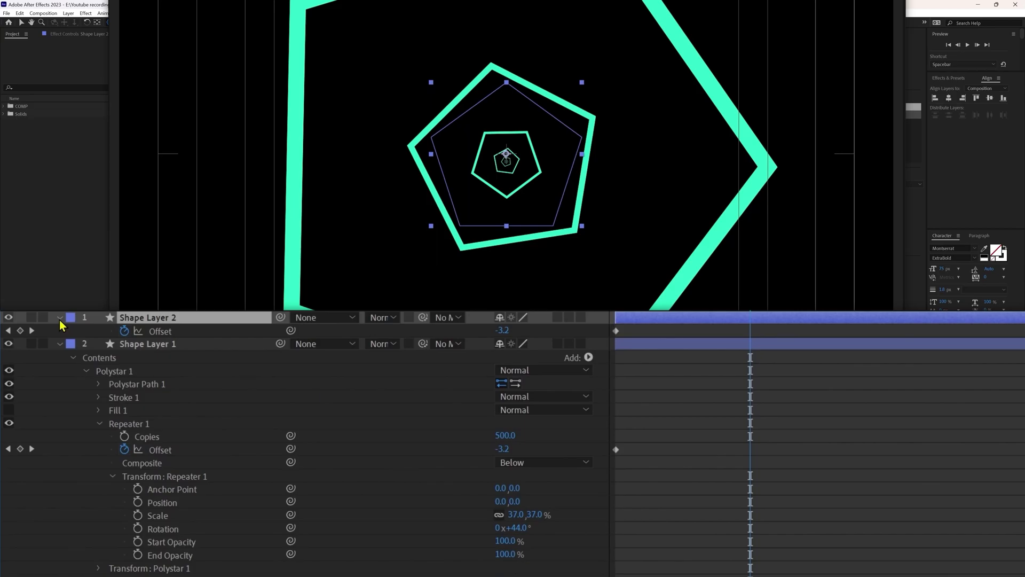
click(59, 318)
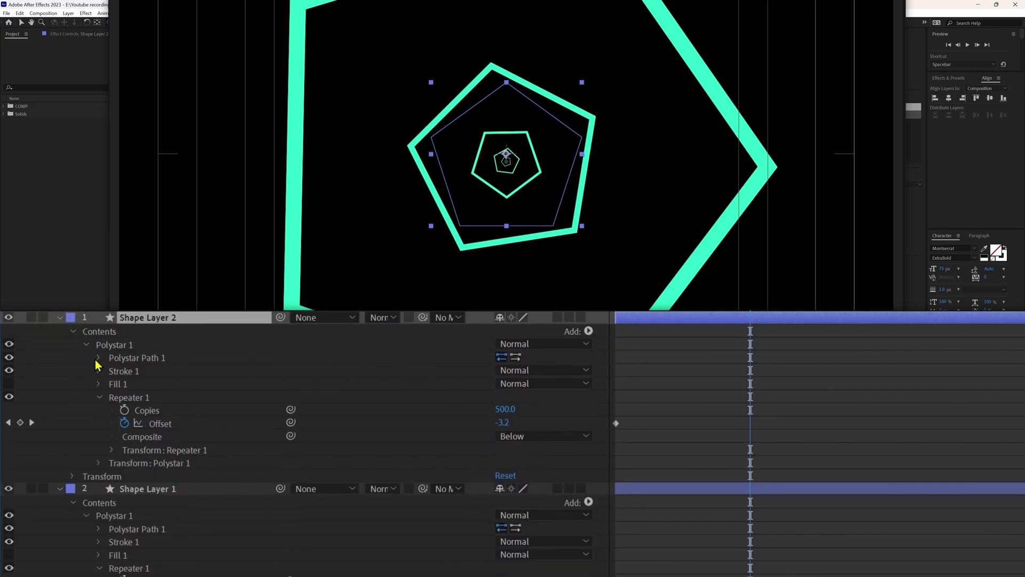
click(99, 357)
text(4)
key(Return)
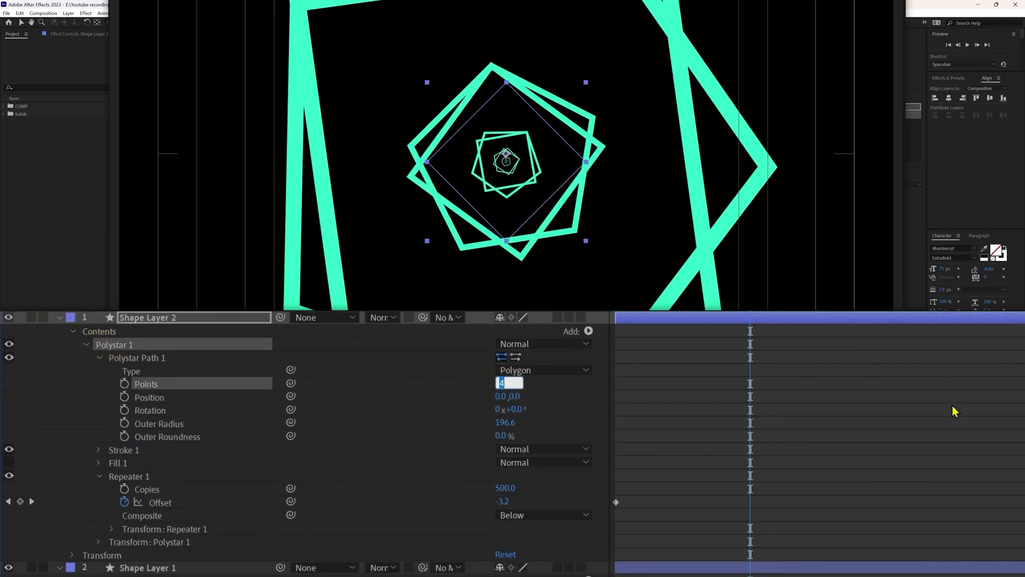
- Rotate Shape Layer 2's polygon path to 63° and change its stroke color to red, F33152
drag(519, 414, 571, 415)
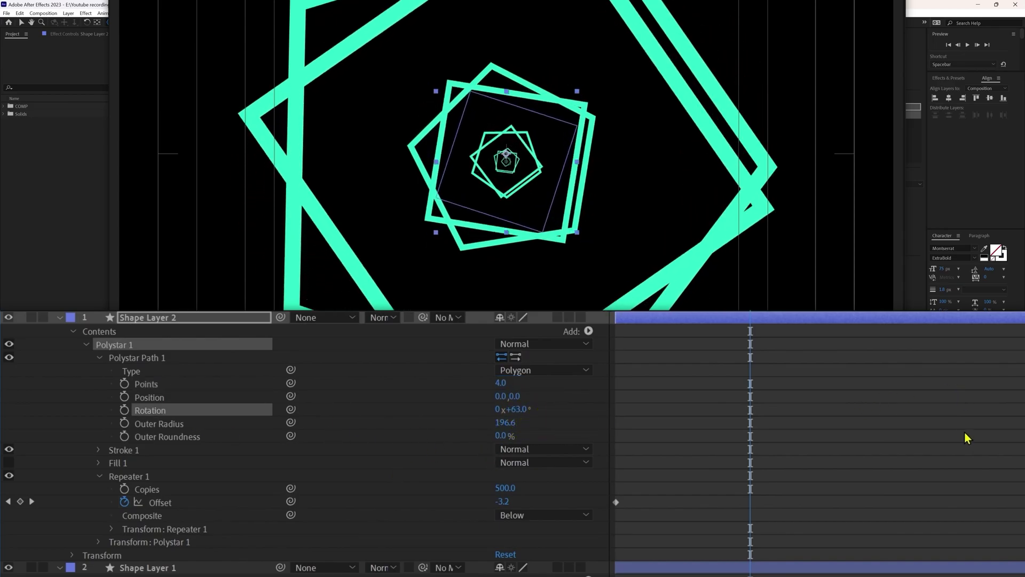
click(339, 98)
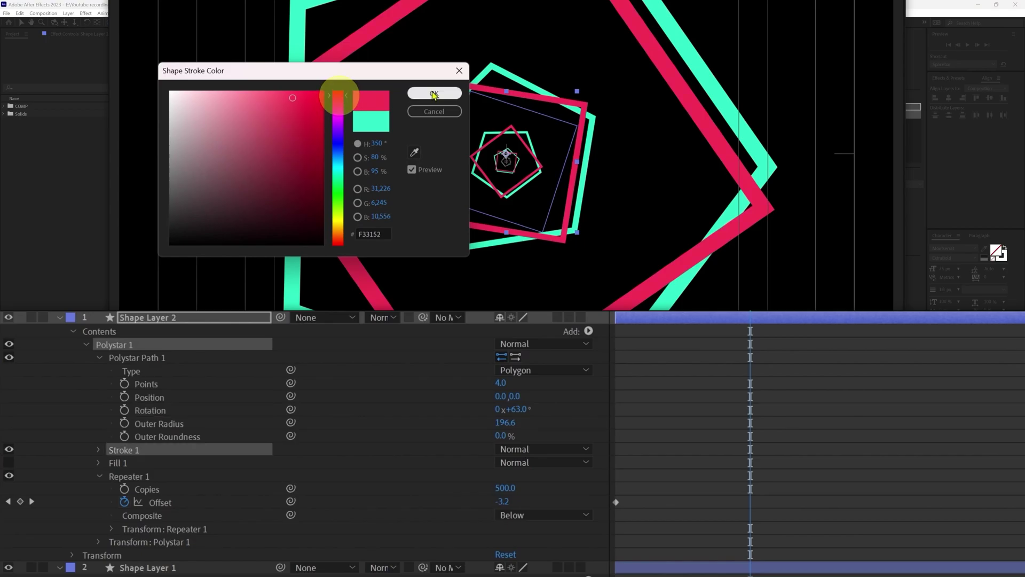
click(433, 94)
- Shift Shape Layer 2's repeater Offset keyframes earlier so the red squares sit between the green pentagons, and preview
click(933, 429)
click(918, 317)
drag(1022, 491, 579, 542)
drag(616, 502, 592, 502)
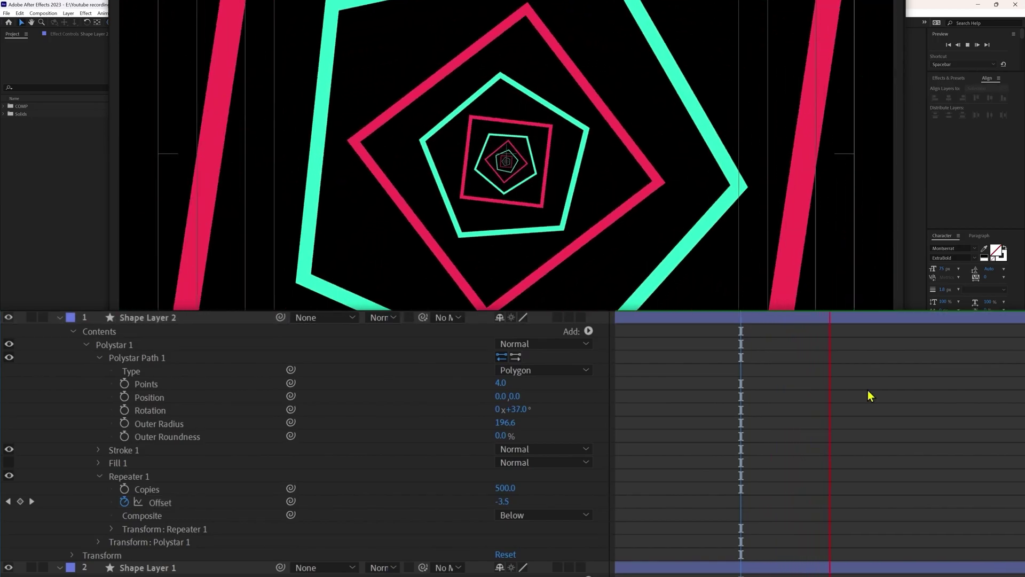